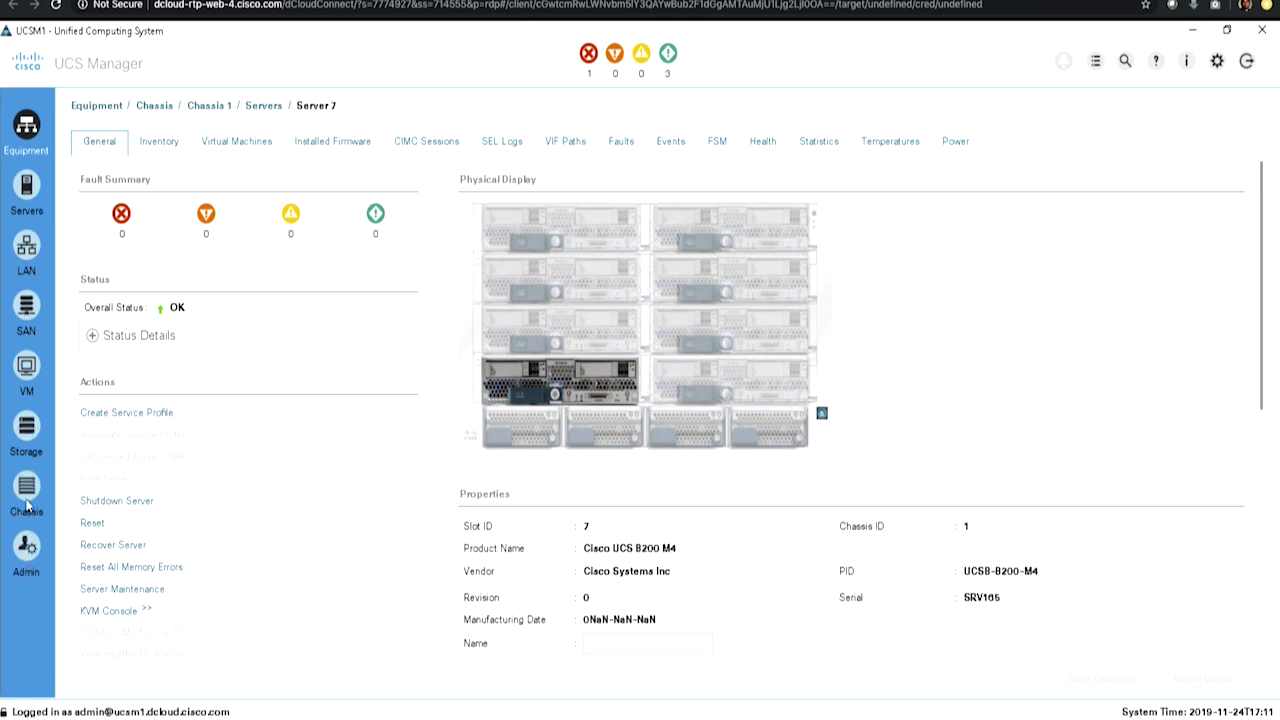
- Open the Admin area and view User Management's Roles list, leaving the filter at All
{"action": "left_click", "coordinate": [27, 552]}
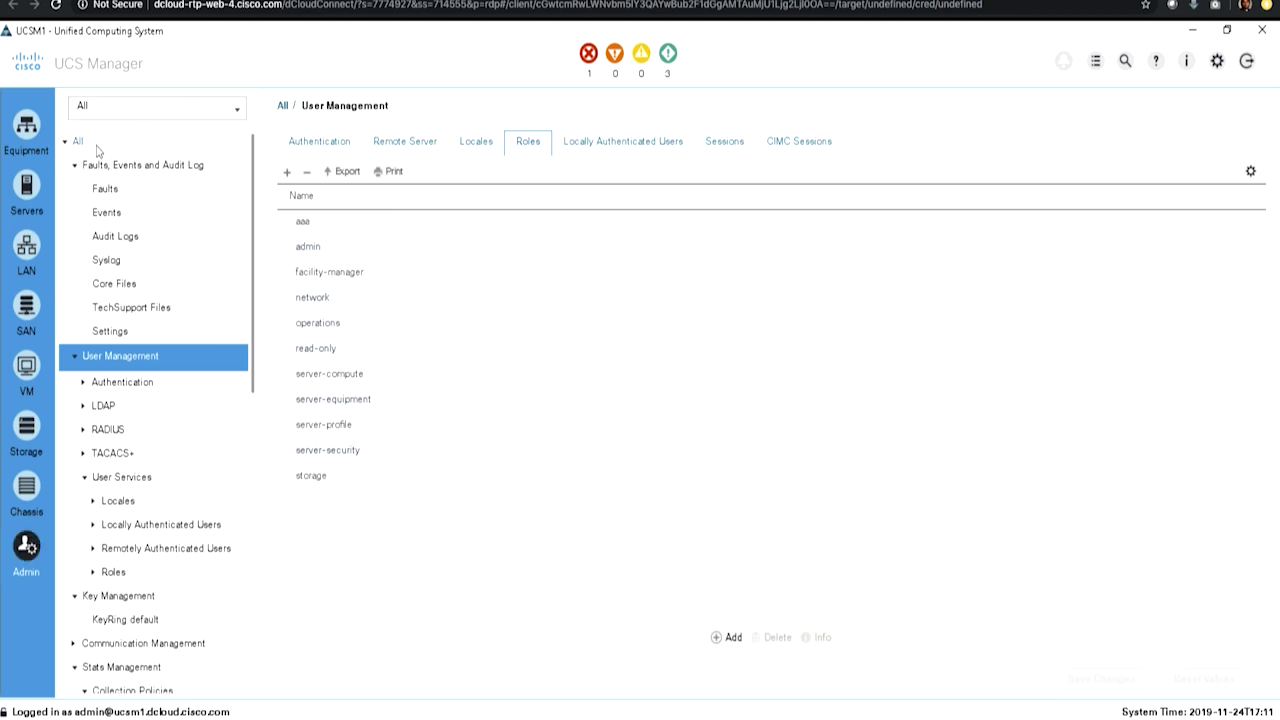
{"action": "left_click", "coordinate": [126, 107]}
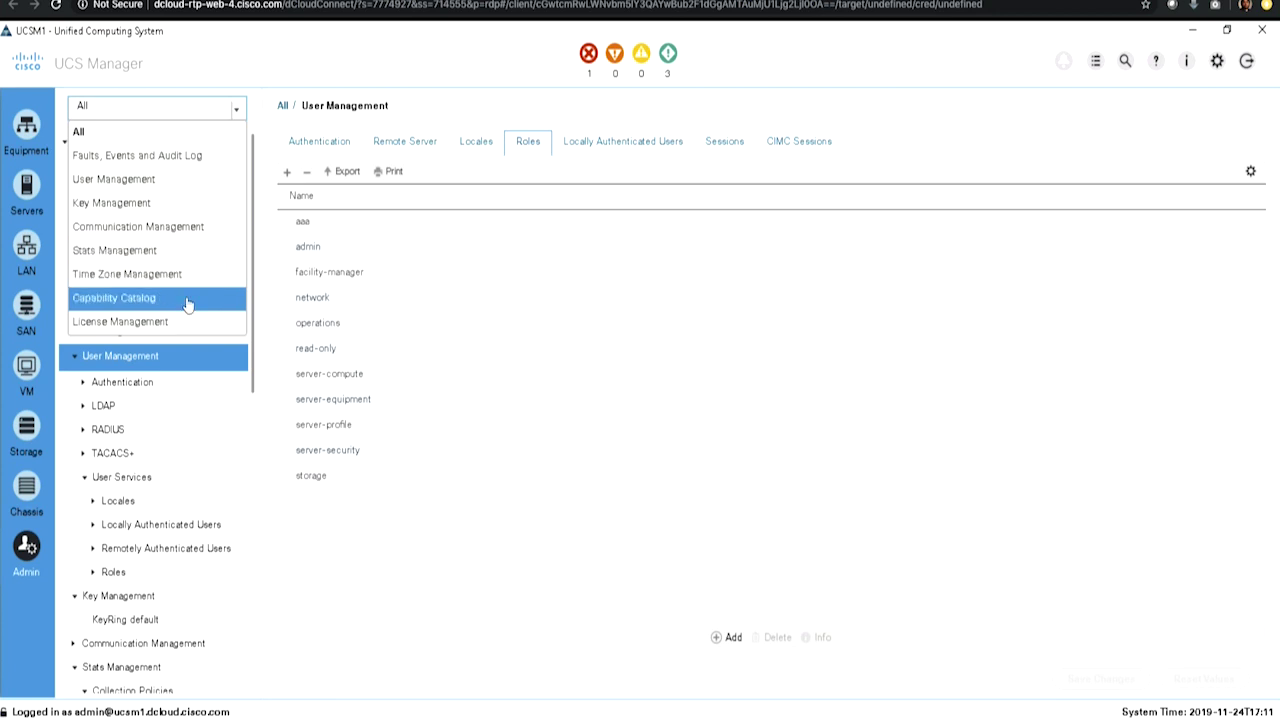
{"action": "left_click", "coordinate": [418, 528]}
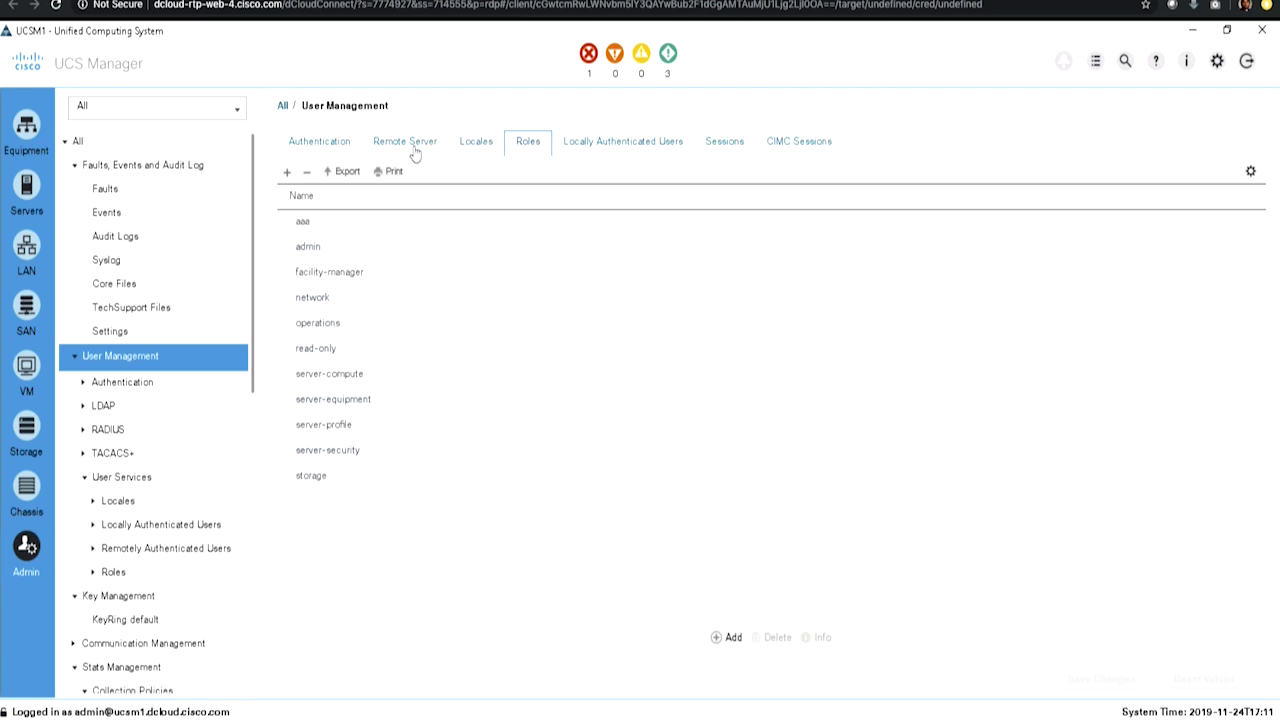
{"action": "left_click", "coordinate": [325, 149]}
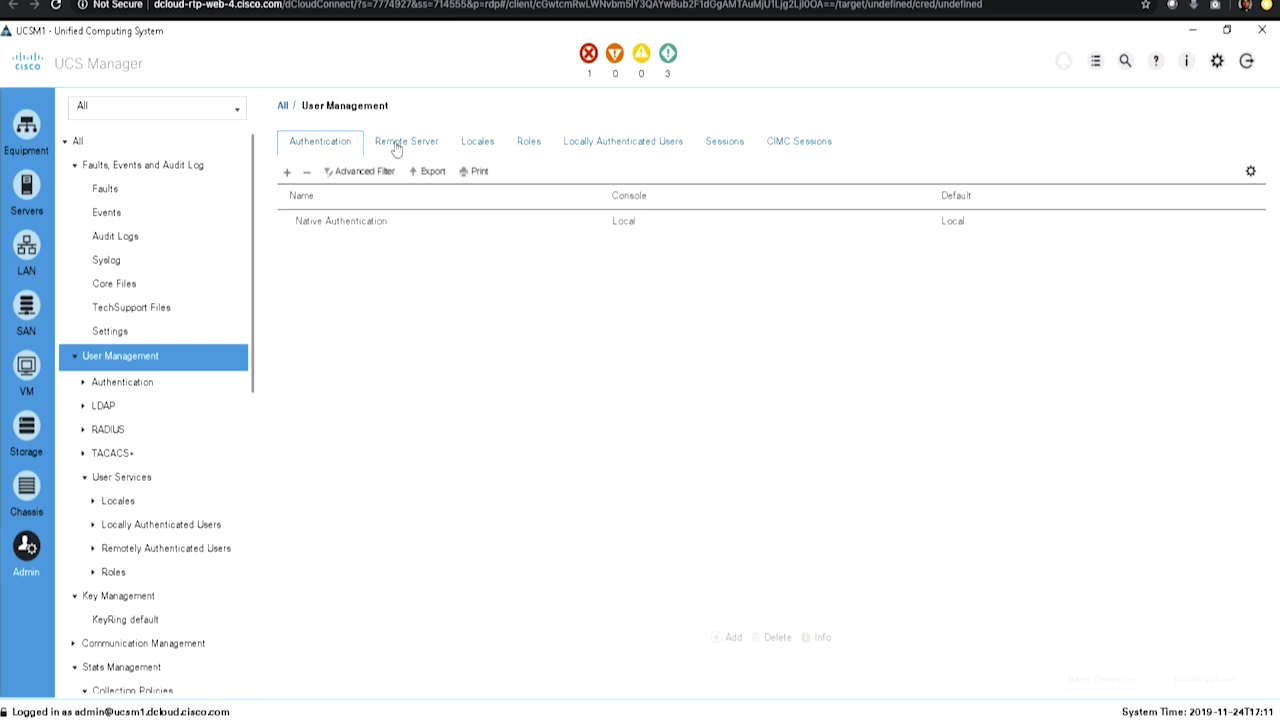
{"action": "left_click", "coordinate": [396, 149]}
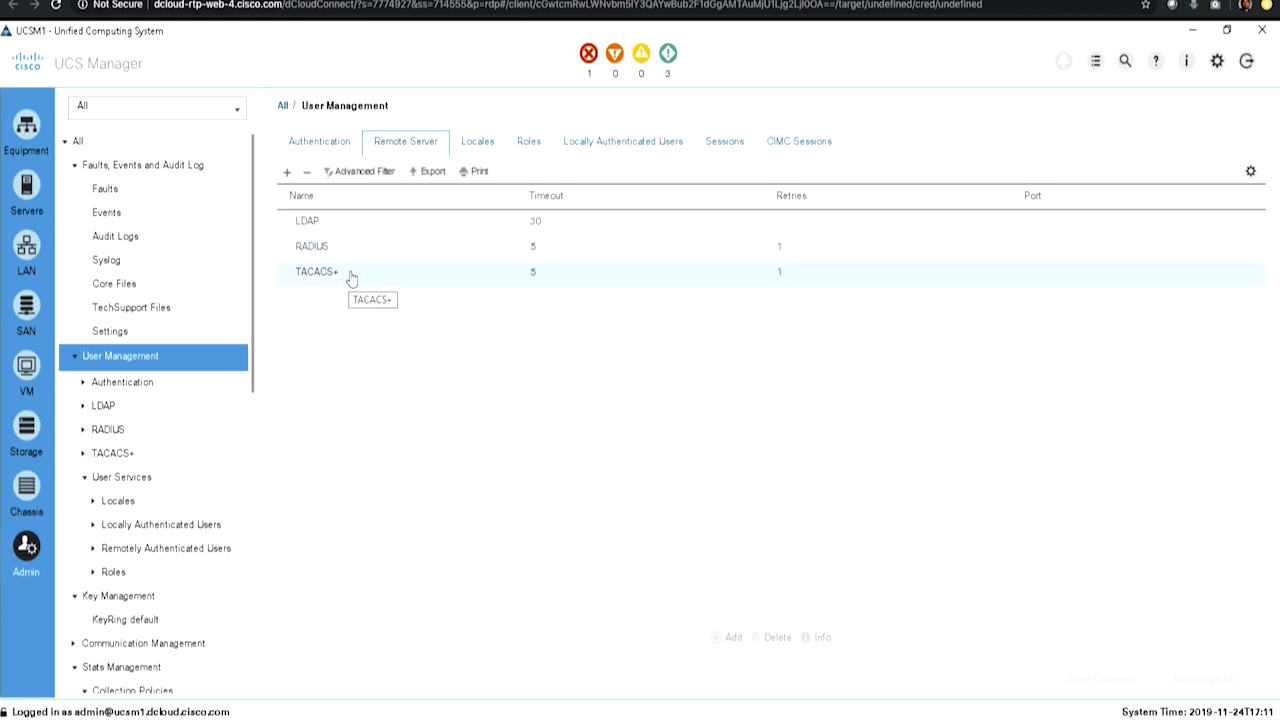
{"action": "left_click", "coordinate": [521, 145]}
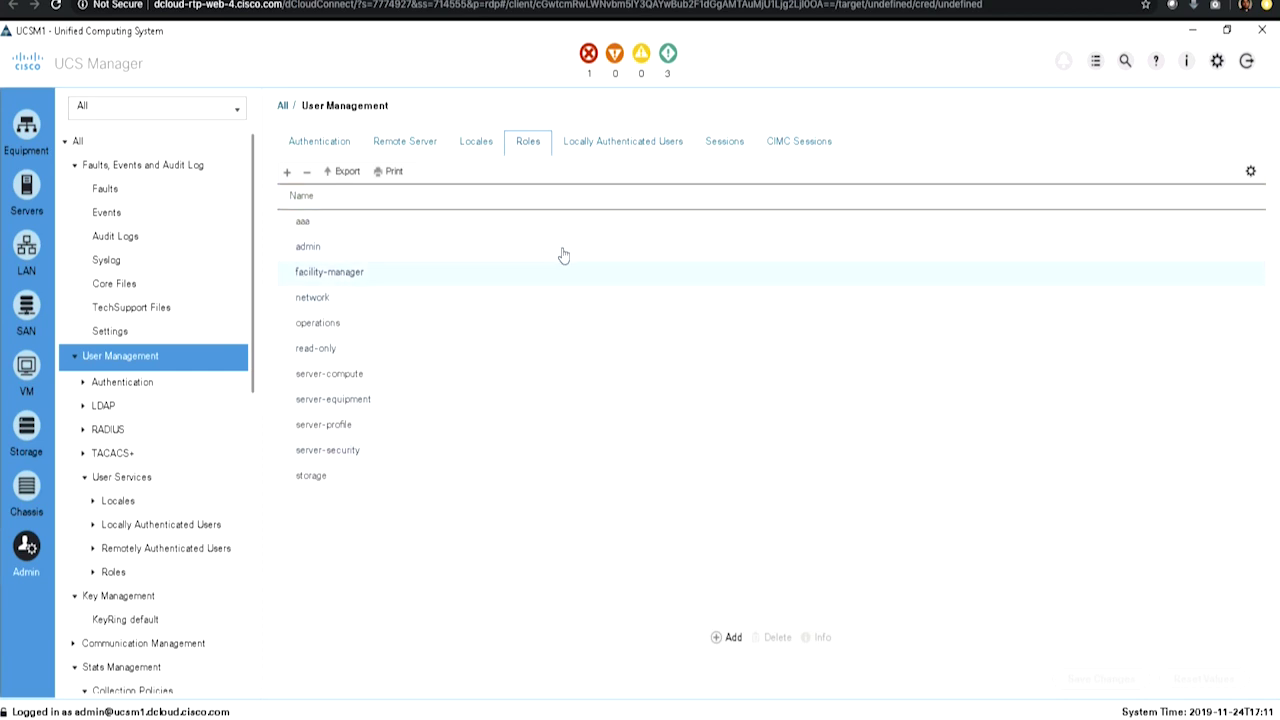
{"action": "left_click", "coordinate": [592, 150]}
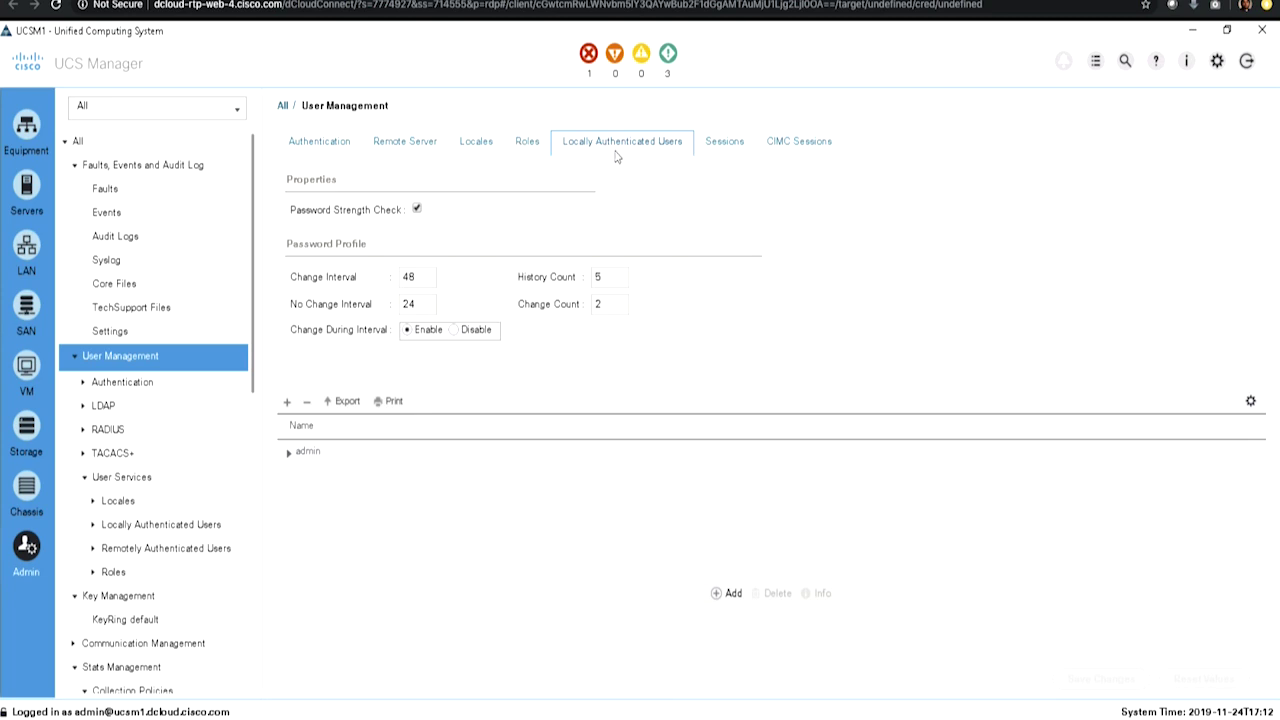
{"action": "left_click", "coordinate": [519, 150]}
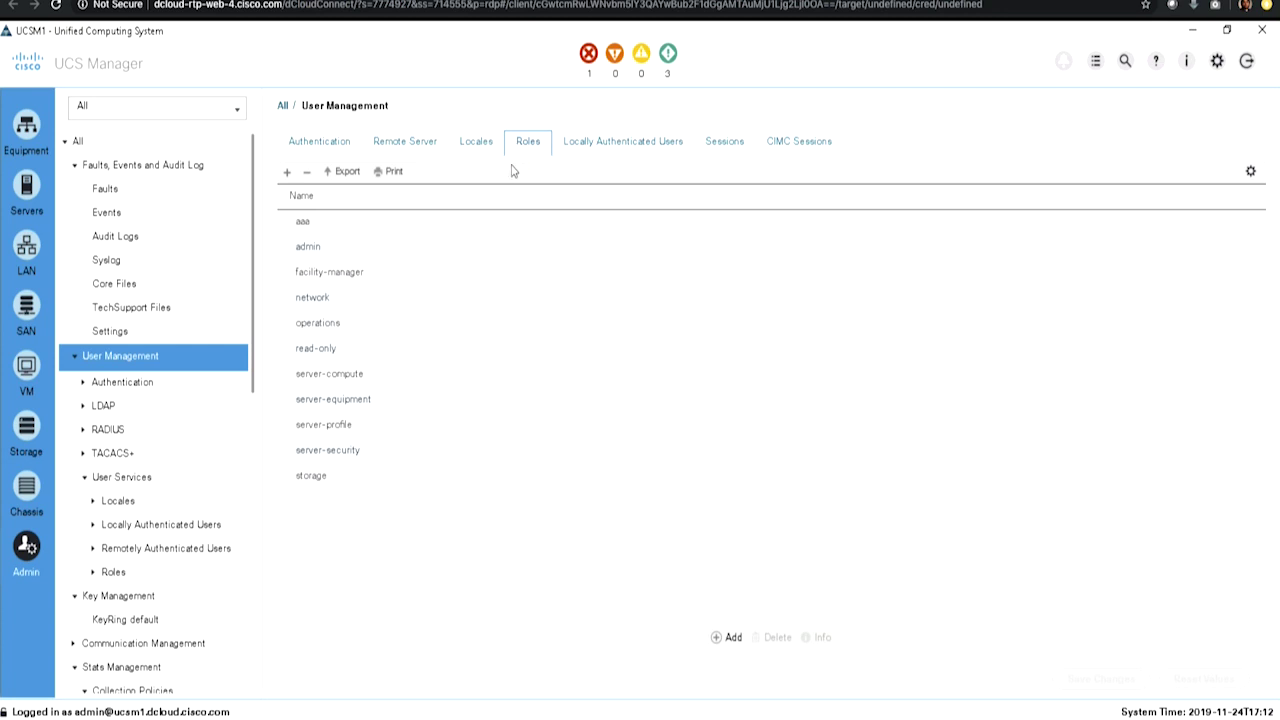
{"action": "left_click", "coordinate": [317, 323]}
- Add role myNewRole with Admin, Server Maintenance, Pod Policy, Service Profile Security Policy and Fault privileges
{"action": "left_click", "coordinate": [733, 637]}
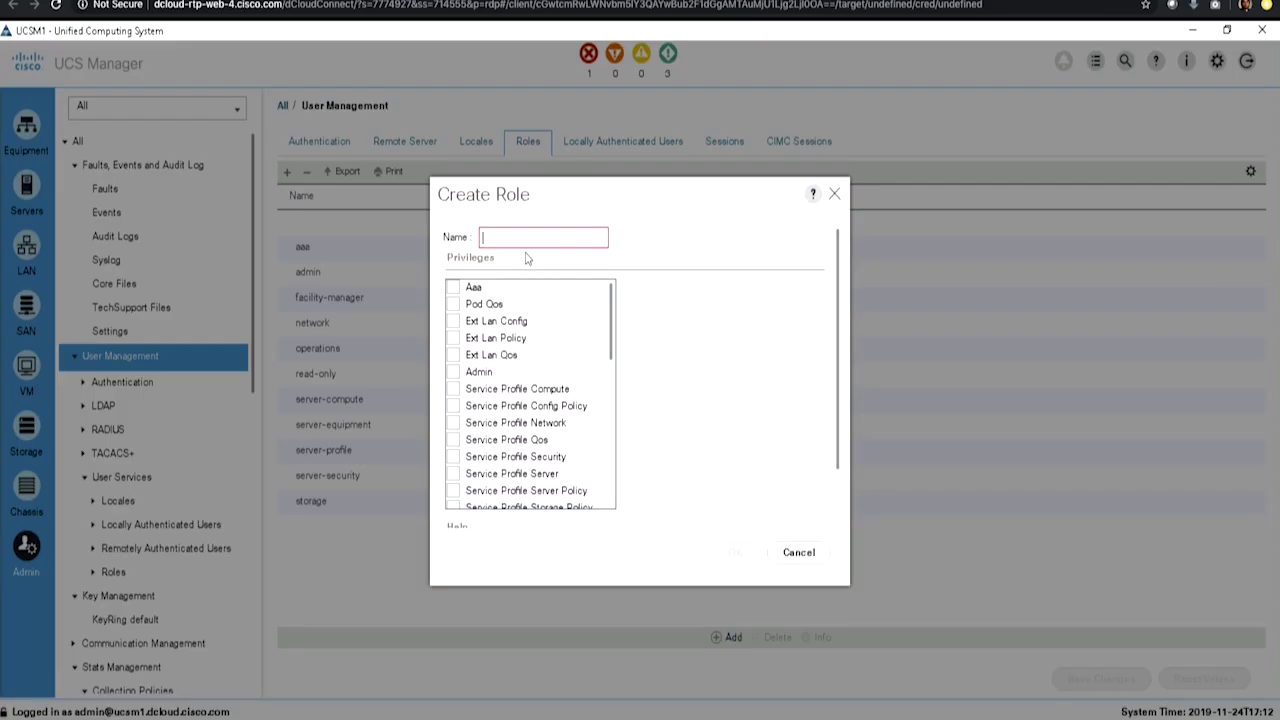
{"action": "type", "text": "myNewRole"}
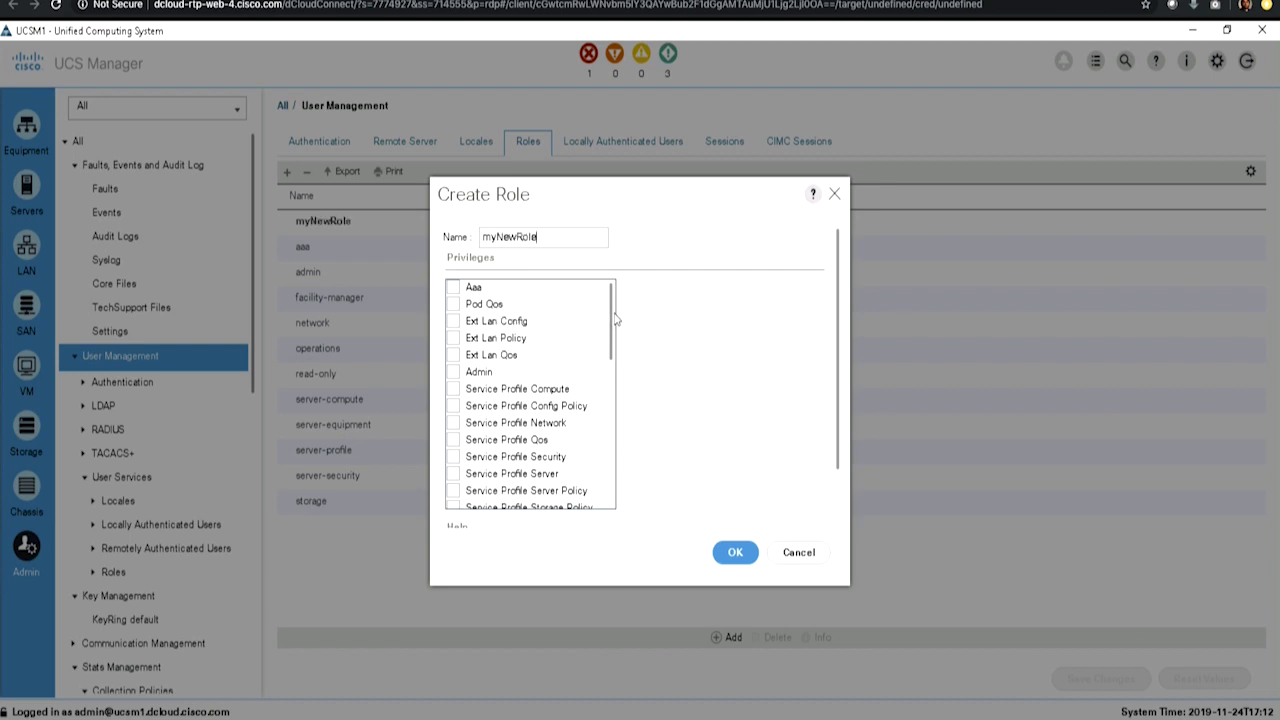
{"action": "left_click", "coordinate": [454, 373]}
{"action": "left_click_drag", "start_coordinate": [612, 333], "coordinate": [613, 356]}
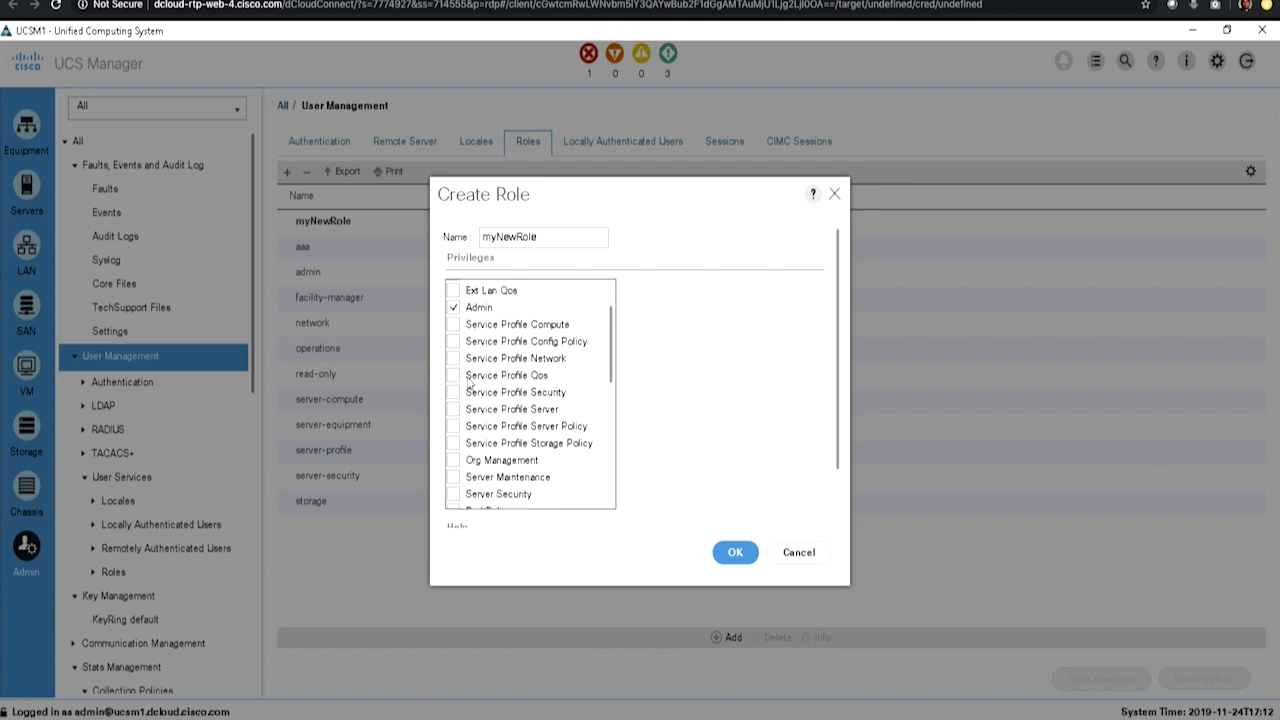
{"action": "scroll", "coordinate": [567, 430], "scroll_direction": "down", "scroll_amount": 3}
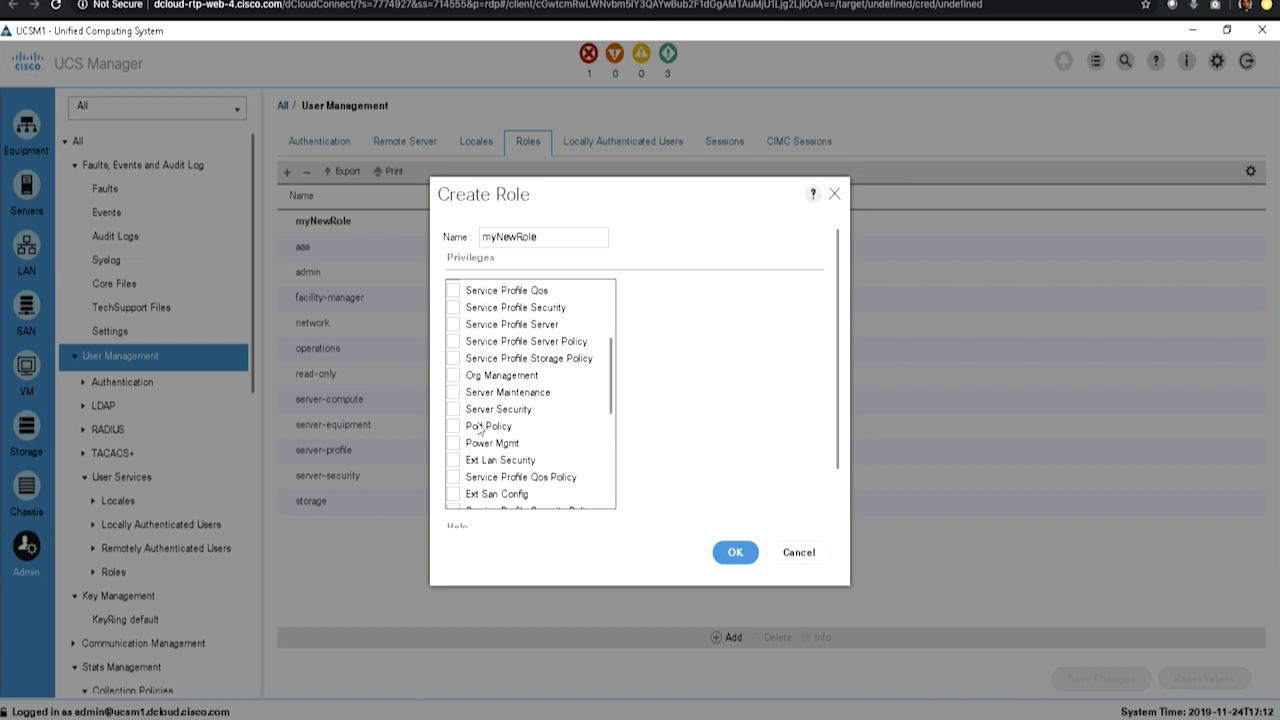
{"action": "left_click", "coordinate": [453, 394]}
{"action": "left_click", "coordinate": [456, 427]}
{"action": "scroll", "coordinate": [490, 420], "scroll_direction": "down", "scroll_amount": 3}
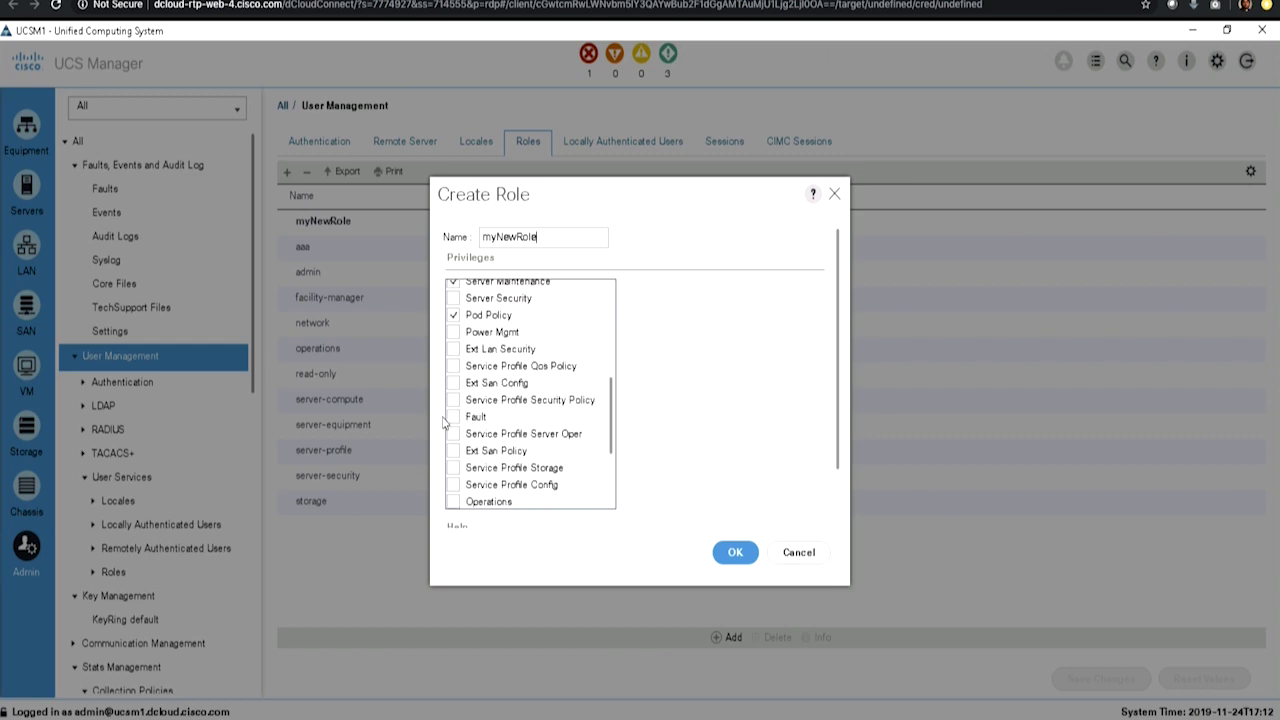
{"action": "left_click", "coordinate": [453, 400]}
{"action": "left_click", "coordinate": [453, 418]}
- Also tick Operations, Pod Security, Service Profile Network Policy, Server Policy, Aaa, Pod Qos and Service Profile Security
{"action": "scroll", "coordinate": [611, 428], "scroll_direction": "down", "scroll_amount": 4}
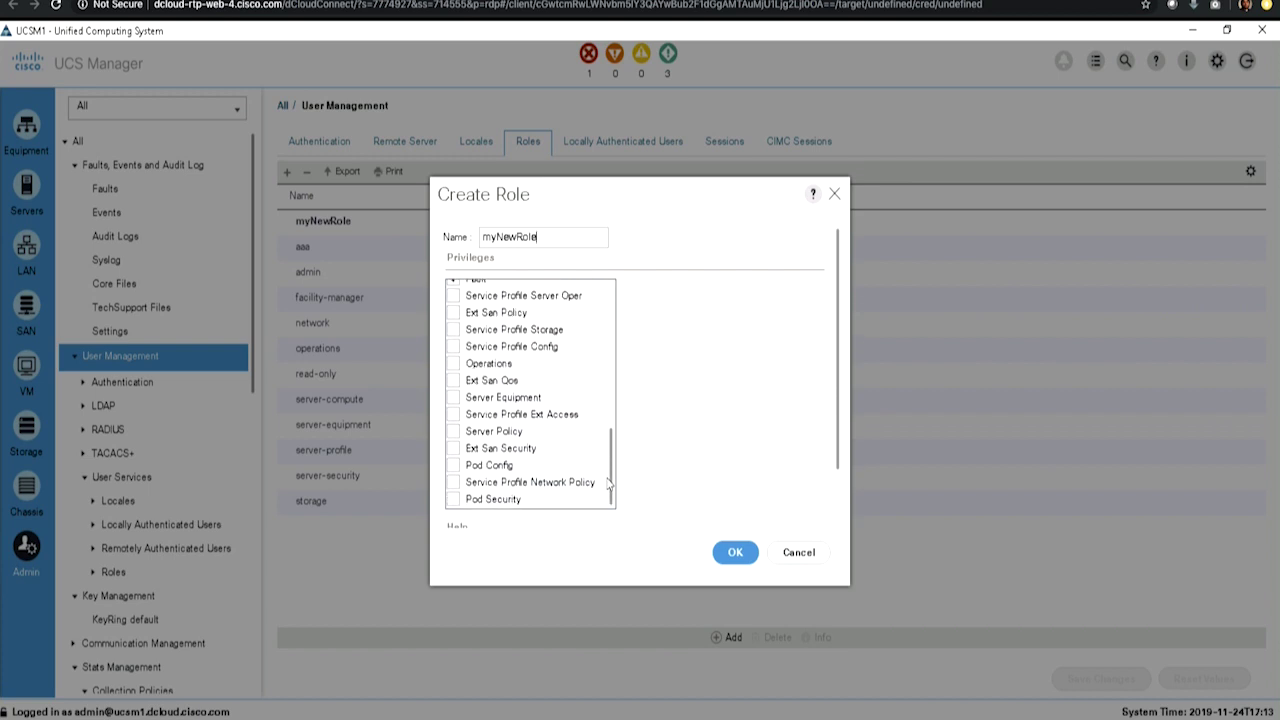
{"action": "left_click", "coordinate": [453, 364]}
{"action": "left_click", "coordinate": [454, 500]}
{"action": "left_click", "coordinate": [455, 484]}
{"action": "left_click", "coordinate": [455, 436]}
{"action": "left_click_drag", "start_coordinate": [613, 473], "coordinate": [617, 353]}
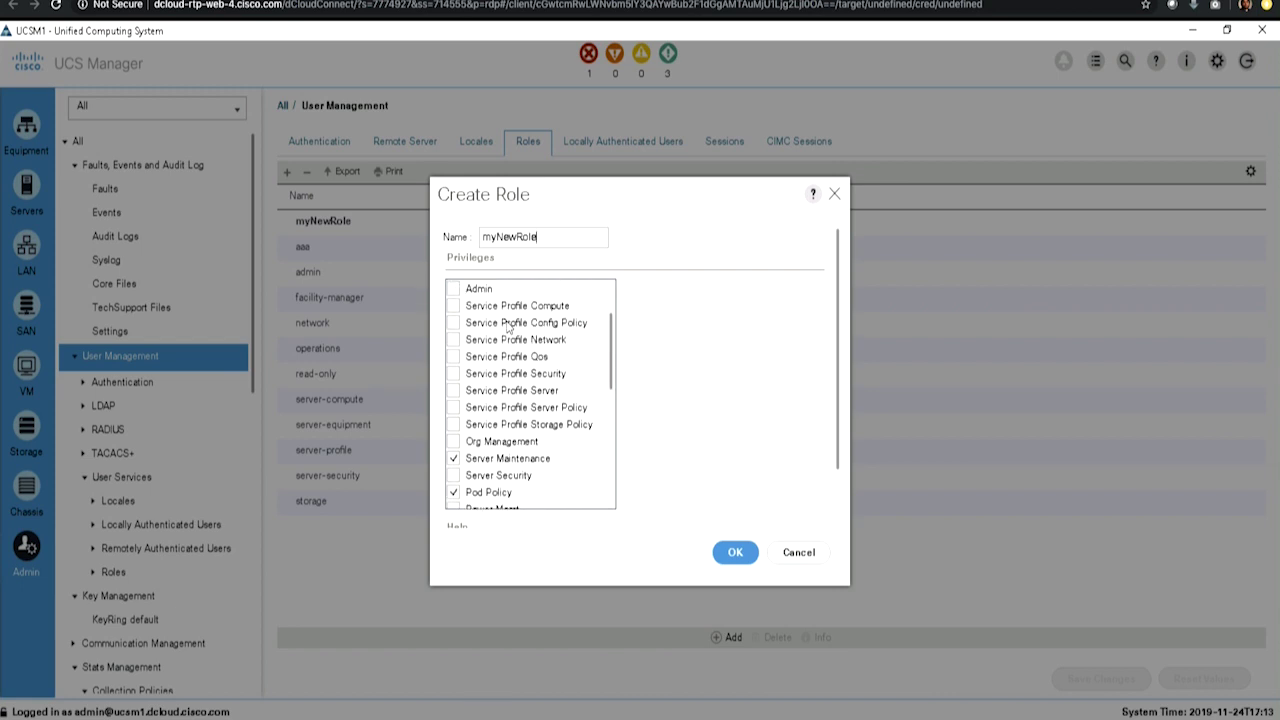
{"action": "scroll", "coordinate": [598, 430], "scroll_direction": "down", "scroll_amount": 3}
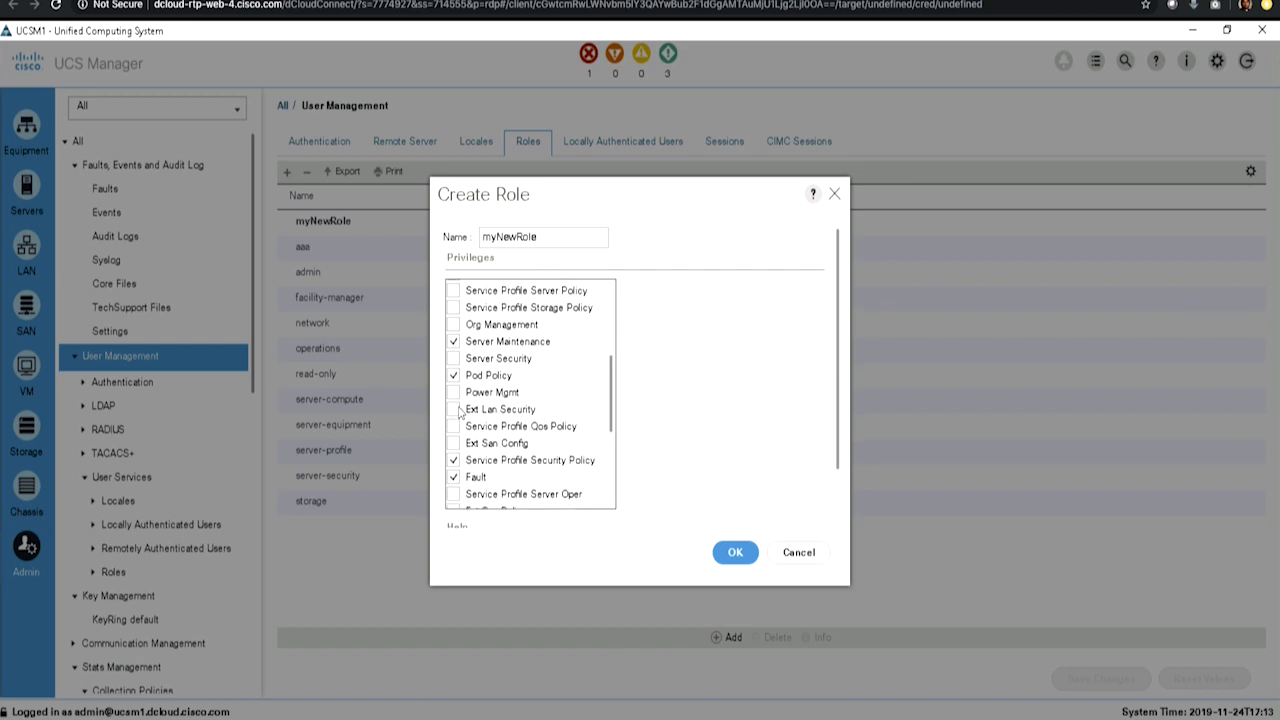
{"action": "scroll", "coordinate": [610, 424], "scroll_direction": "up", "scroll_amount": 5}
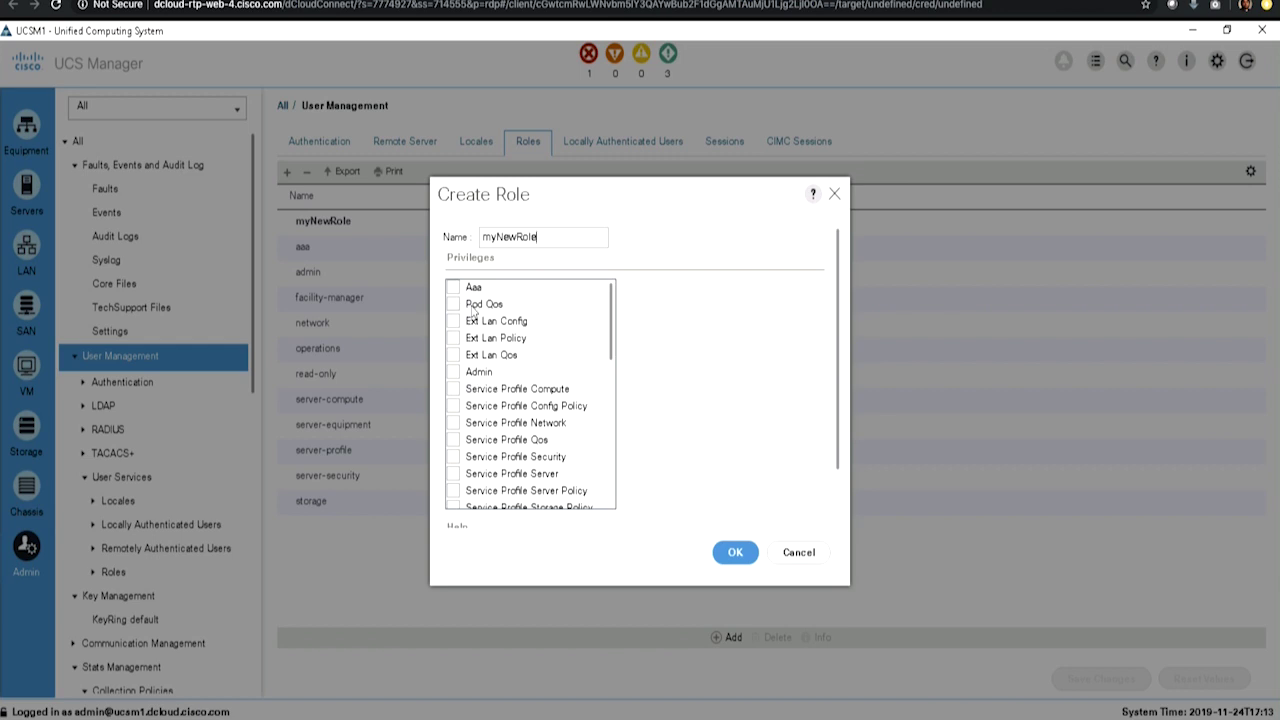
{"action": "left_click", "coordinate": [453, 288]}
{"action": "left_click", "coordinate": [453, 304]}
{"action": "left_click", "coordinate": [453, 457]}
- Confirm creation of myNewRole, then view the Locally Authenticated Users password settings
{"action": "left_click", "coordinate": [749, 565]}
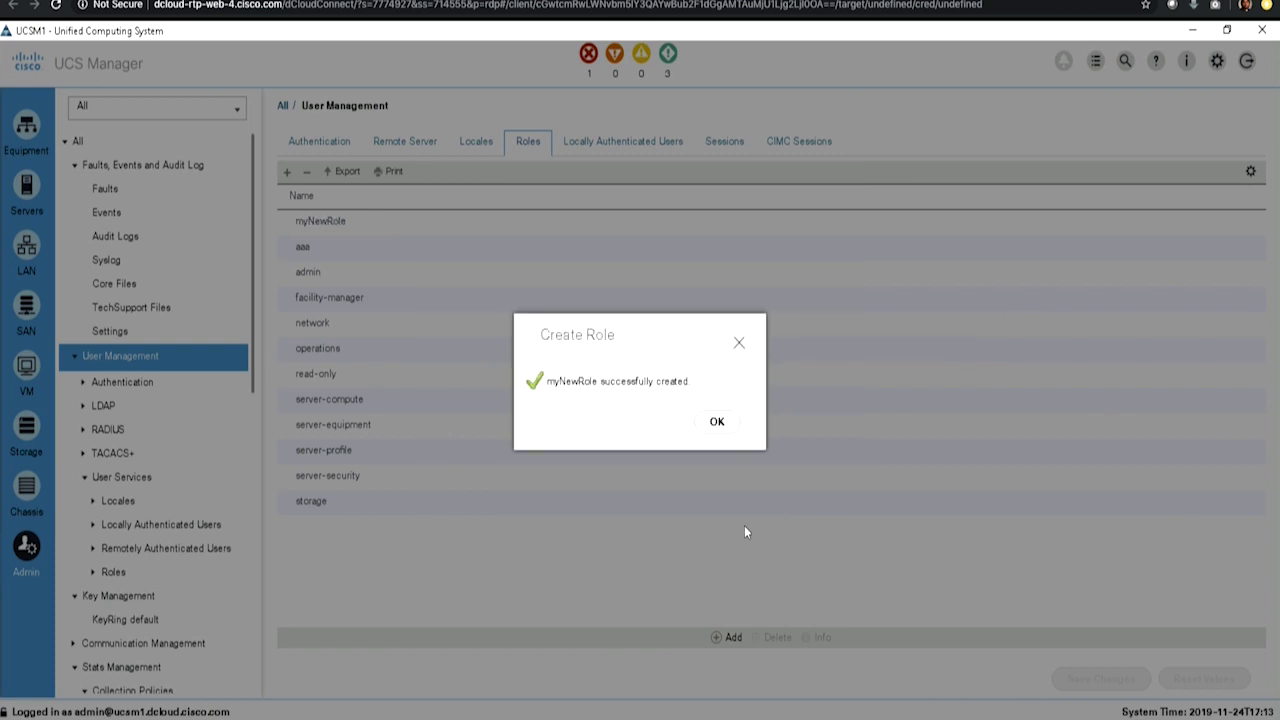
{"action": "left_click", "coordinate": [719, 422]}
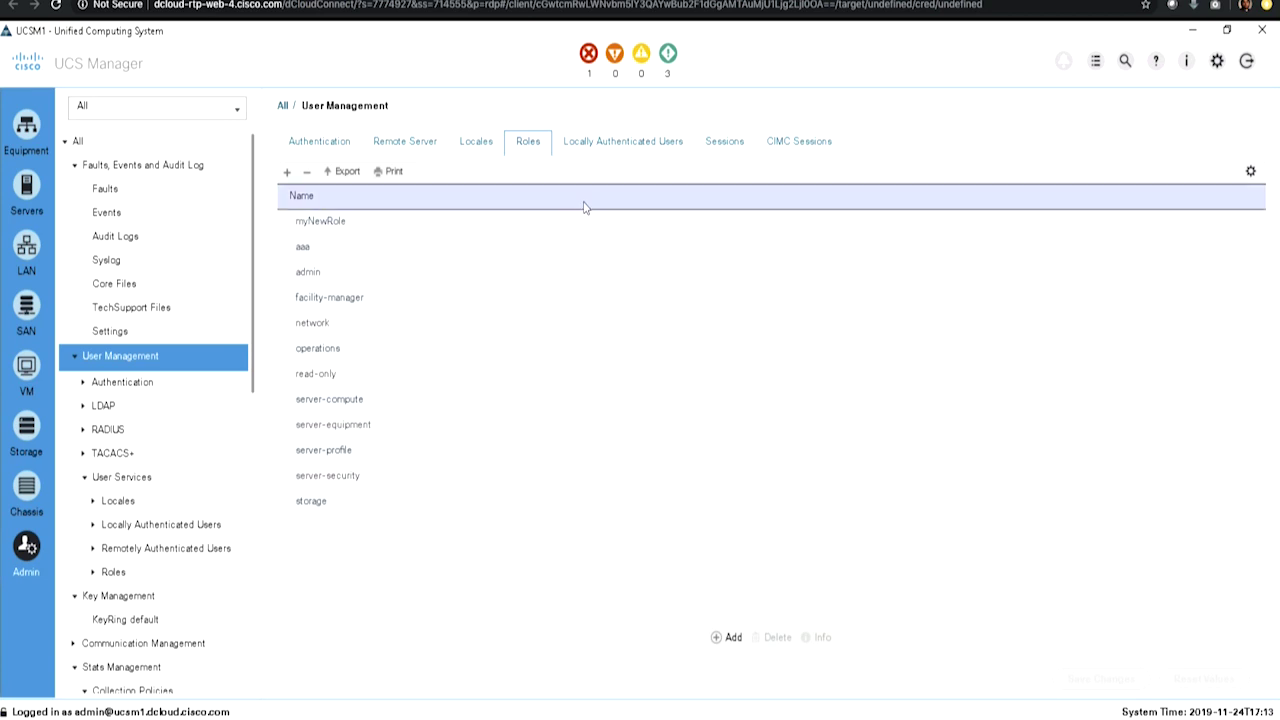
{"action": "left_click", "coordinate": [601, 146]}
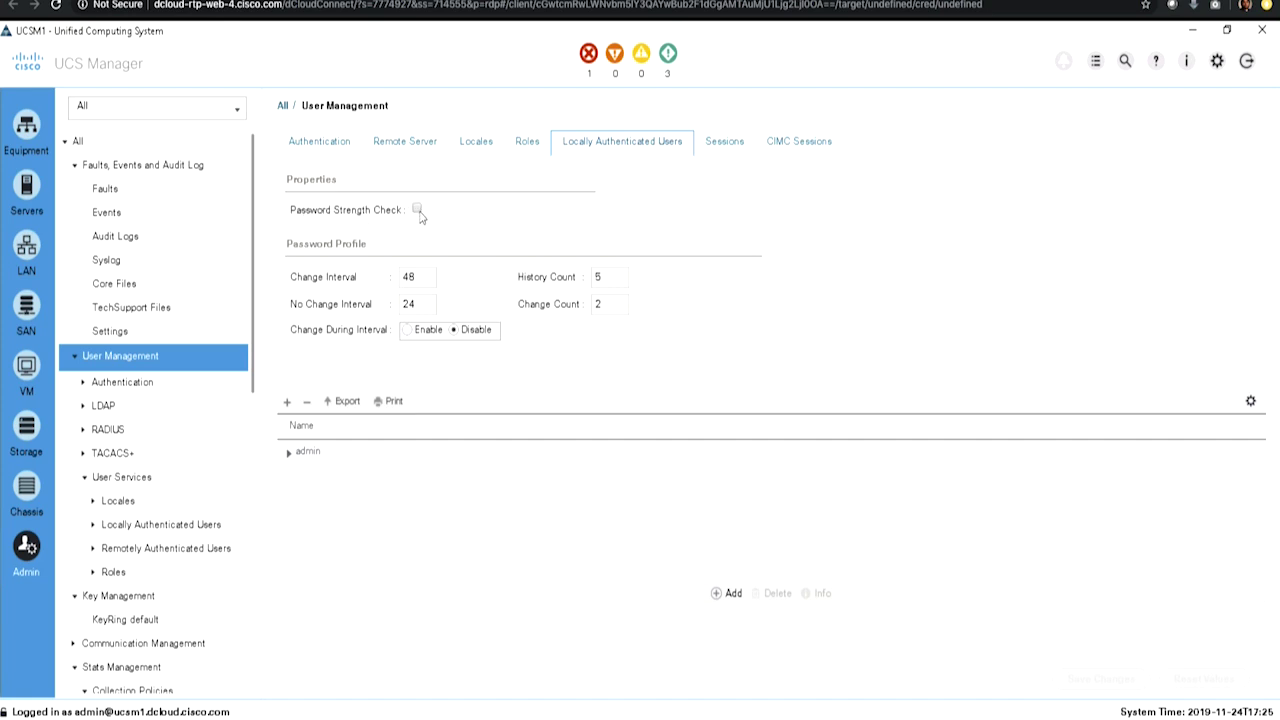
- Create local user newuser with a password, then expand it to show roles myNewRole and read-only
{"action": "left_click", "coordinate": [730, 593]}
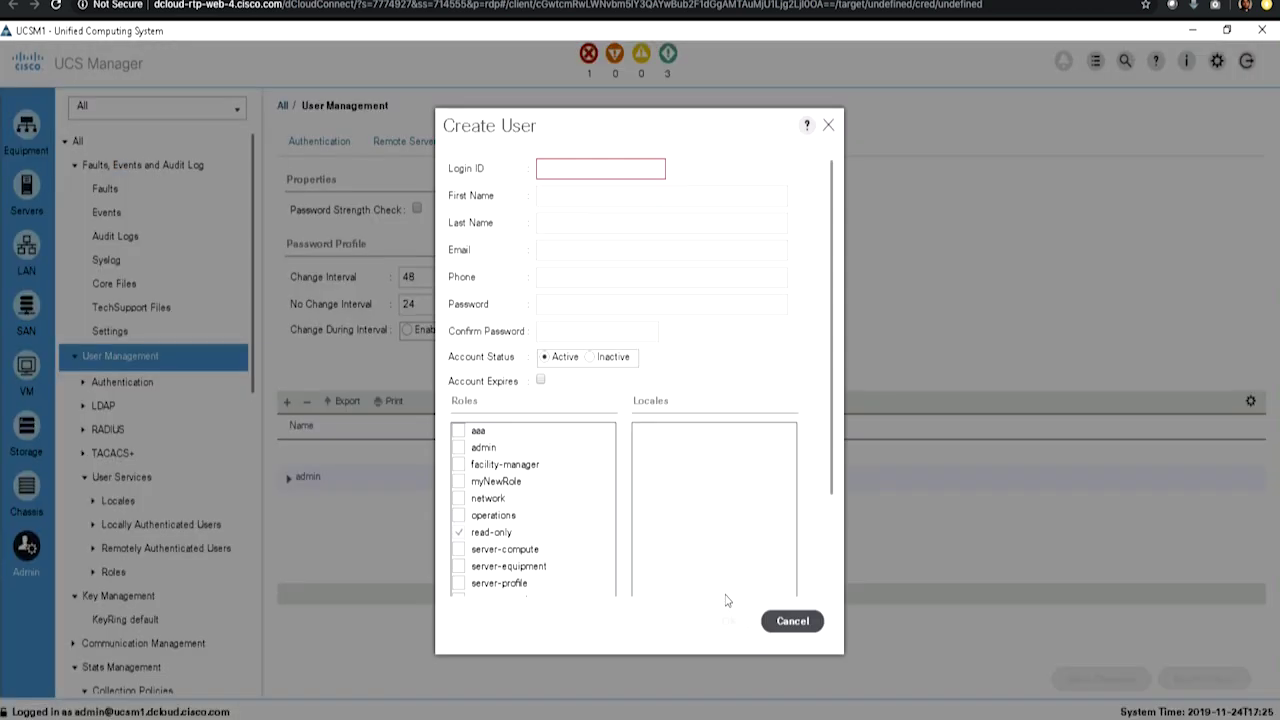
{"action": "left_click", "coordinate": [592, 168]}
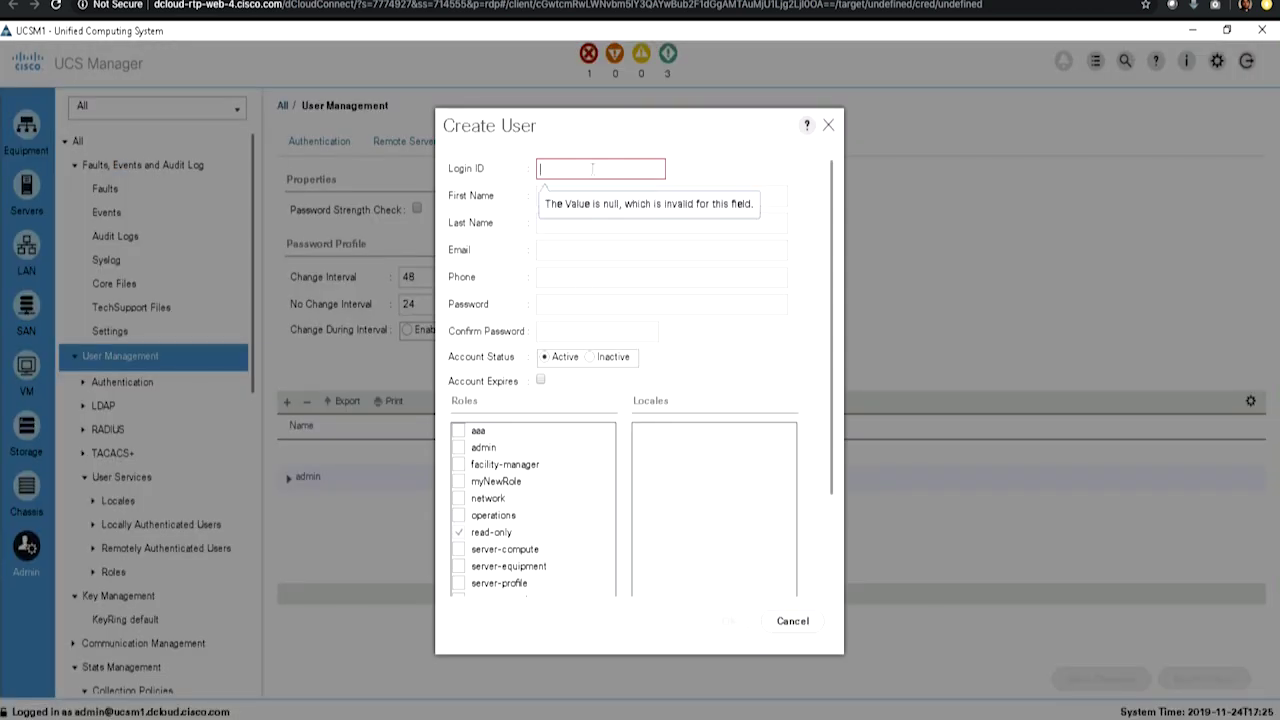
{"action": "type", "text": "newuser"}
{"action": "key", "text": "Tab"}
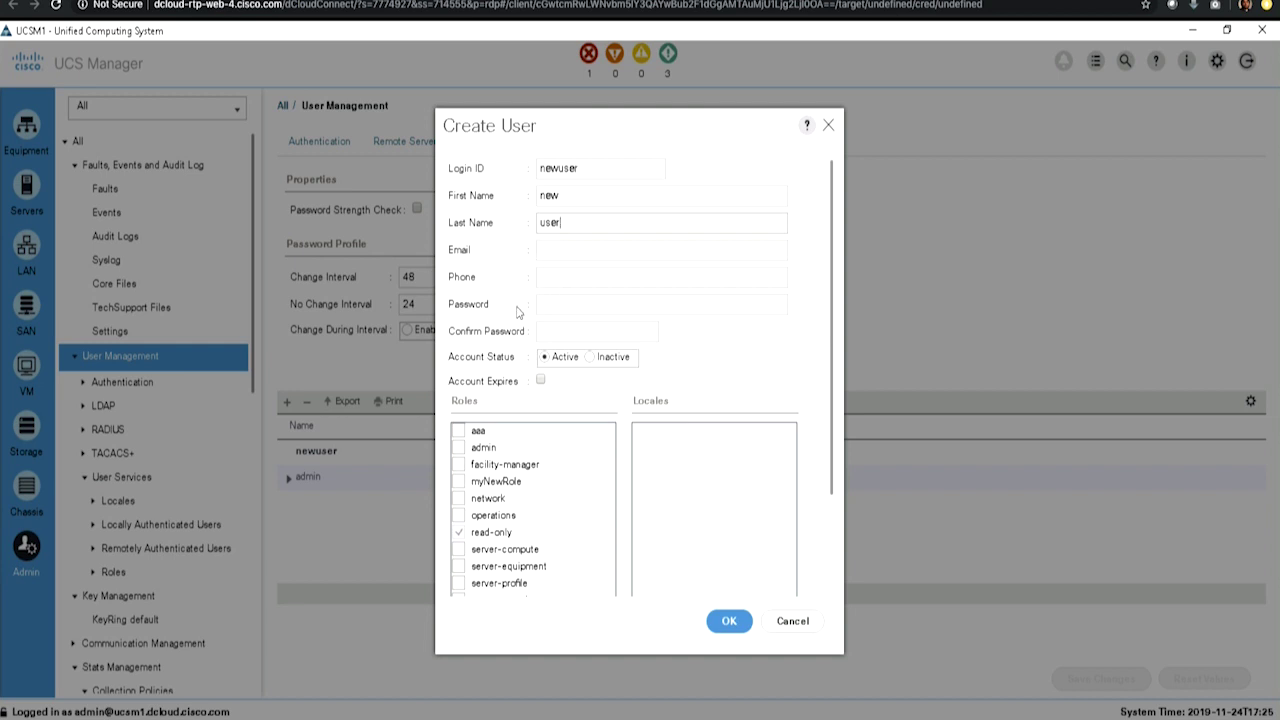
{"action": "left_click", "coordinate": [562, 305]}
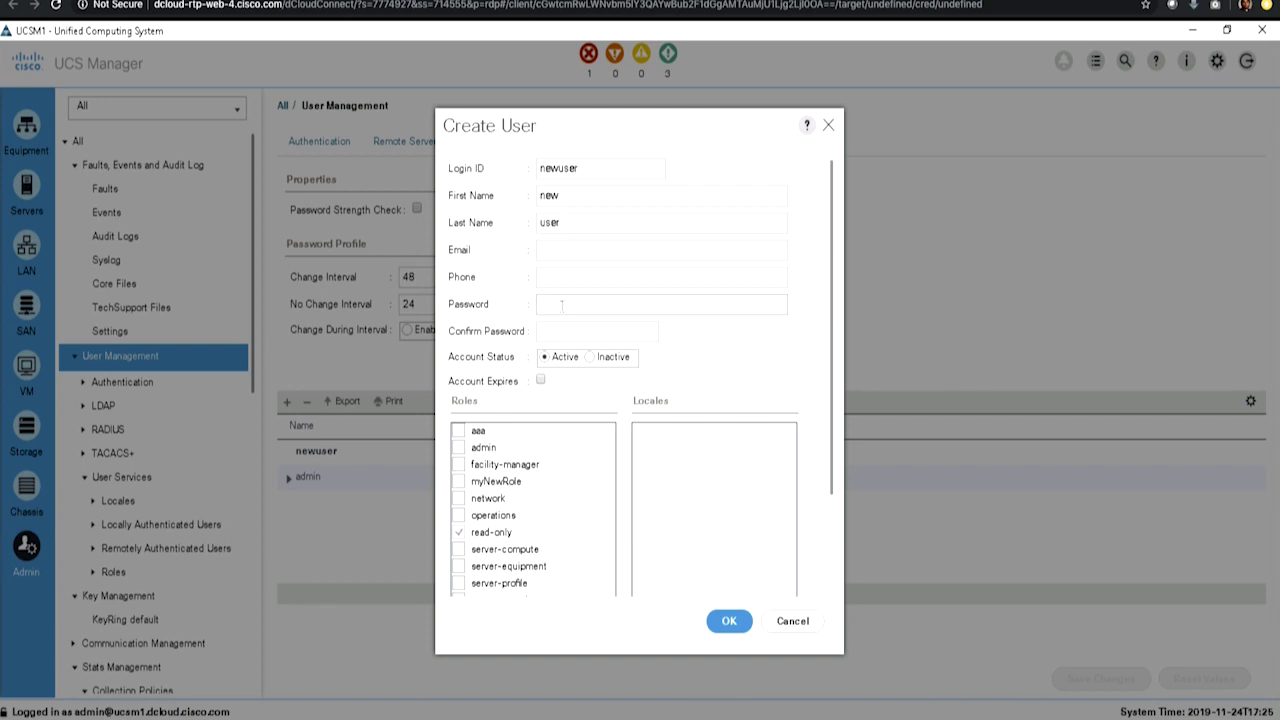
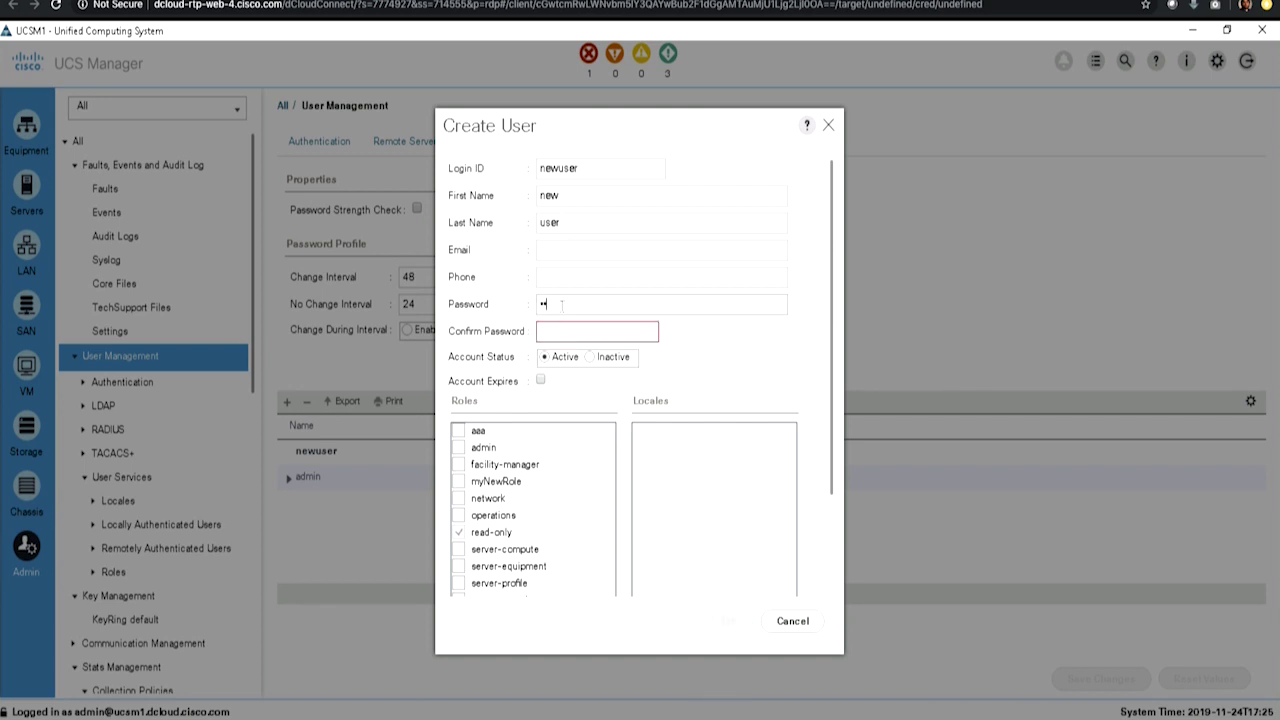
{"action": "key", "text": "Tab"}
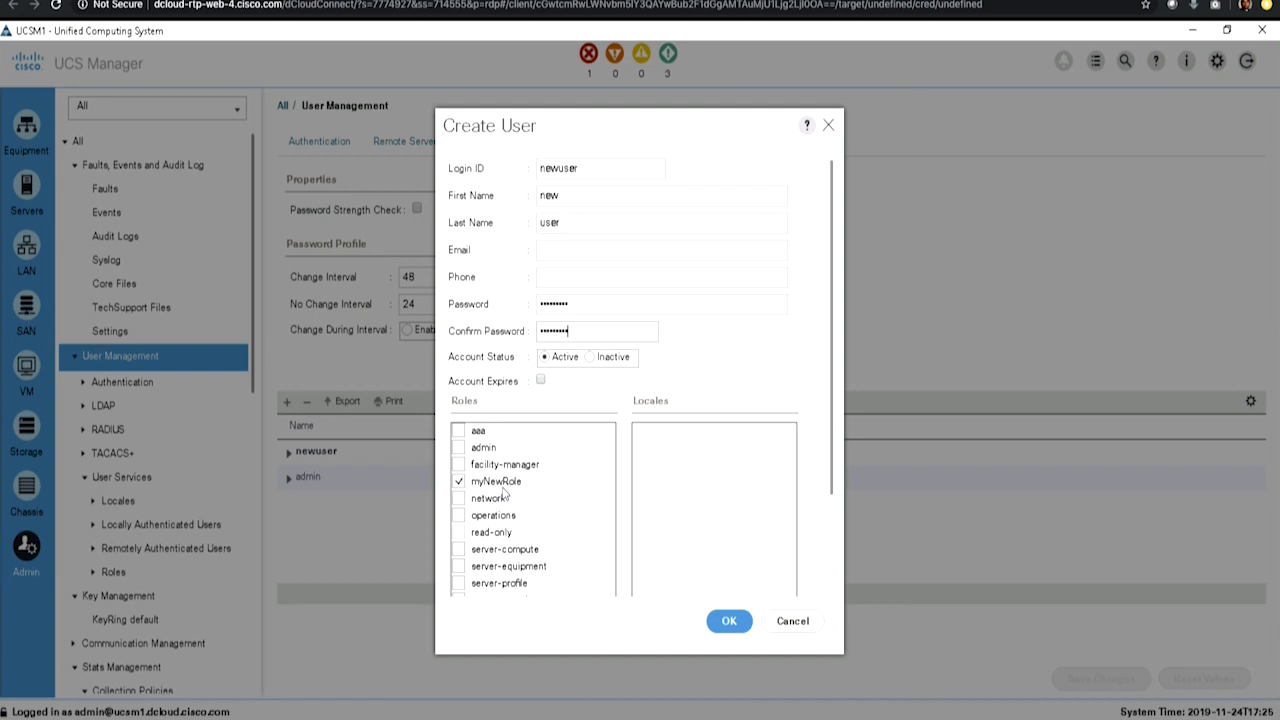
{"action": "left_click", "coordinate": [729, 621]}
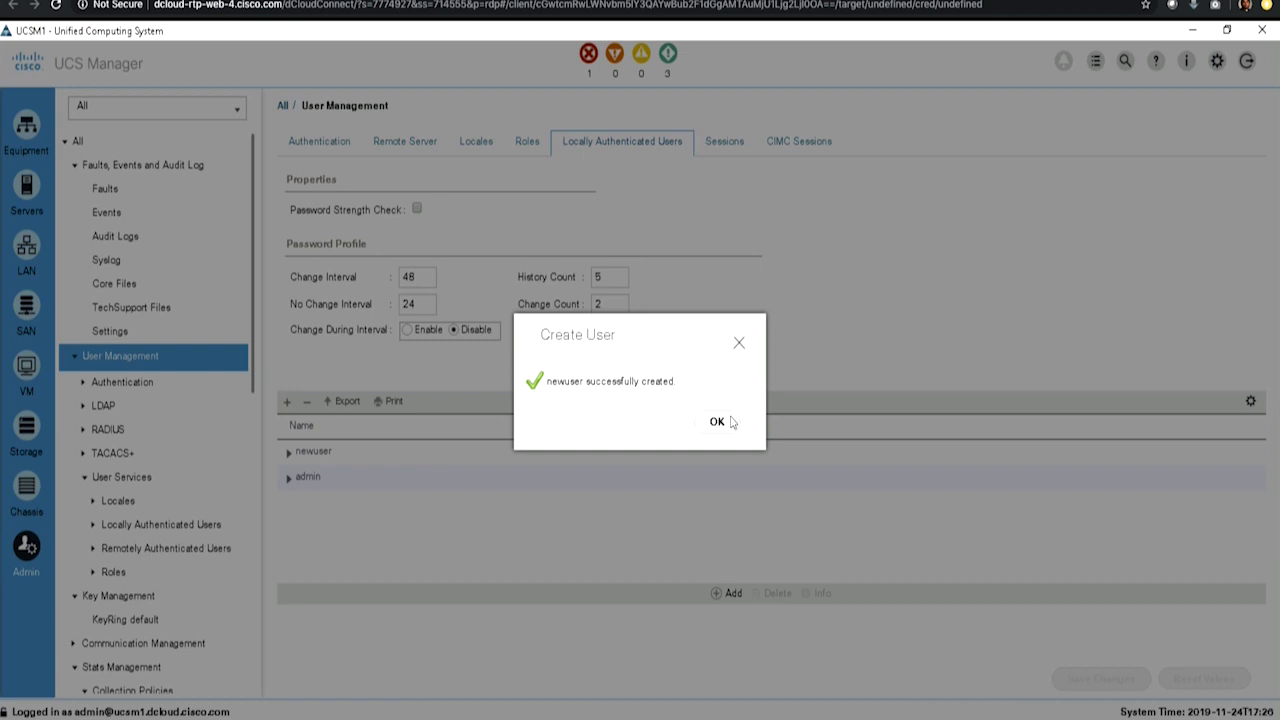
{"action": "left_click", "coordinate": [717, 422]}
{"action": "left_click", "coordinate": [289, 454]}
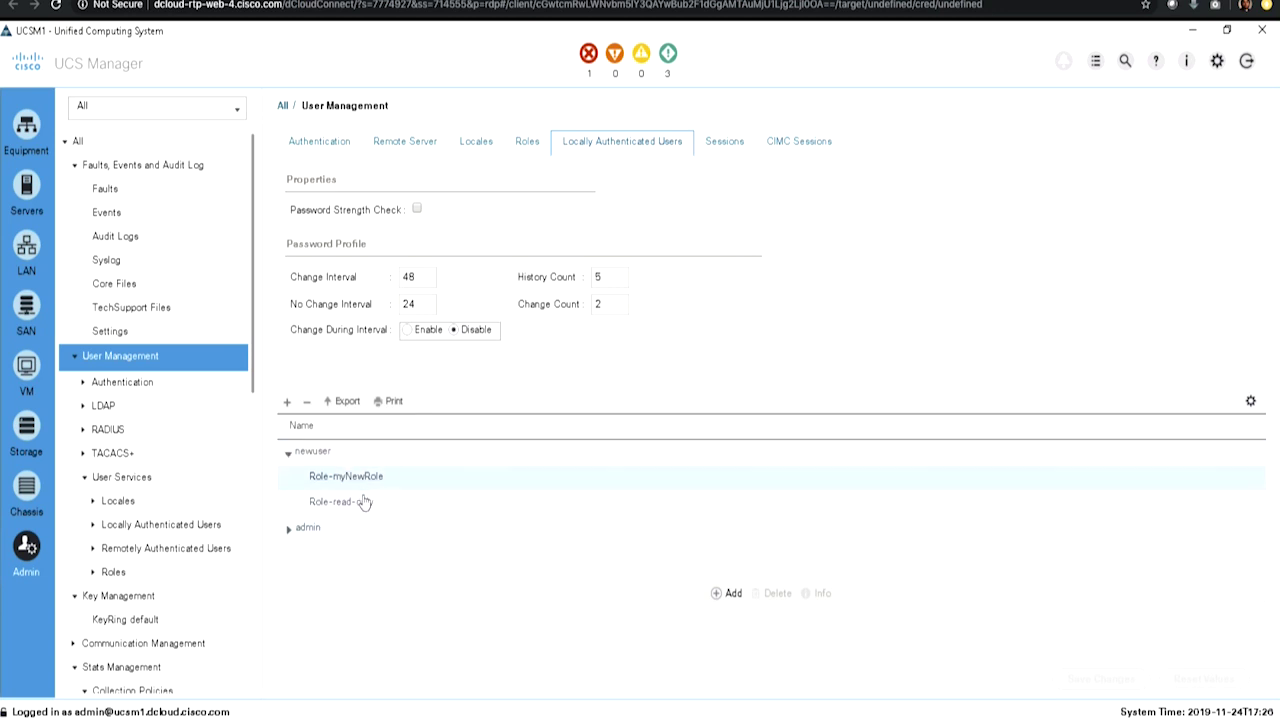
{"action": "left_click", "coordinate": [324, 456]}
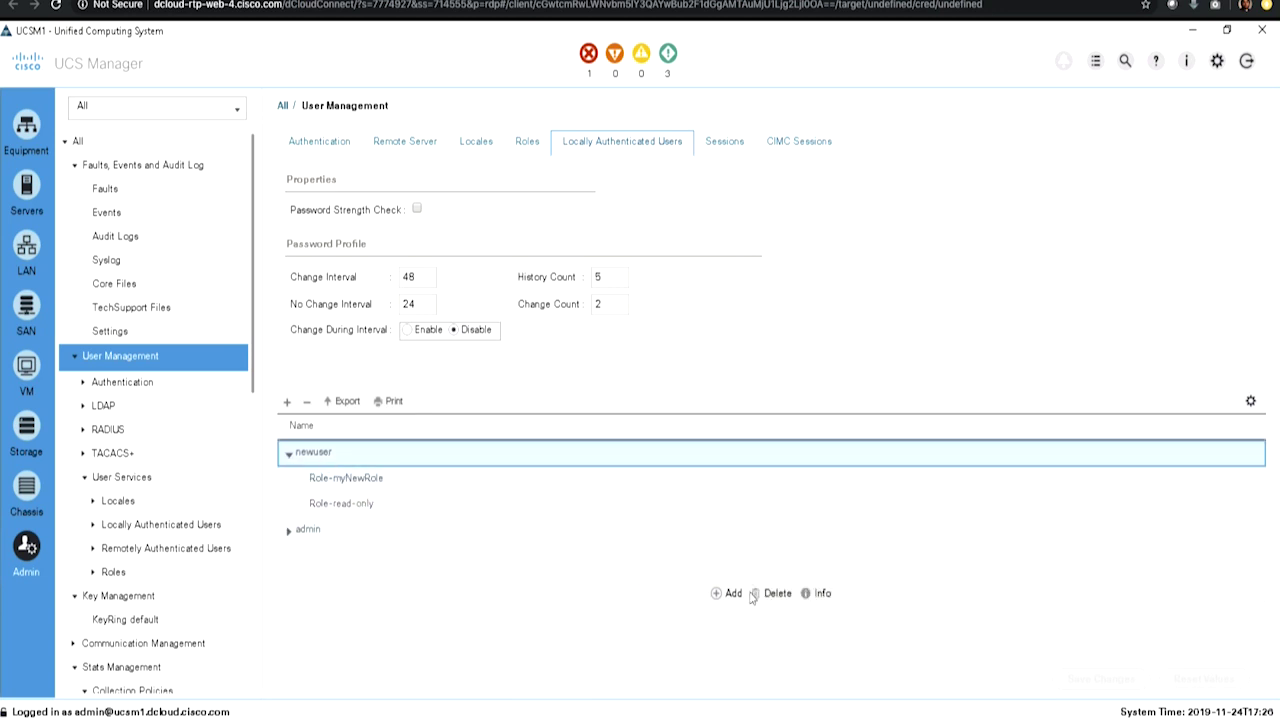
{"action": "left_click", "coordinate": [819, 596]}
{"action": "scroll", "coordinate": [671, 503], "scroll_direction": "down", "scroll_amount": 5}
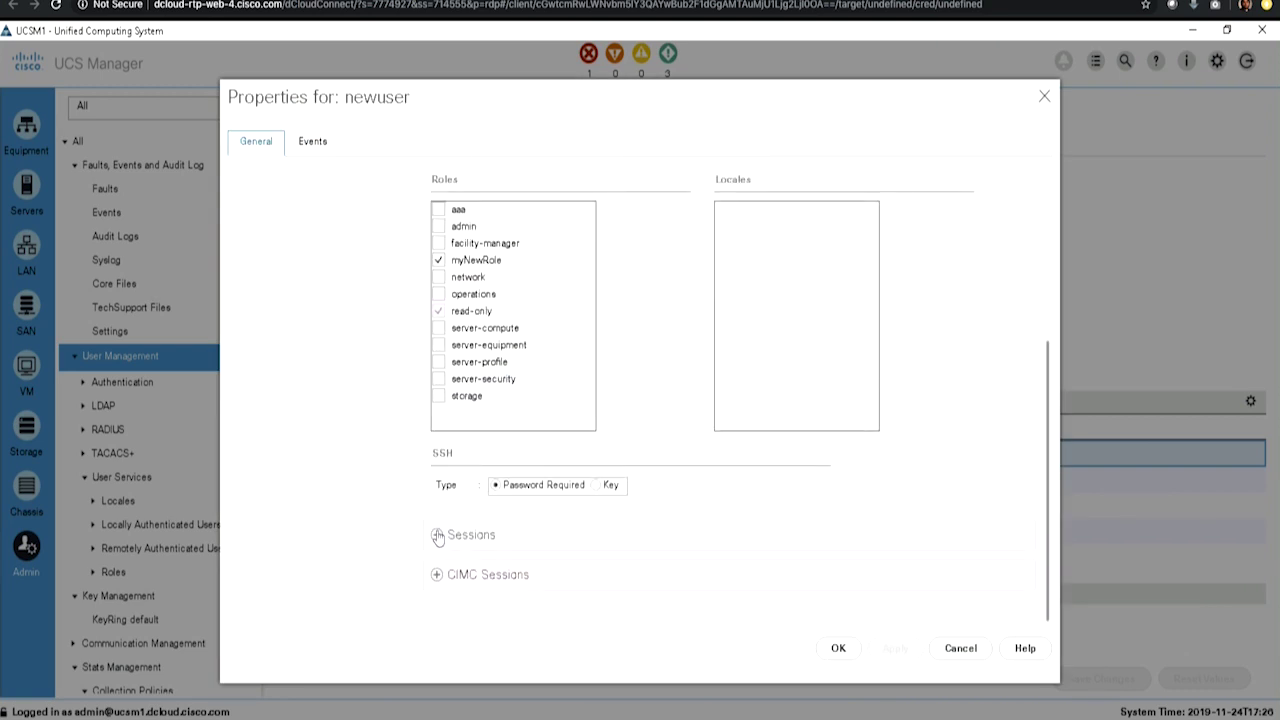
{"action": "left_click", "coordinate": [437, 536]}
{"action": "left_click", "coordinate": [437, 536]}
{"action": "scroll", "coordinate": [545, 484], "scroll_direction": "up", "scroll_amount": 3}
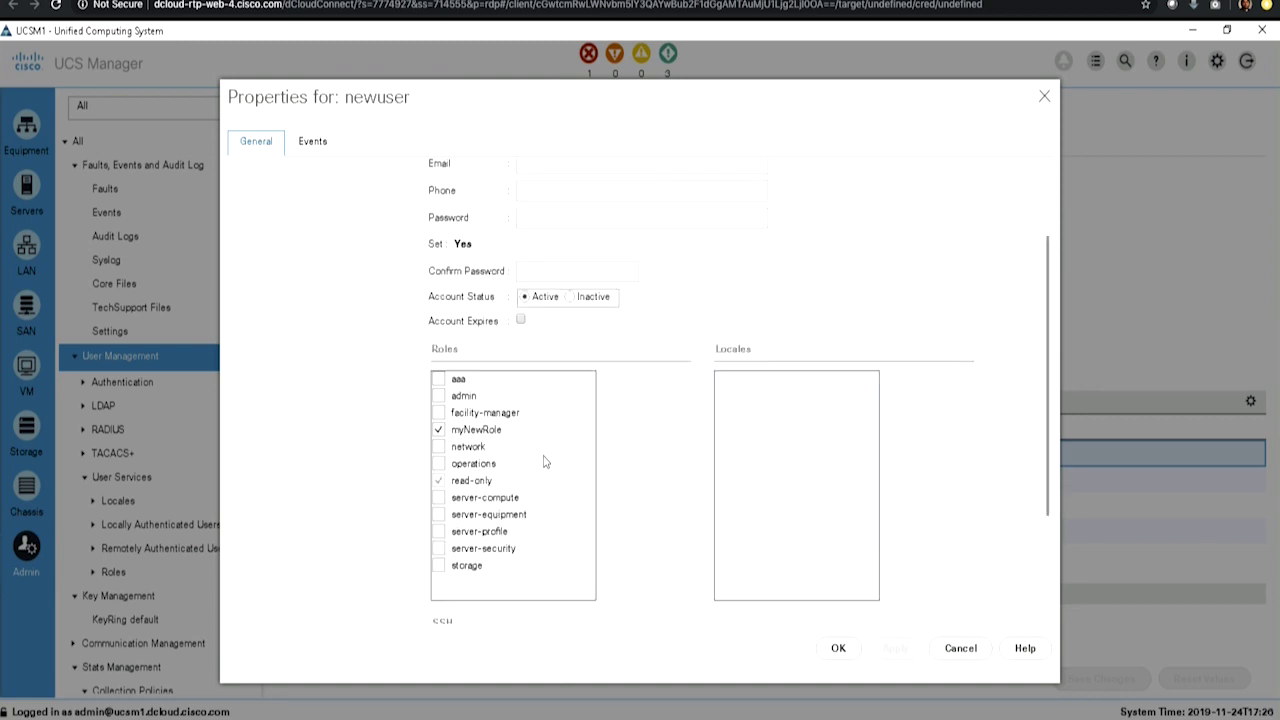
{"action": "scroll", "coordinate": [612, 557], "scroll_direction": "down", "scroll_amount": 3}
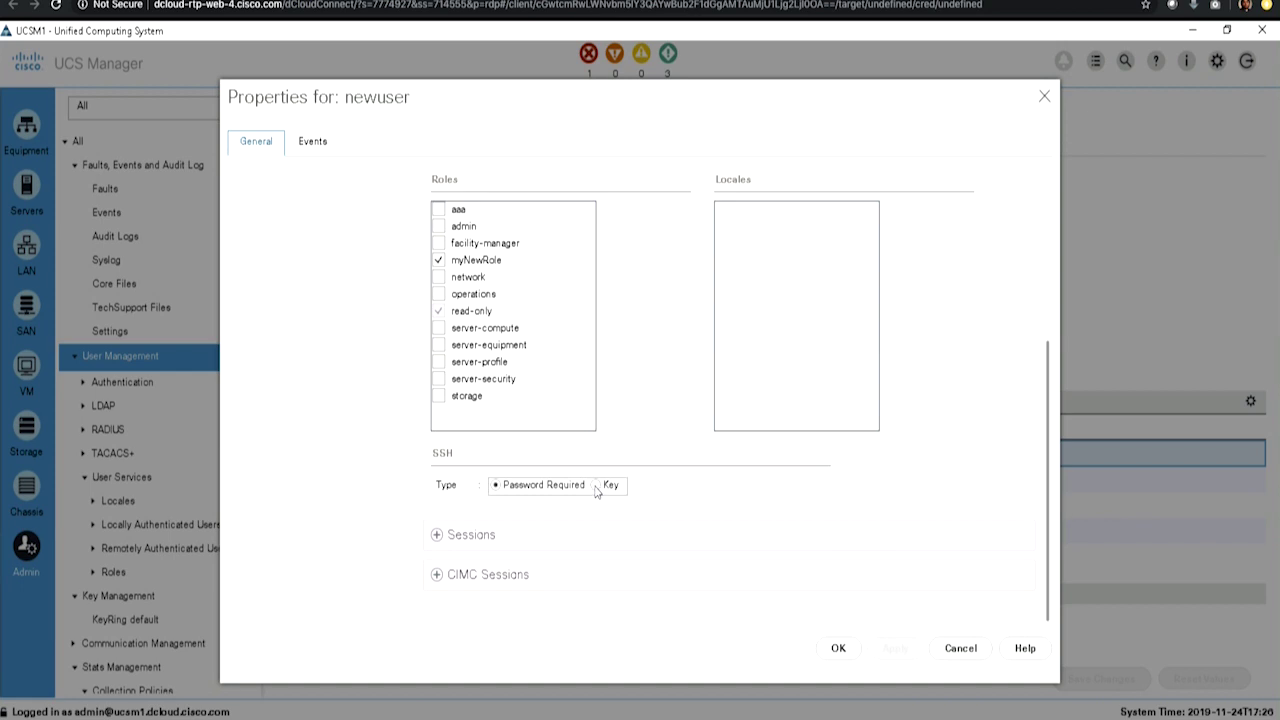
{"action": "left_click", "coordinate": [597, 485]}
{"action": "left_click_drag", "start_coordinate": [604, 532], "coordinate": [666, 559]}
{"action": "left_click", "coordinate": [554, 512]}
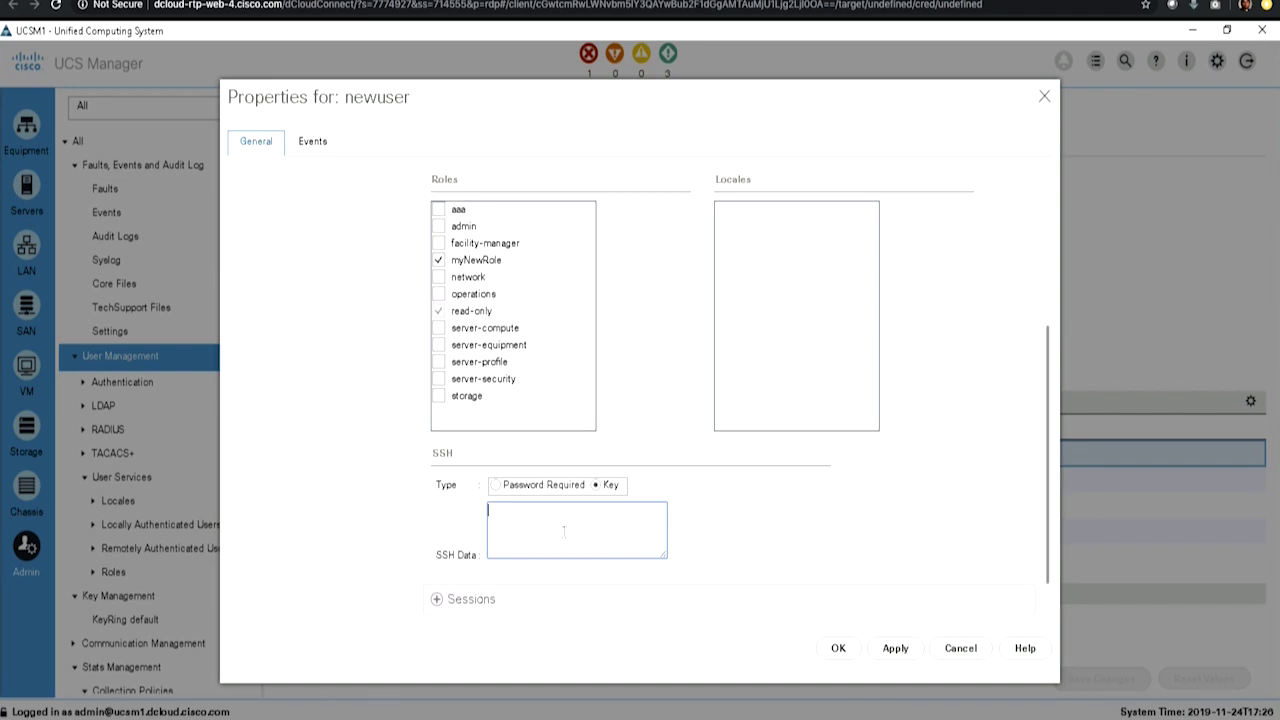
{"action": "left_click", "coordinate": [538, 486]}
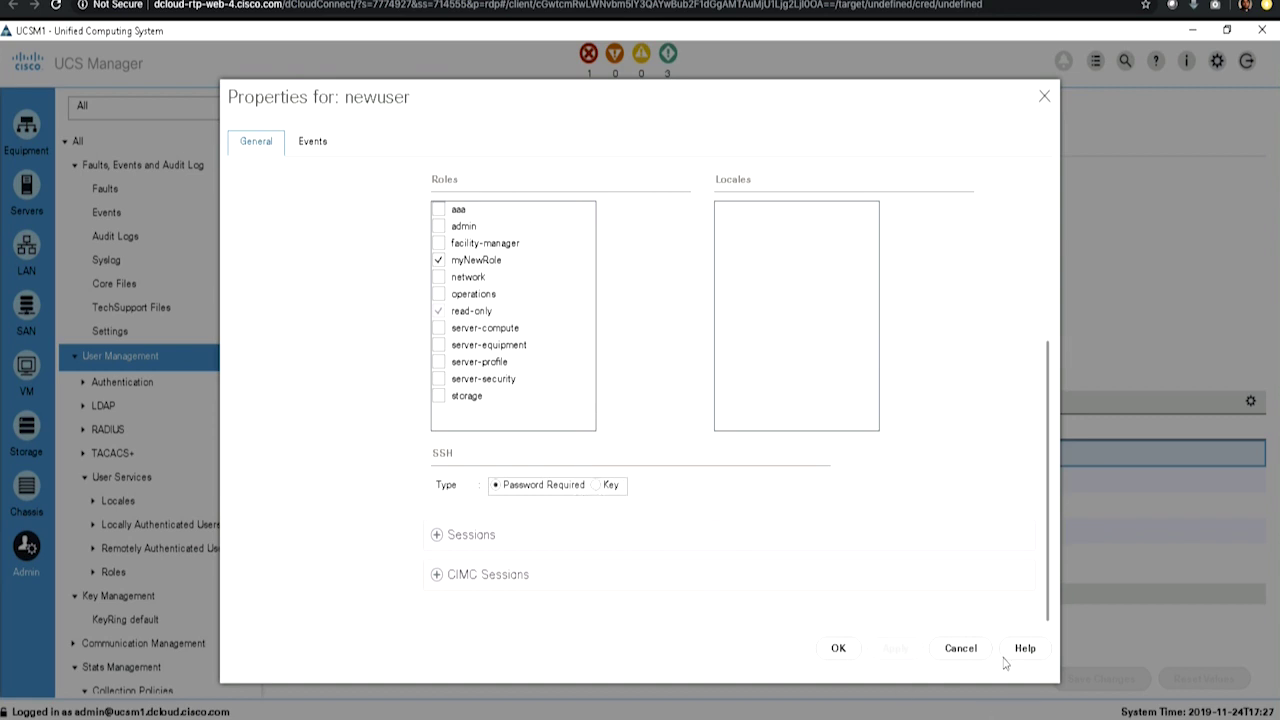
{"action": "left_click", "coordinate": [960, 648]}
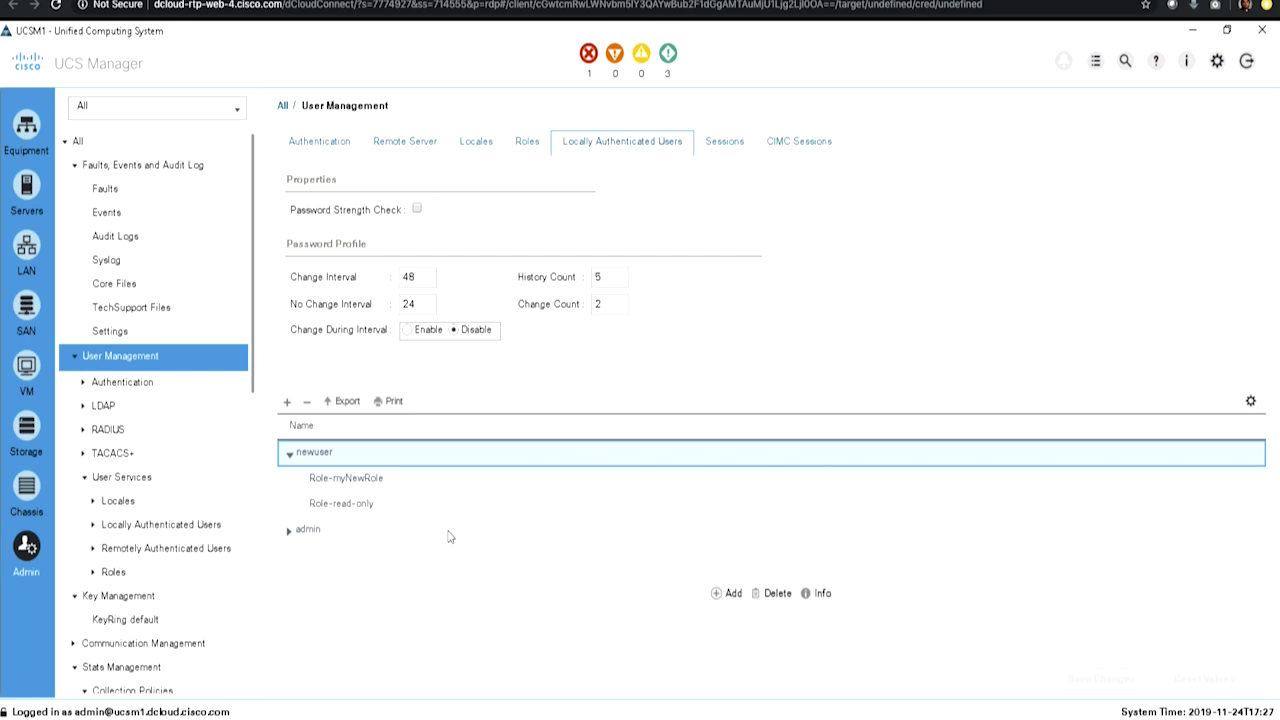
- Review Native Authentication's realm options and cancel, keeping console and default logins on Local
{"action": "left_click", "coordinate": [288, 454]}
{"action": "left_click", "coordinate": [323, 148]}
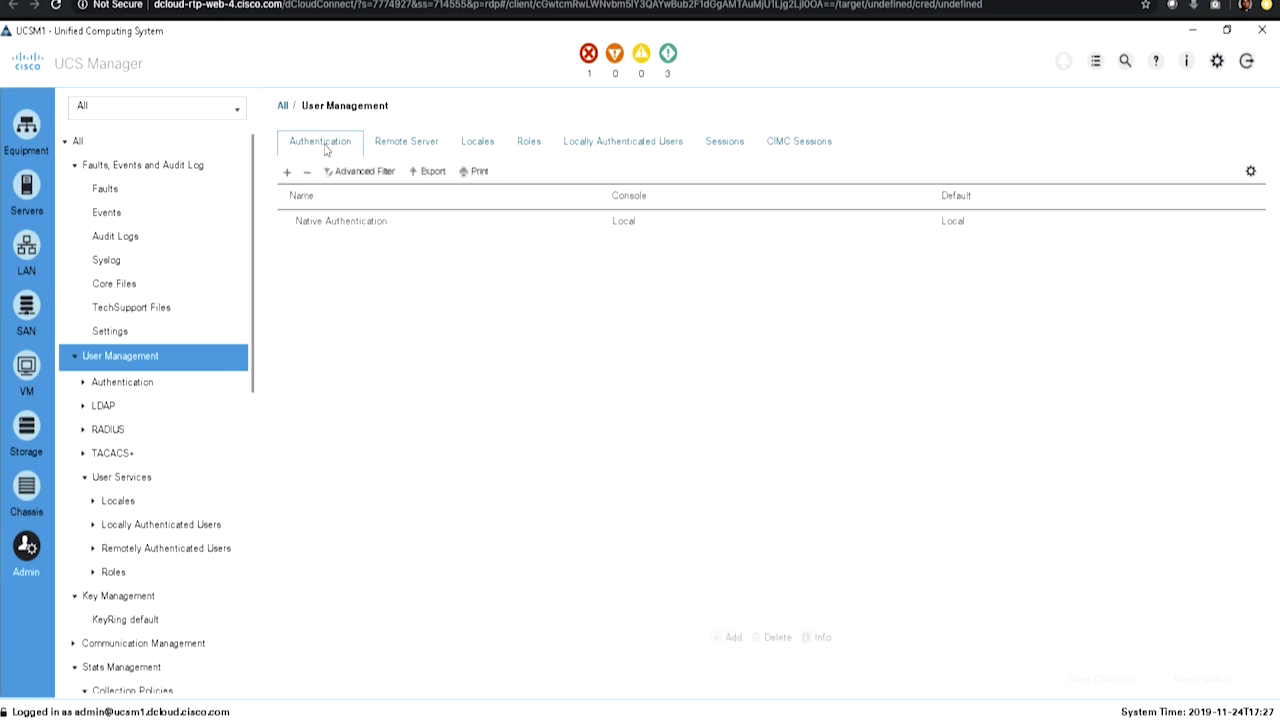
{"action": "double_click", "coordinate": [346, 229]}
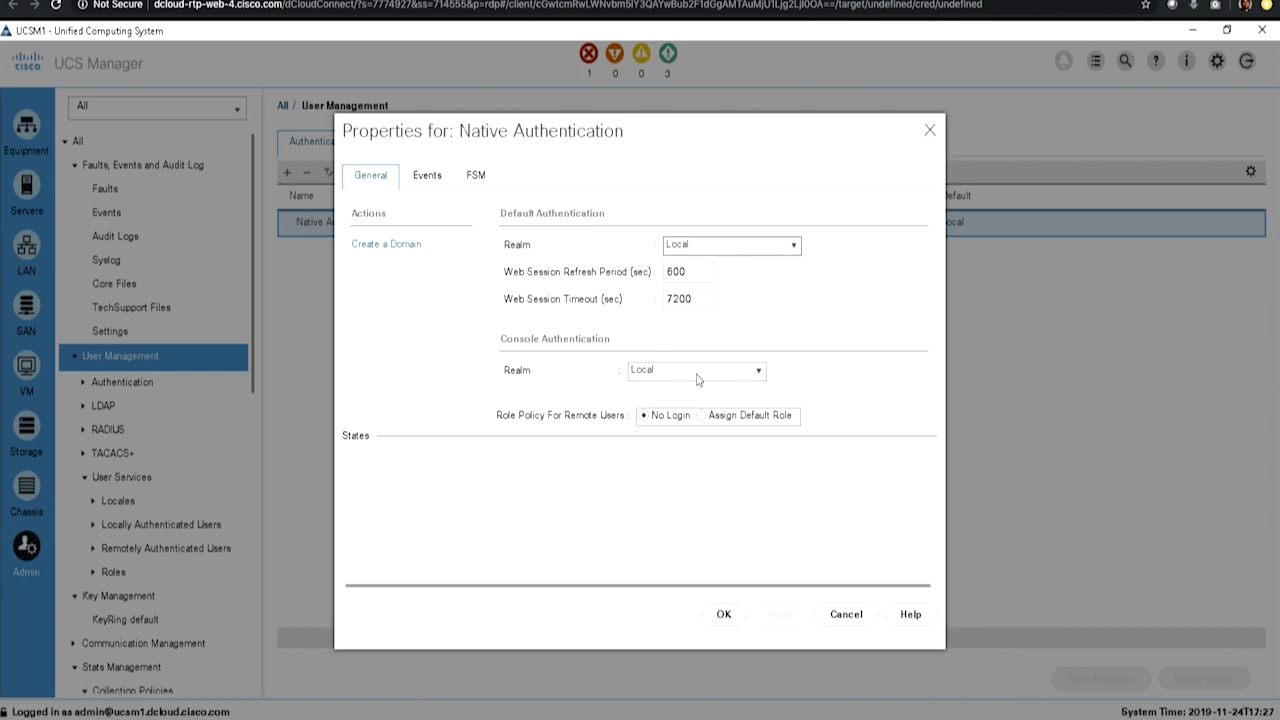
{"action": "left_click", "coordinate": [792, 248]}
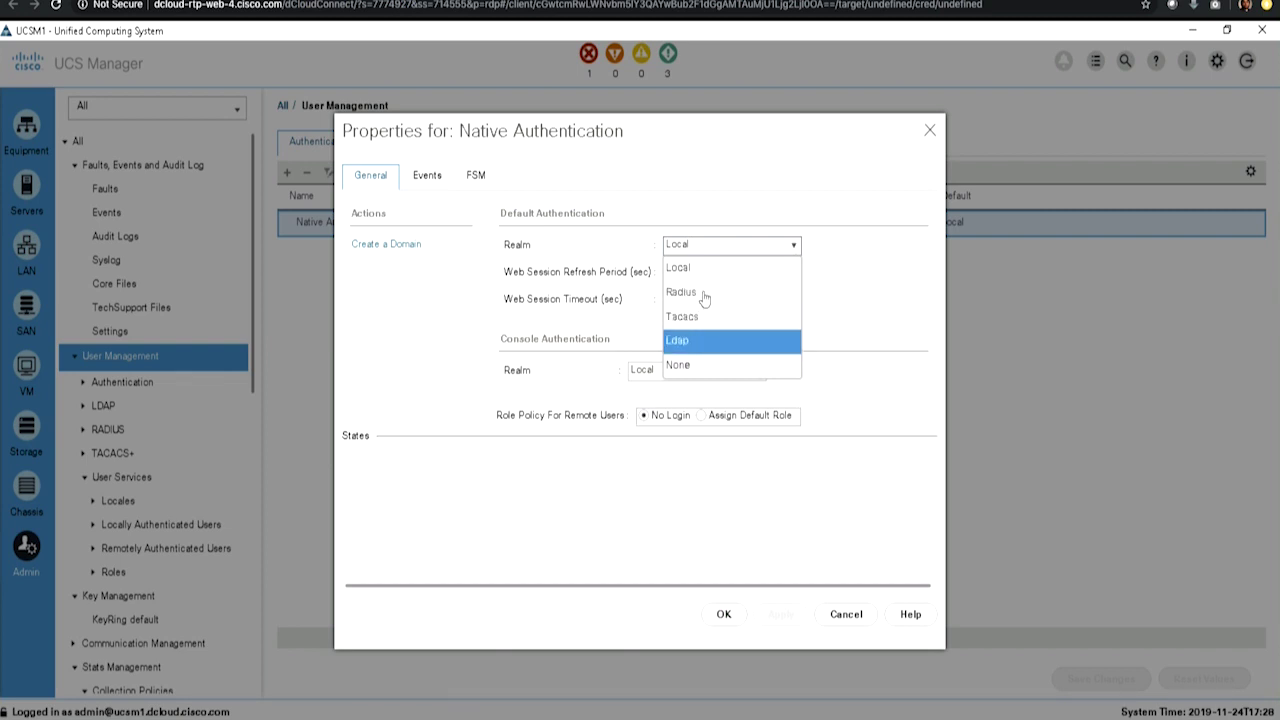
{"action": "left_click", "coordinate": [847, 615]}
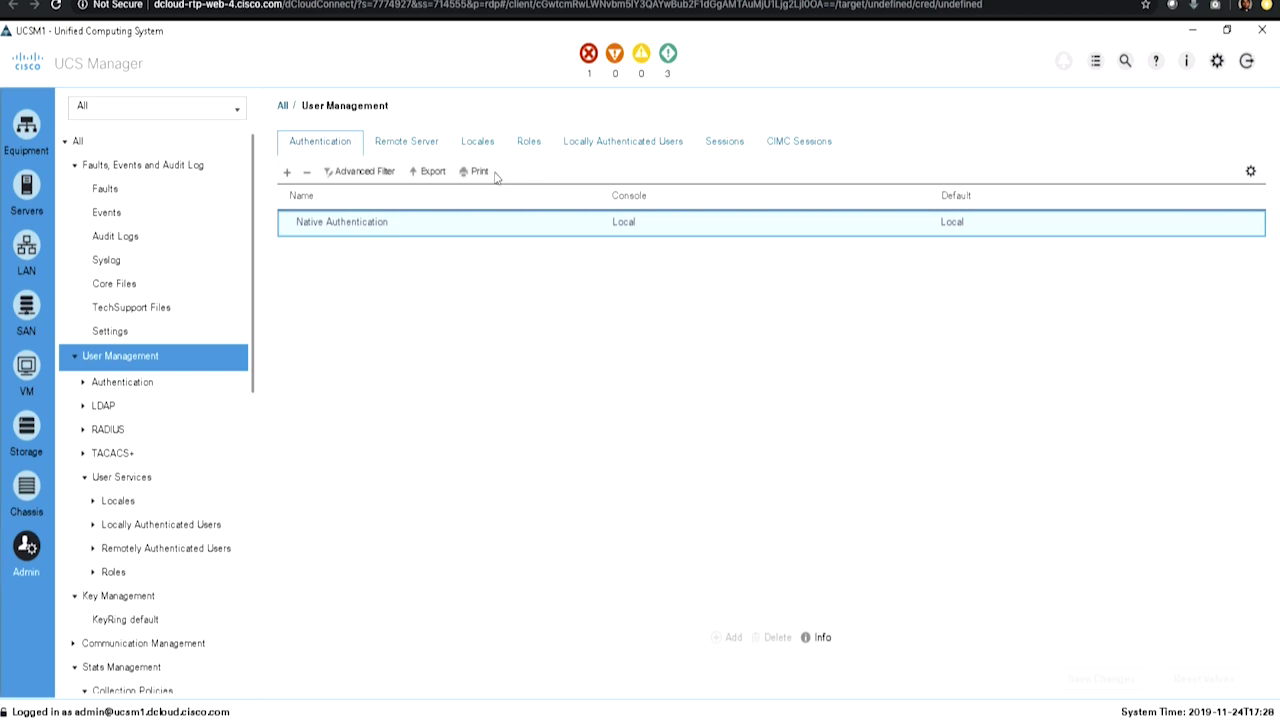
- Open the RADIUS settings and bring up the add options on the empty Provider Groups tab
{"action": "left_click", "coordinate": [398, 145]}
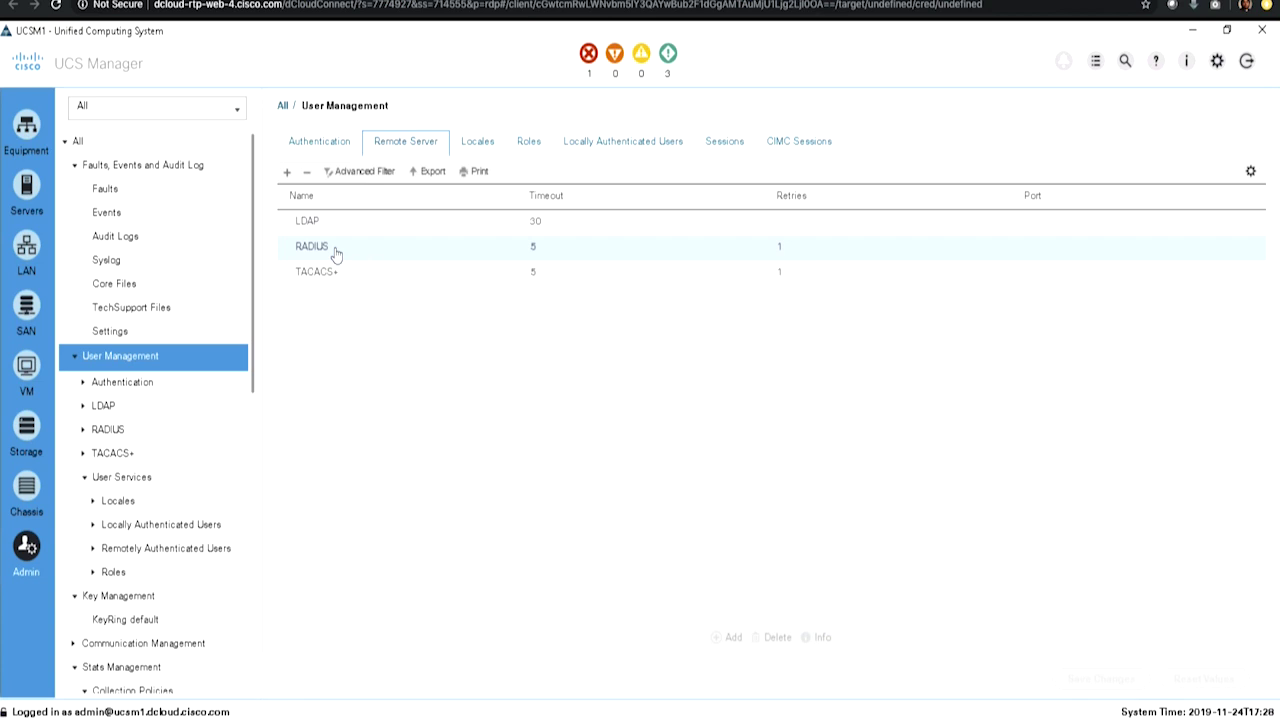
{"action": "double_click", "coordinate": [336, 252]}
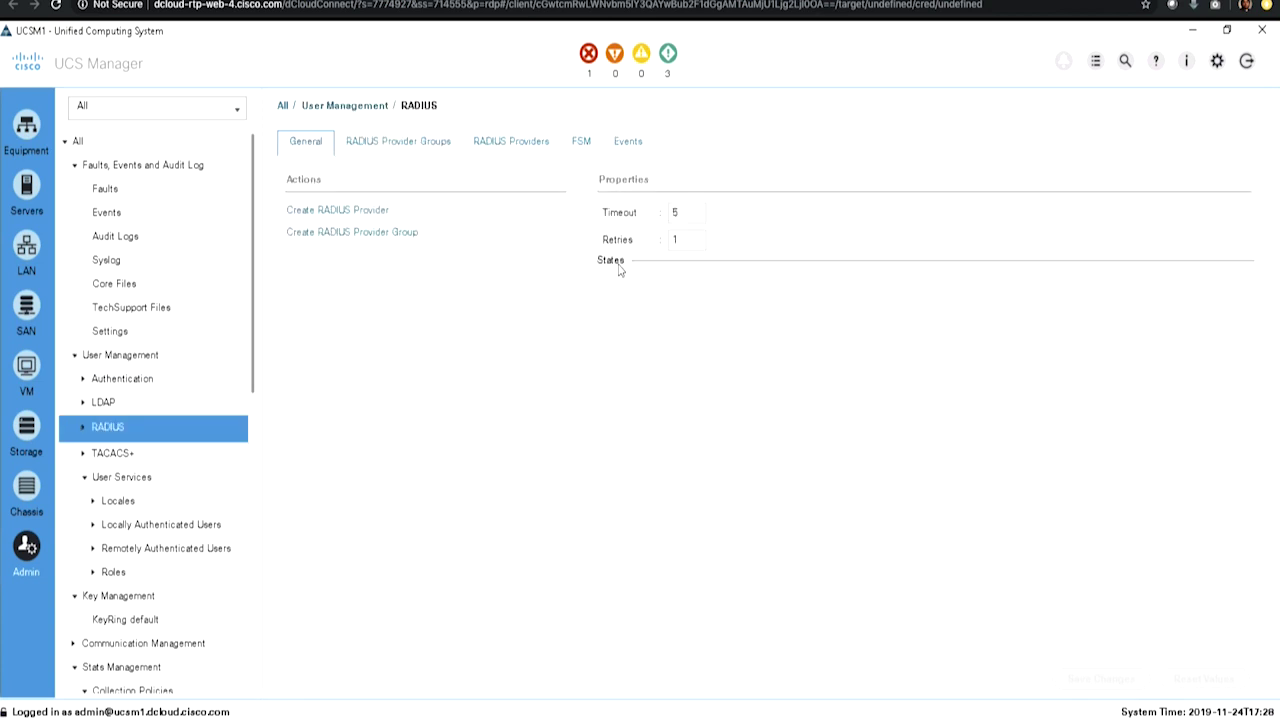
{"action": "left_click", "coordinate": [397, 144]}
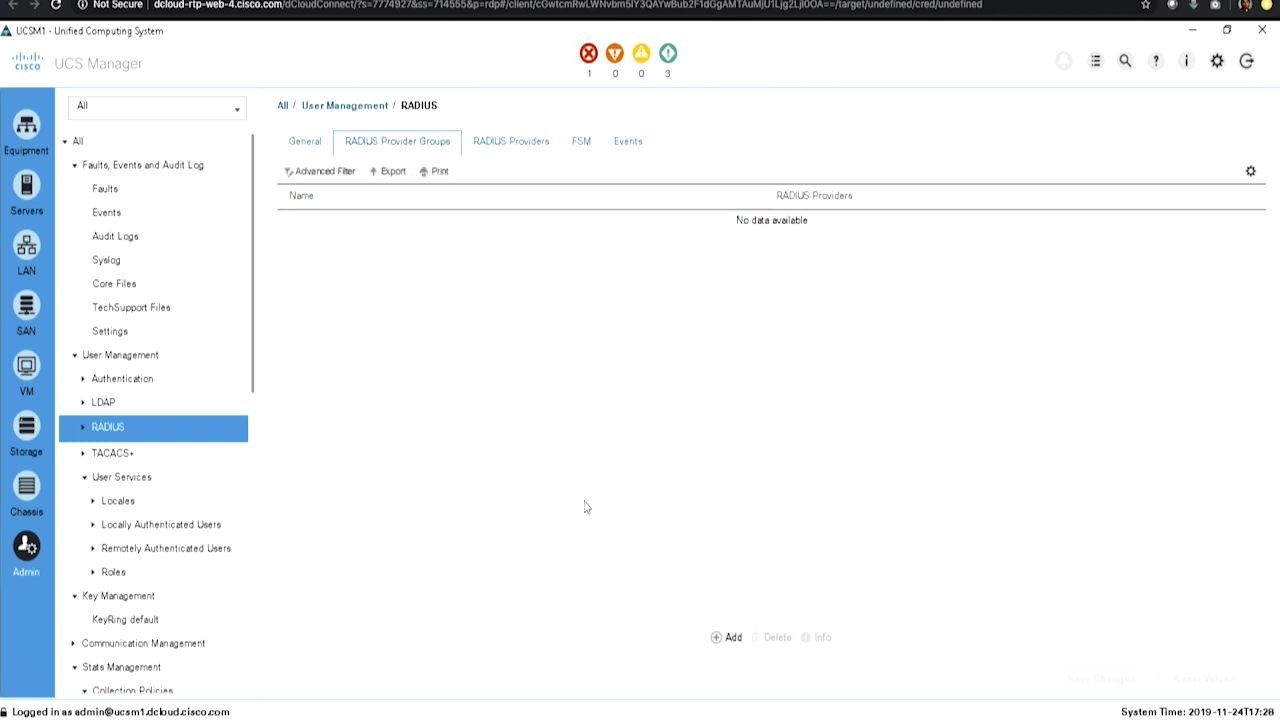
{"action": "left_click", "coordinate": [730, 638]}
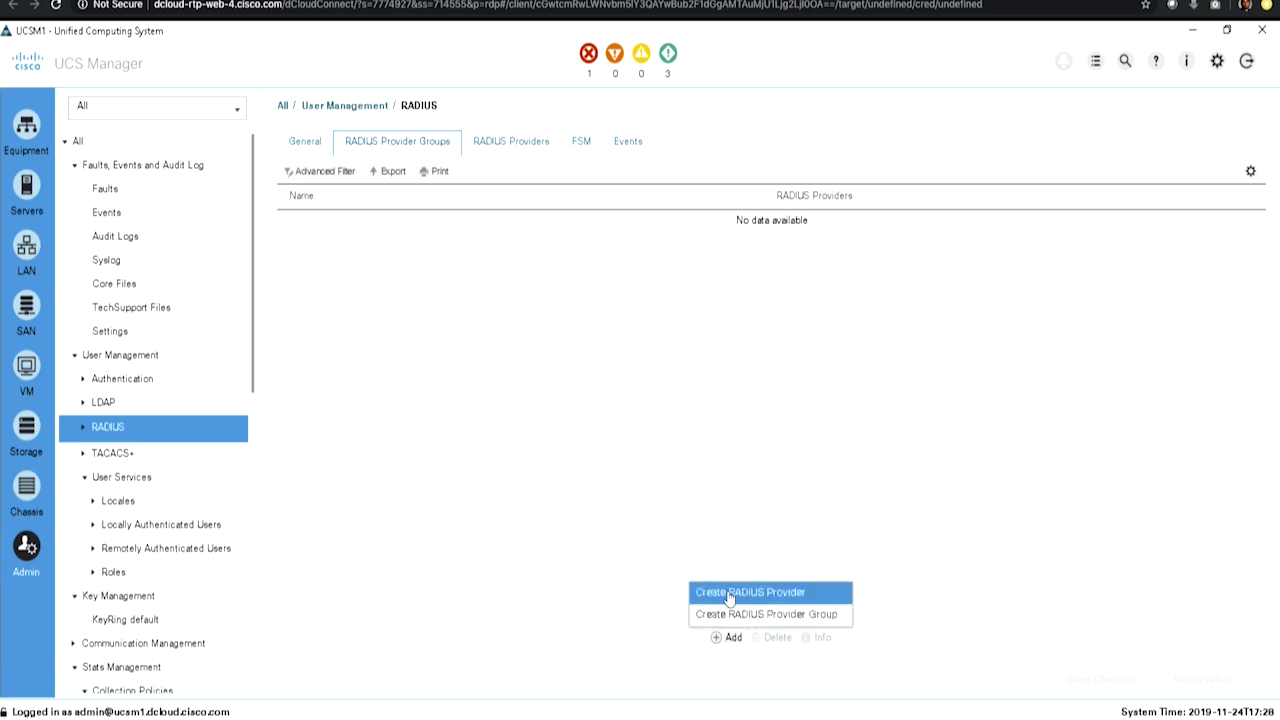
- Create RADIUS provider 172.16.31.100 with order 1 and the shared key entered twice
{"action": "left_click", "coordinate": [728, 594]}
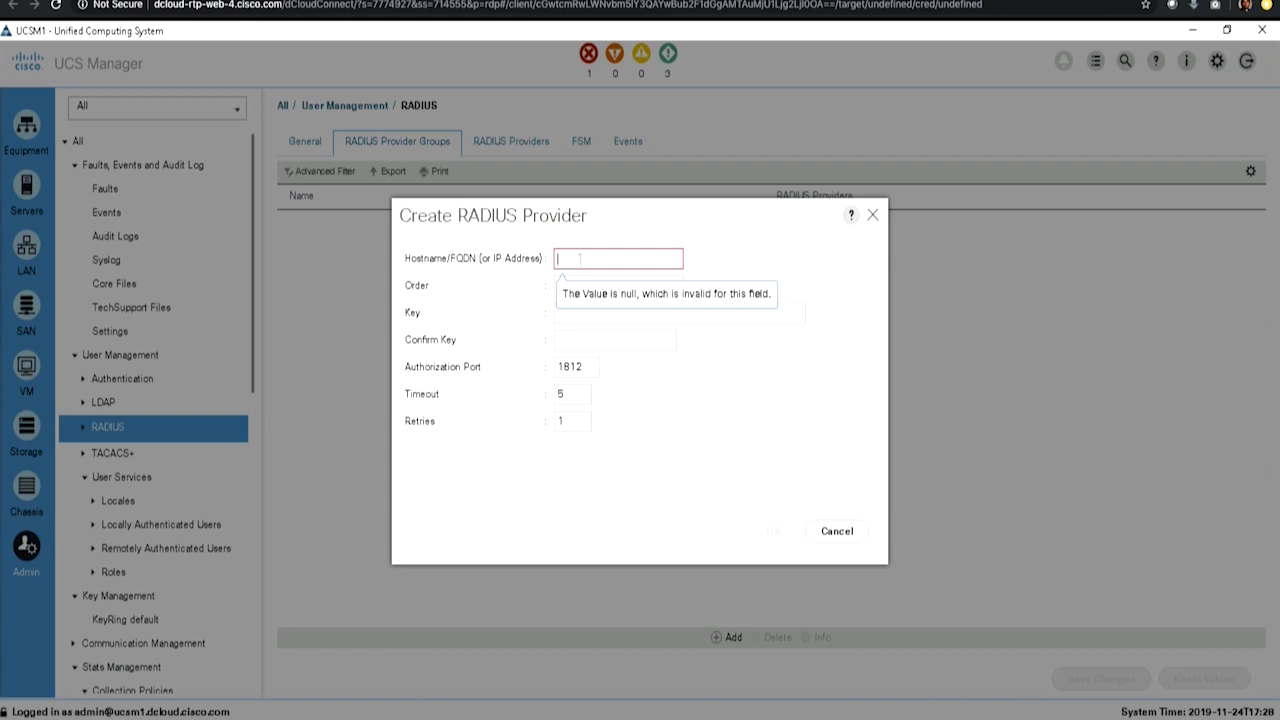
{"action": "type", "text": "172.16.31.100"}
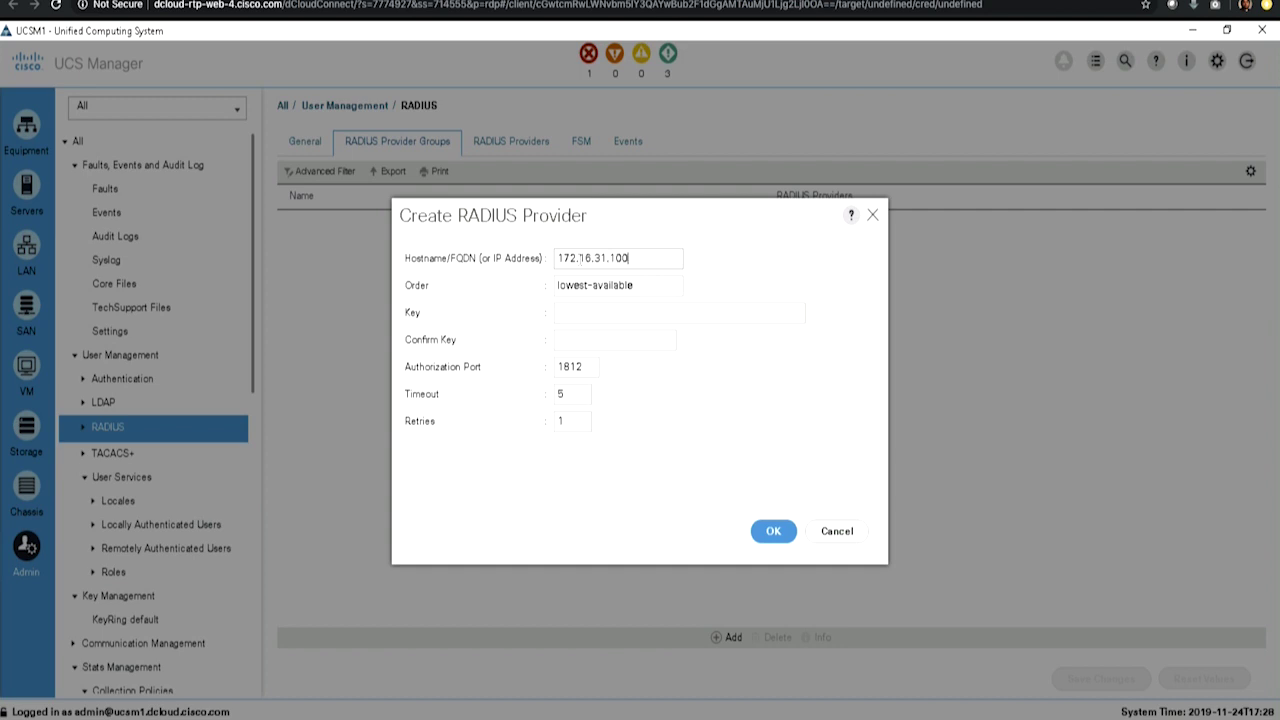
{"action": "left_click", "coordinate": [592, 316]}
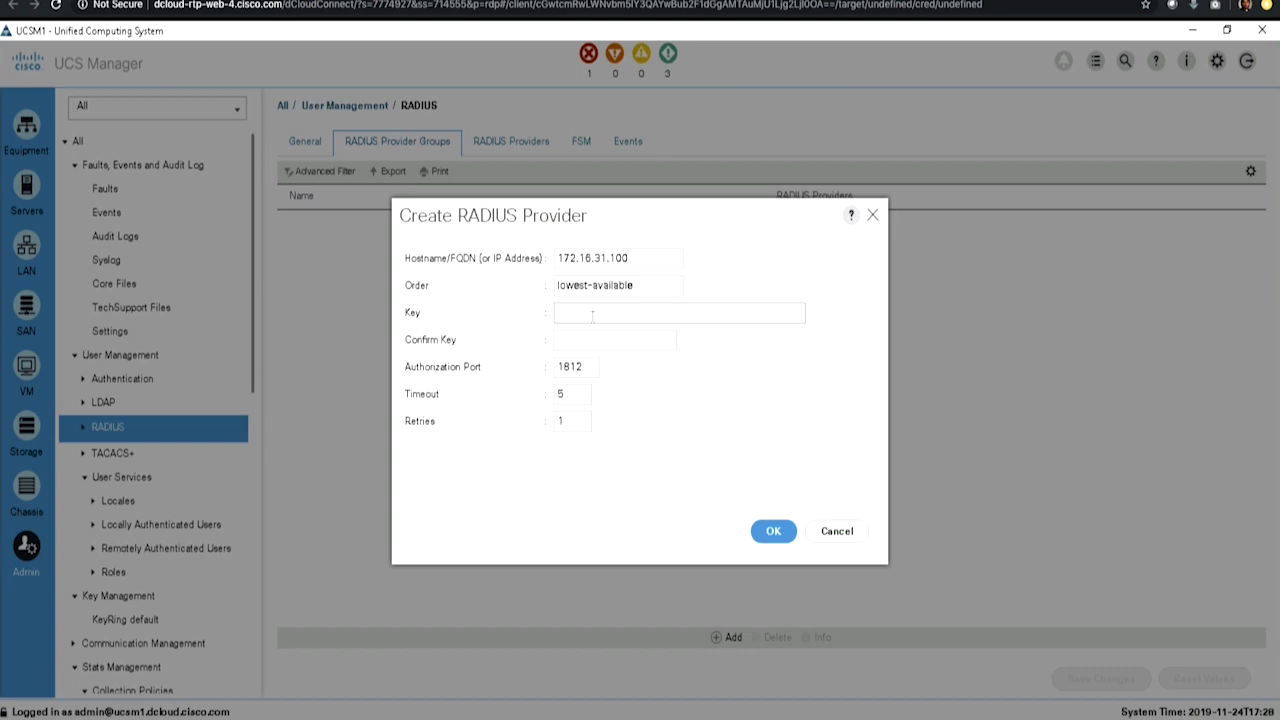
{"action": "key", "text": "Tab"}
{"action": "left_click", "coordinate": [773, 531]}
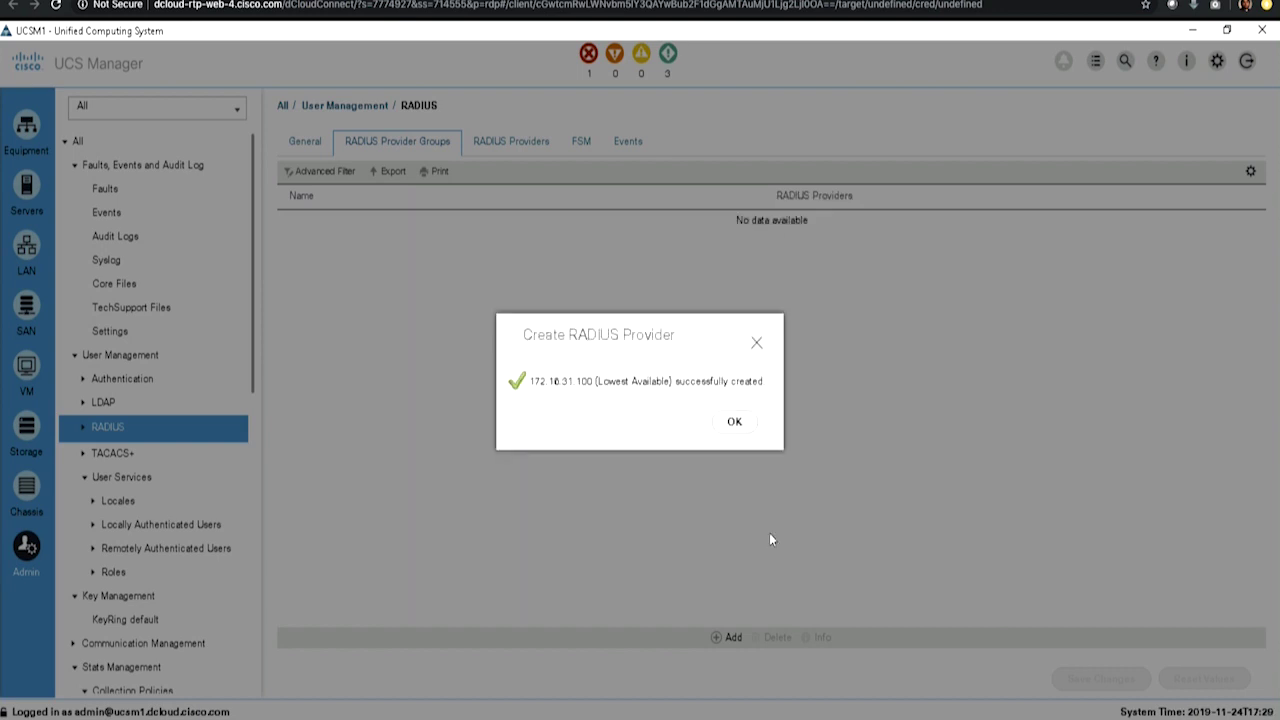
{"action": "left_click", "coordinate": [717, 418]}
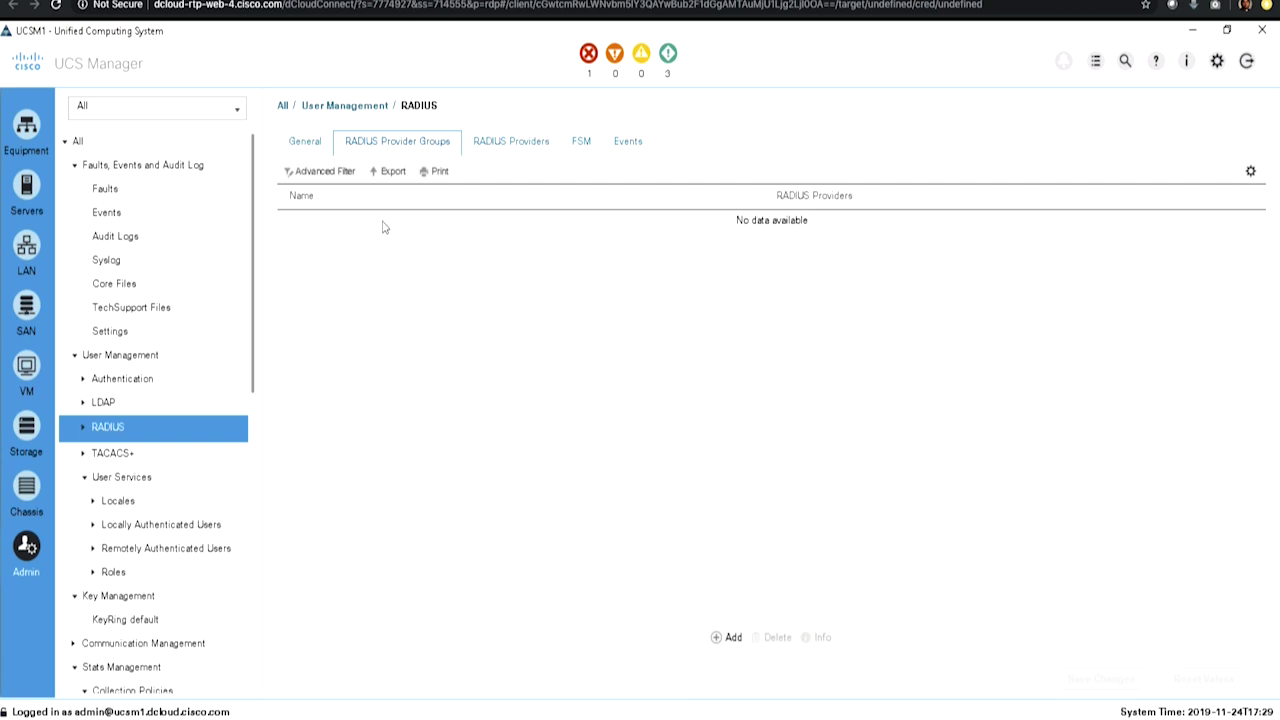
- Check provider 172.16.31.100 on the RADIUS Providers tab by viewing its properties
{"action": "left_click", "coordinate": [492, 145]}
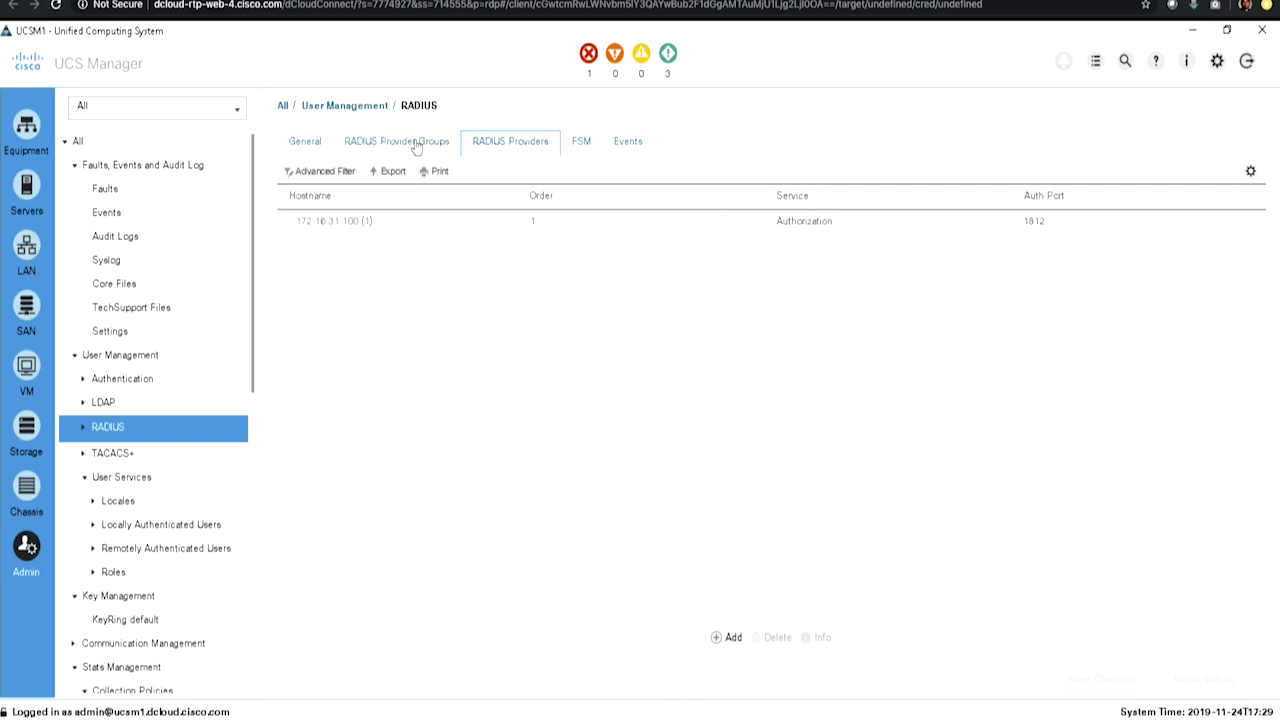
{"action": "double_click", "coordinate": [340, 224]}
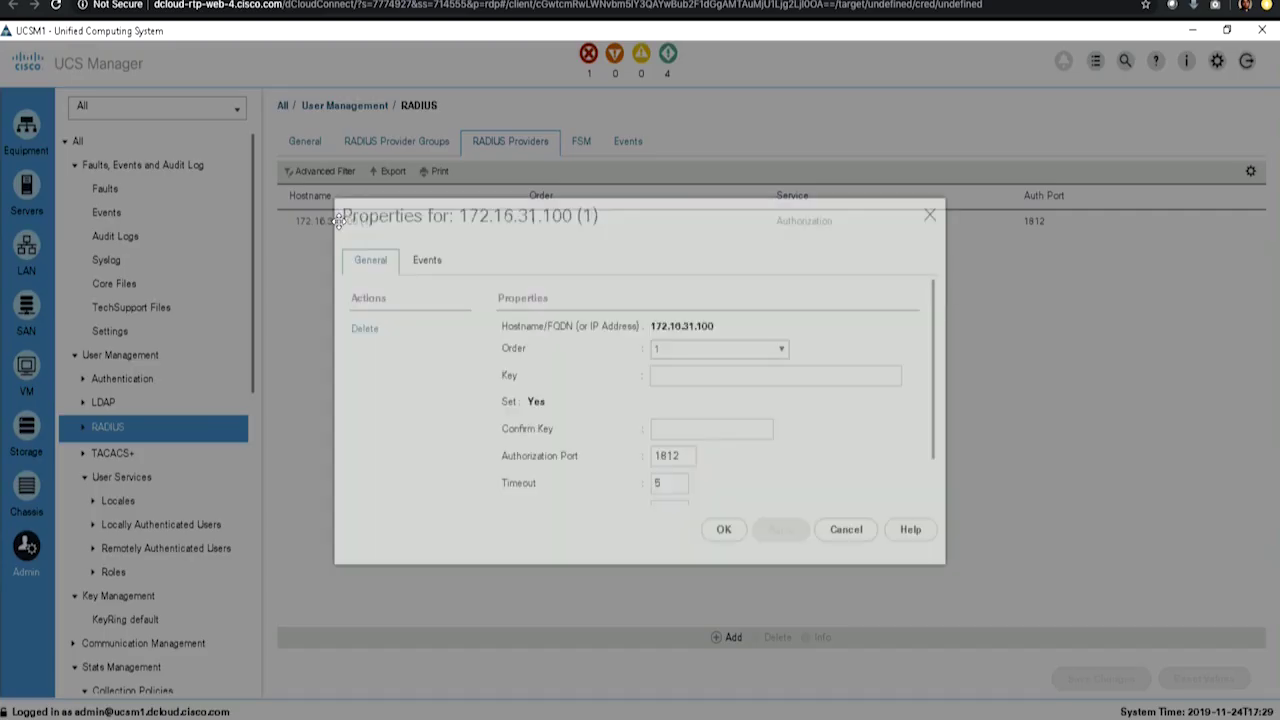
{"action": "left_click", "coordinate": [846, 529]}
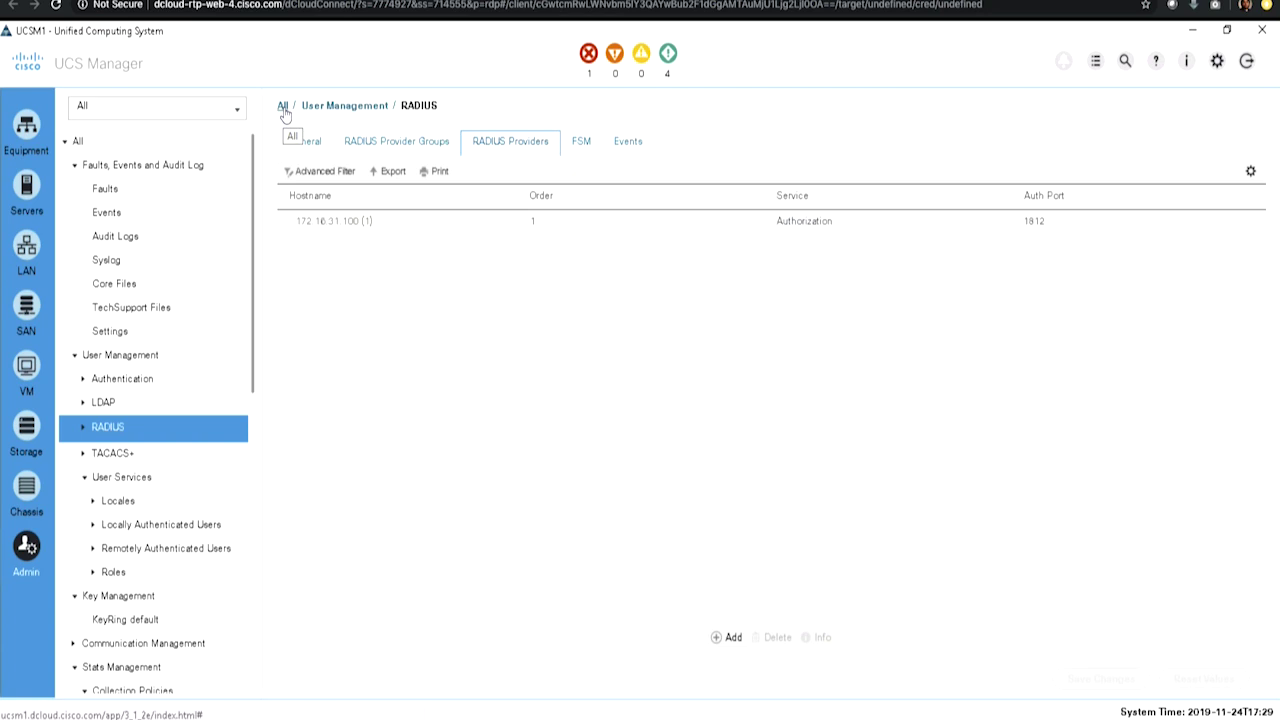
- List Native Authentication's default realm choices: Local, Radius, Tacacs, Ldap and None
{"action": "left_click", "coordinate": [325, 108]}
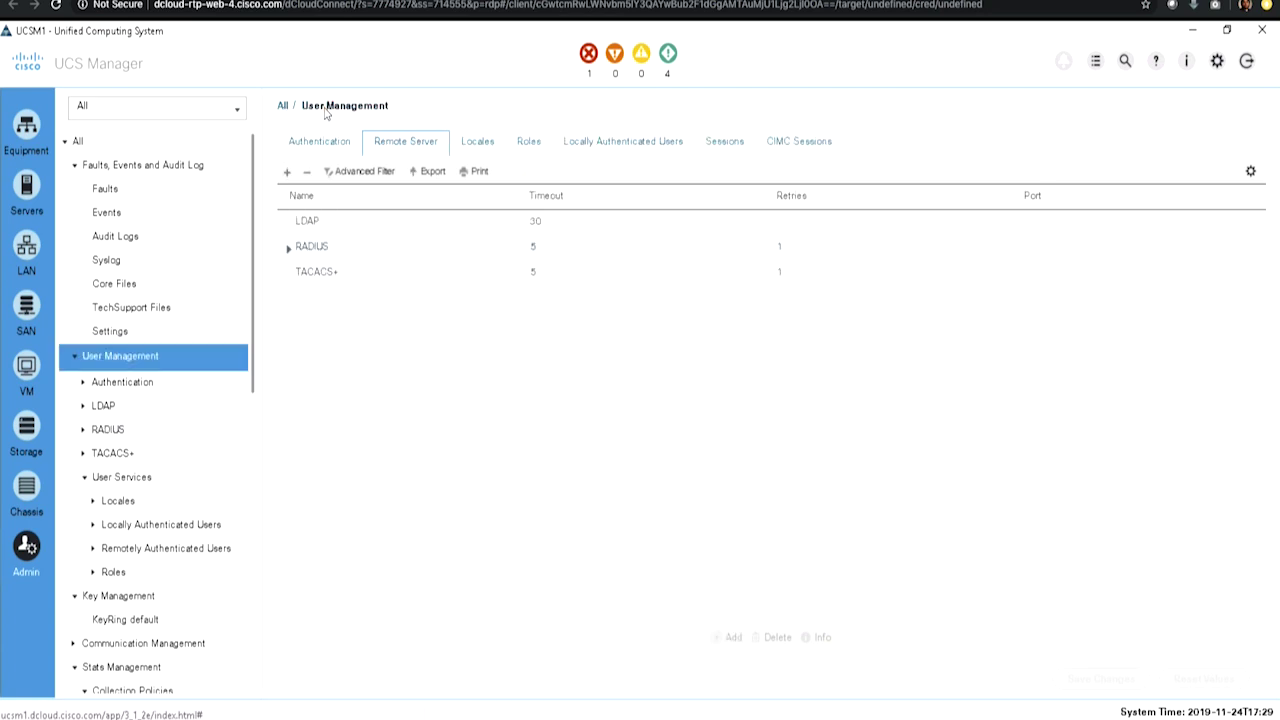
{"action": "left_click", "coordinate": [316, 146]}
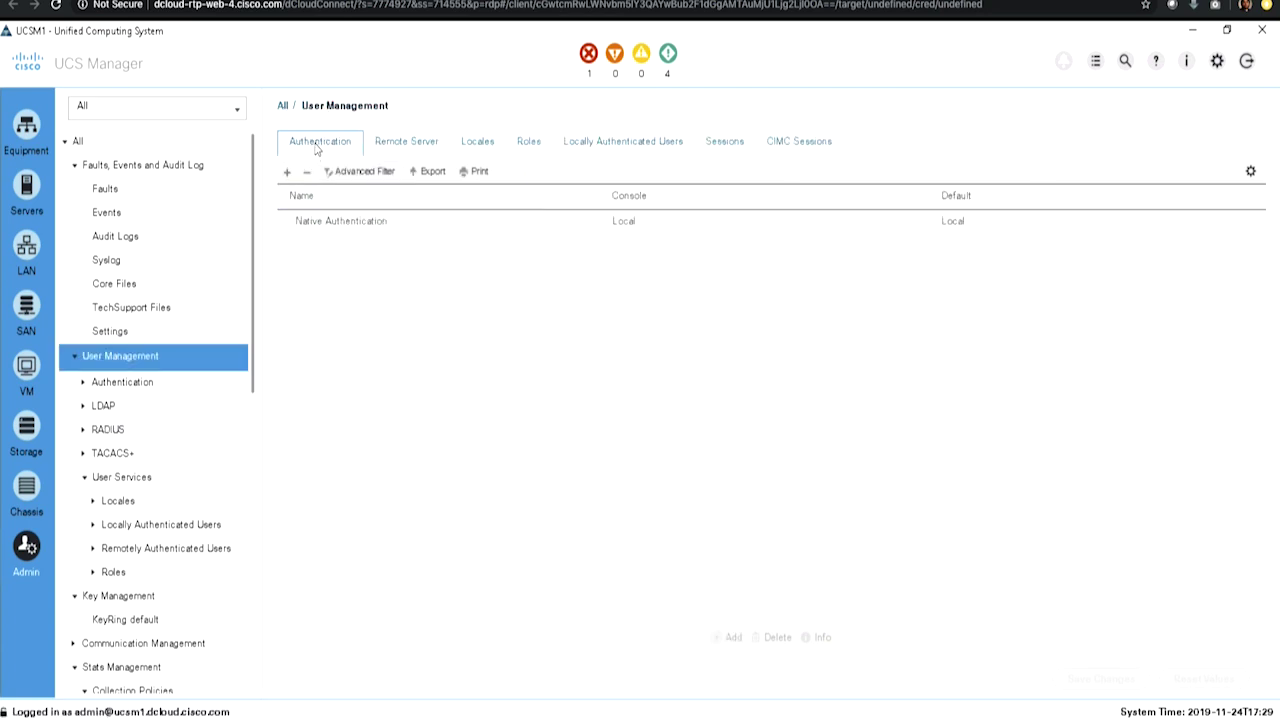
{"action": "double_click", "coordinate": [331, 222]}
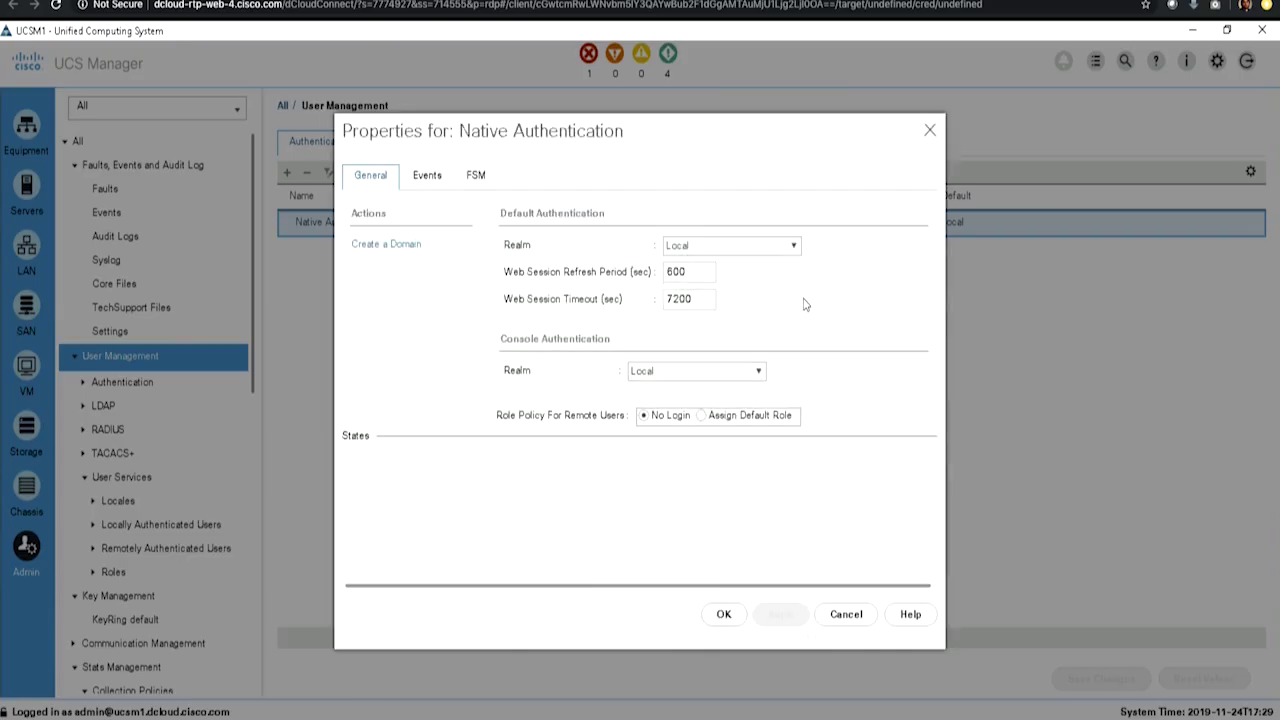
{"action": "left_click", "coordinate": [793, 247]}
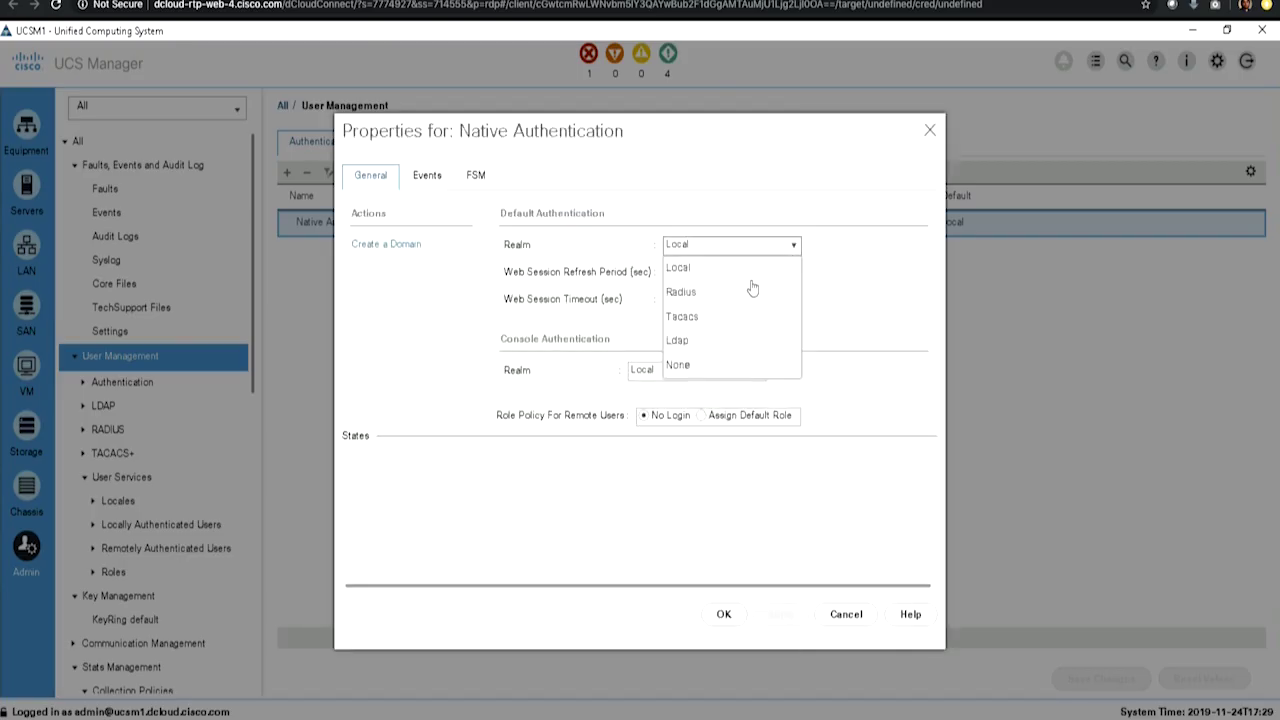
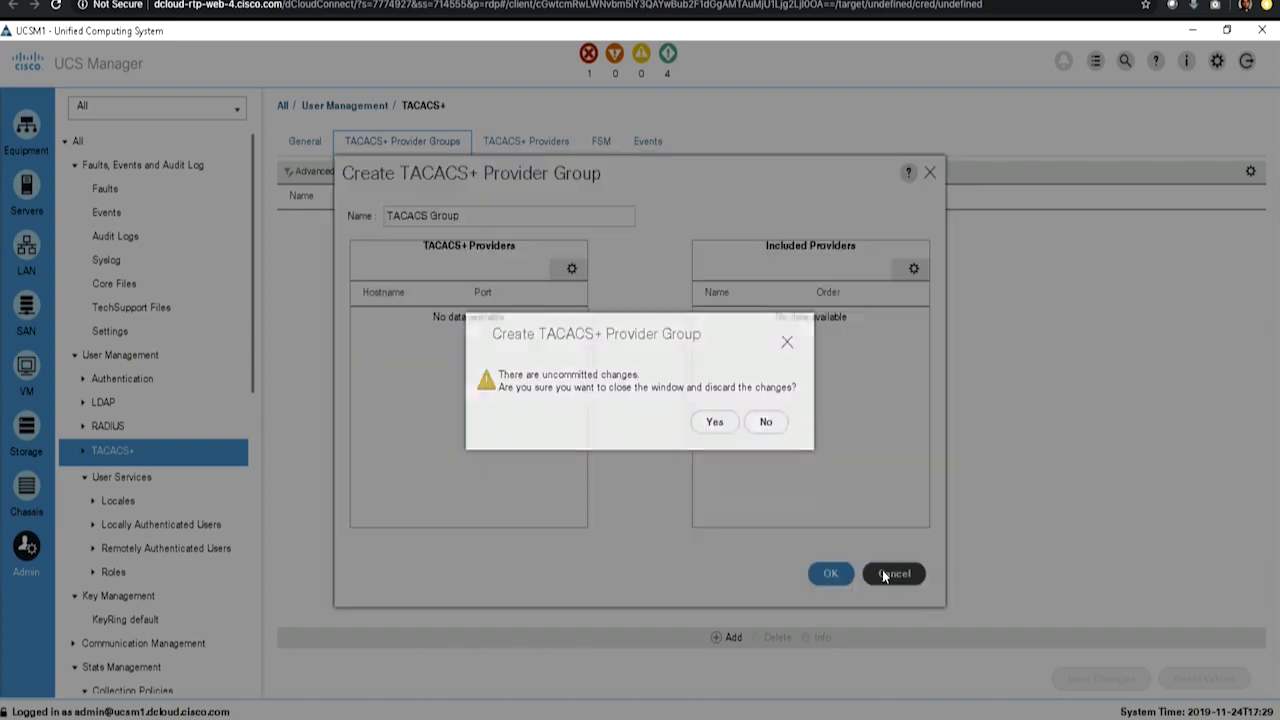
- Discard the unfinished provider group and create TACACS+ provider 172.16.31.100 with the shared key
{"action": "left_click", "coordinate": [714, 420]}
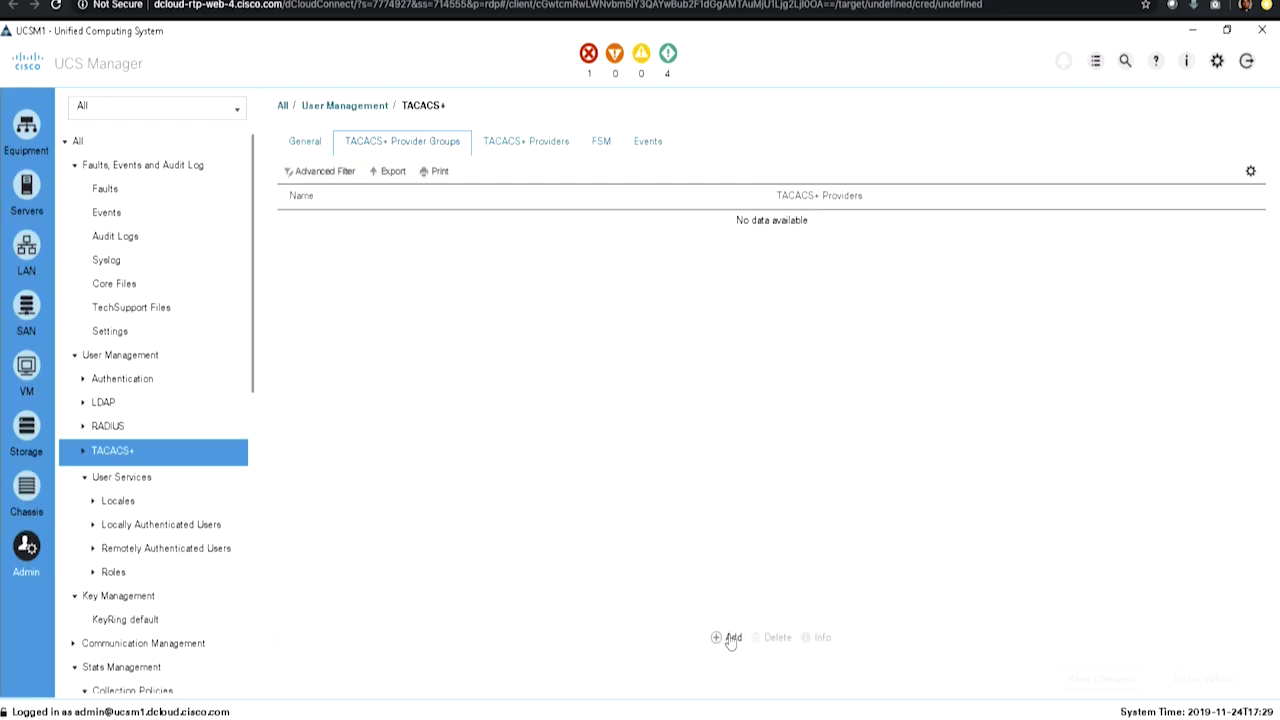
{"action": "left_click", "coordinate": [730, 637]}
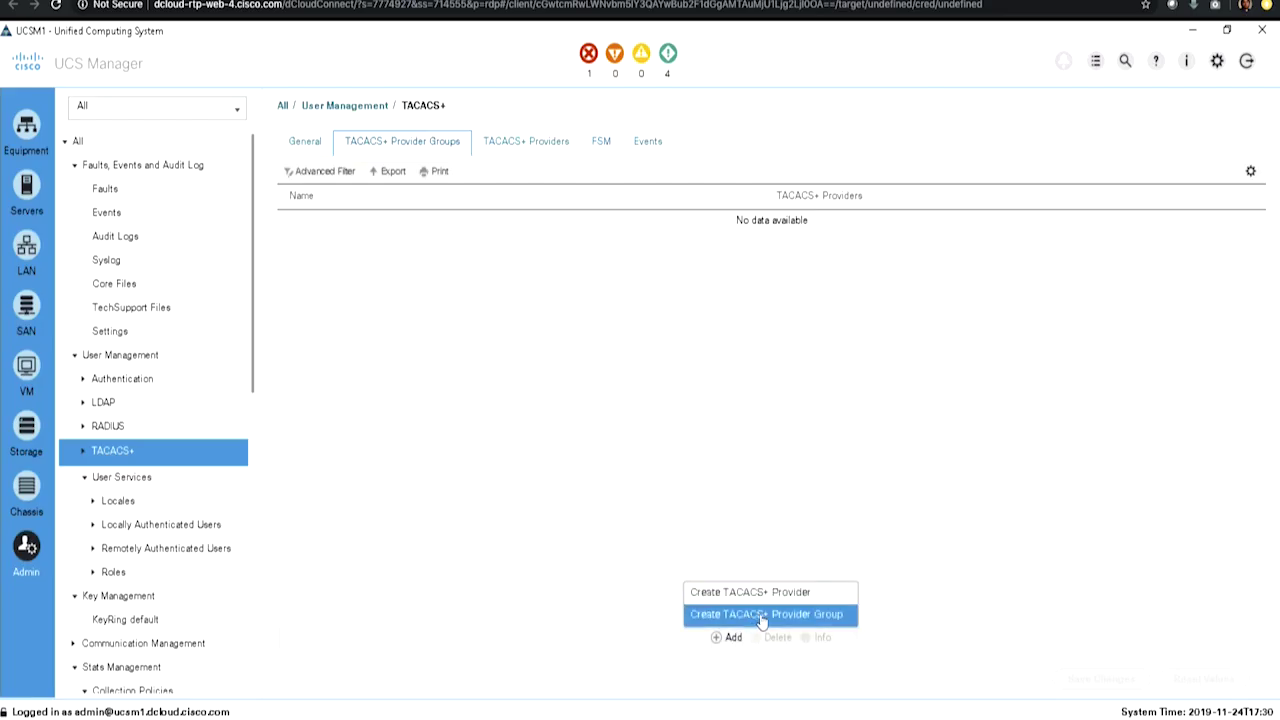
{"action": "left_click", "coordinate": [765, 592]}
{"action": "left_click", "coordinate": [586, 256]}
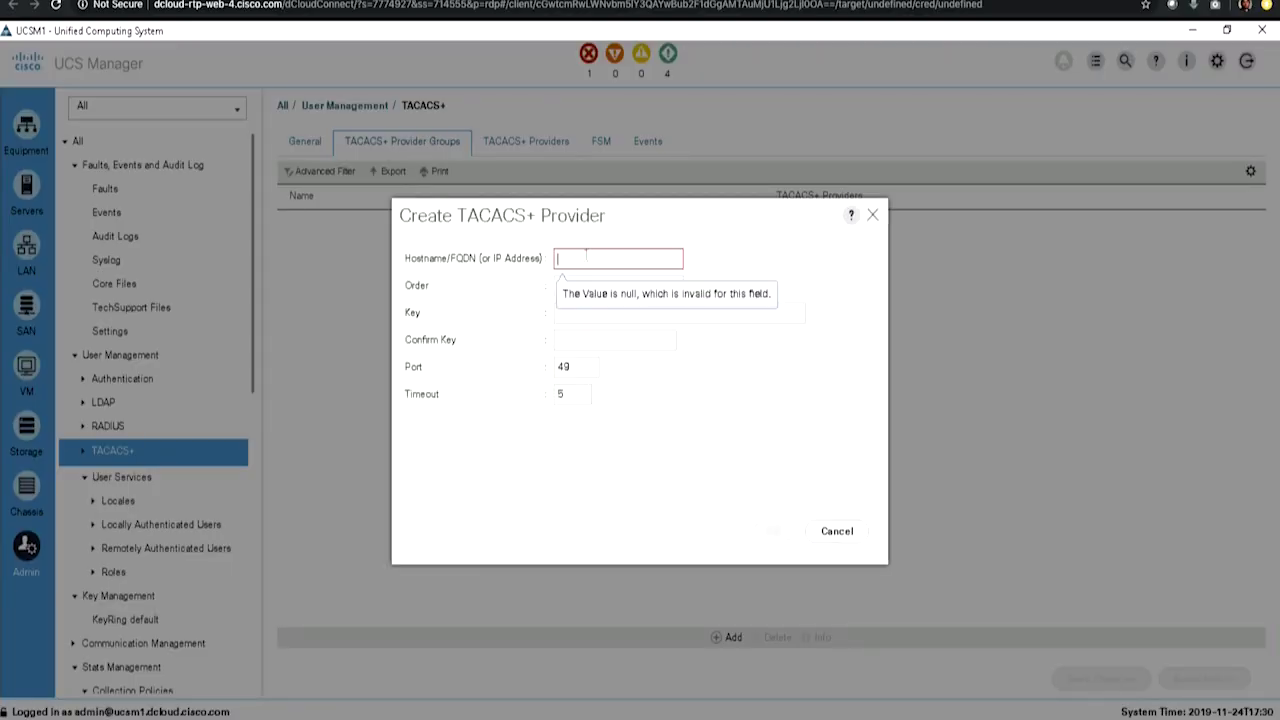
{"action": "type", "text": "172.16.31.100"}
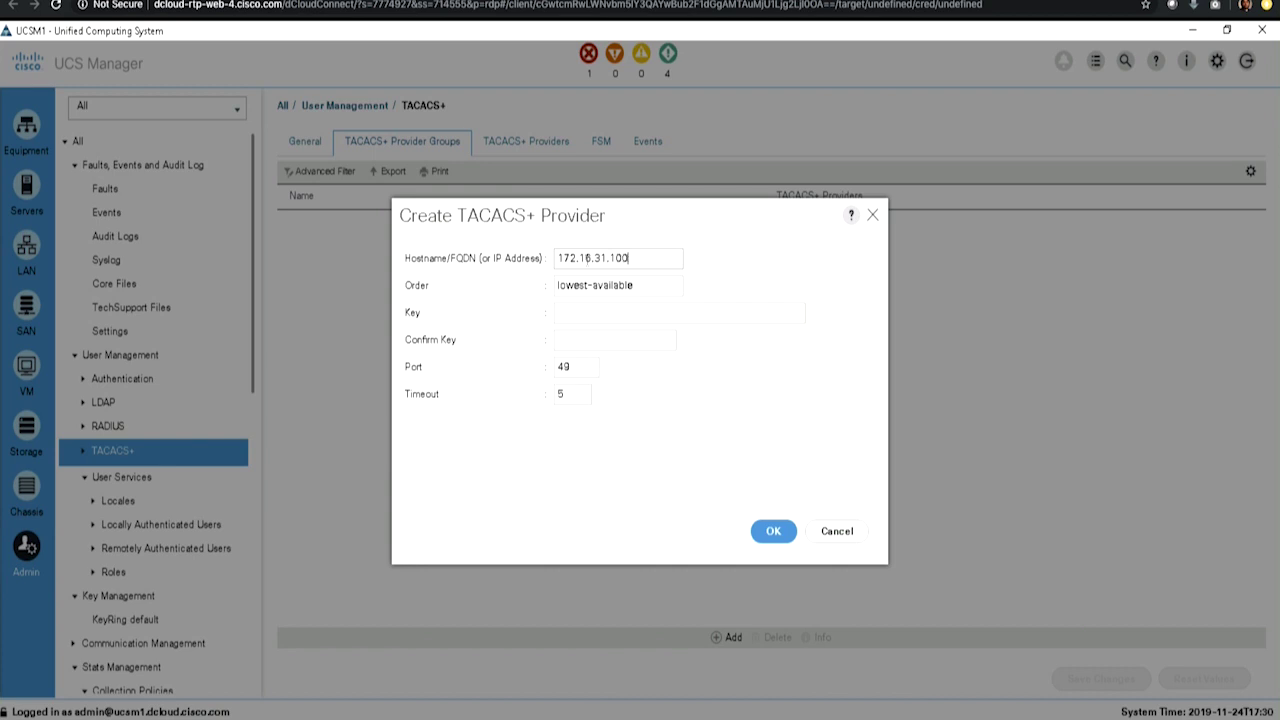
{"action": "key", "text": "Tab"}
{"action": "key", "text": "Tab"}
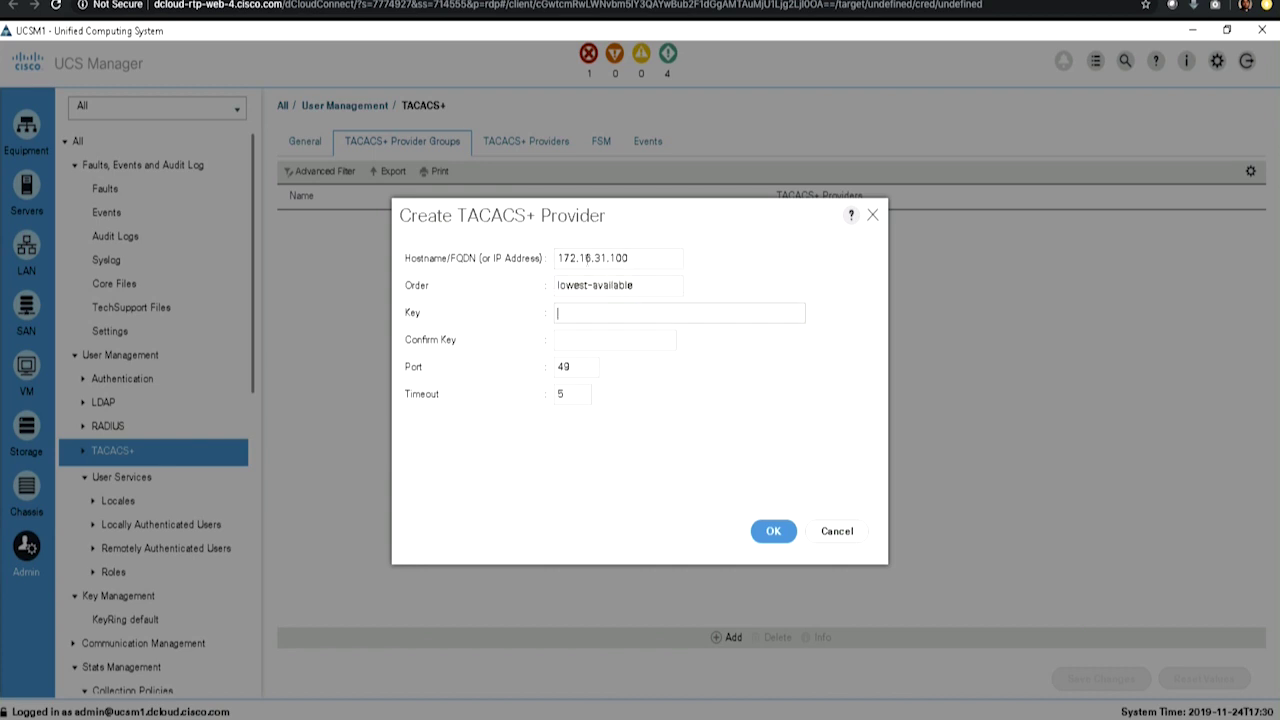
{"action": "key", "text": "Tab"}
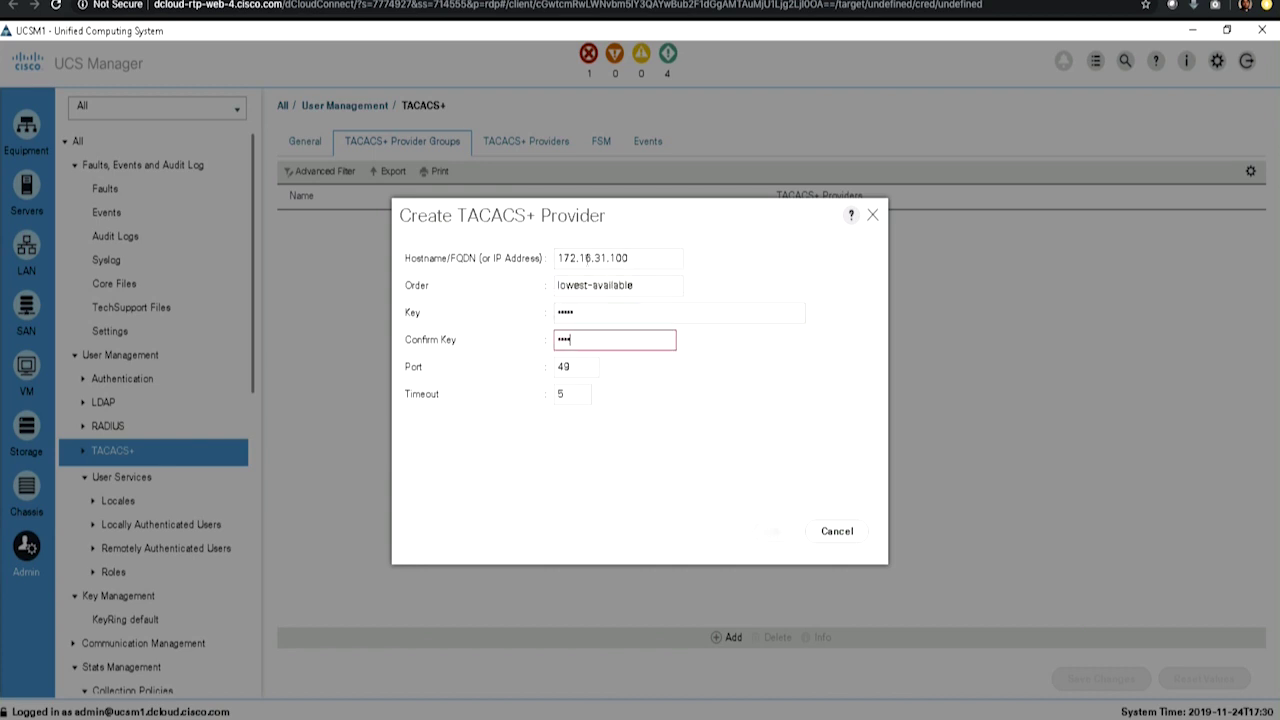
{"action": "left_click", "coordinate": [771, 531]}
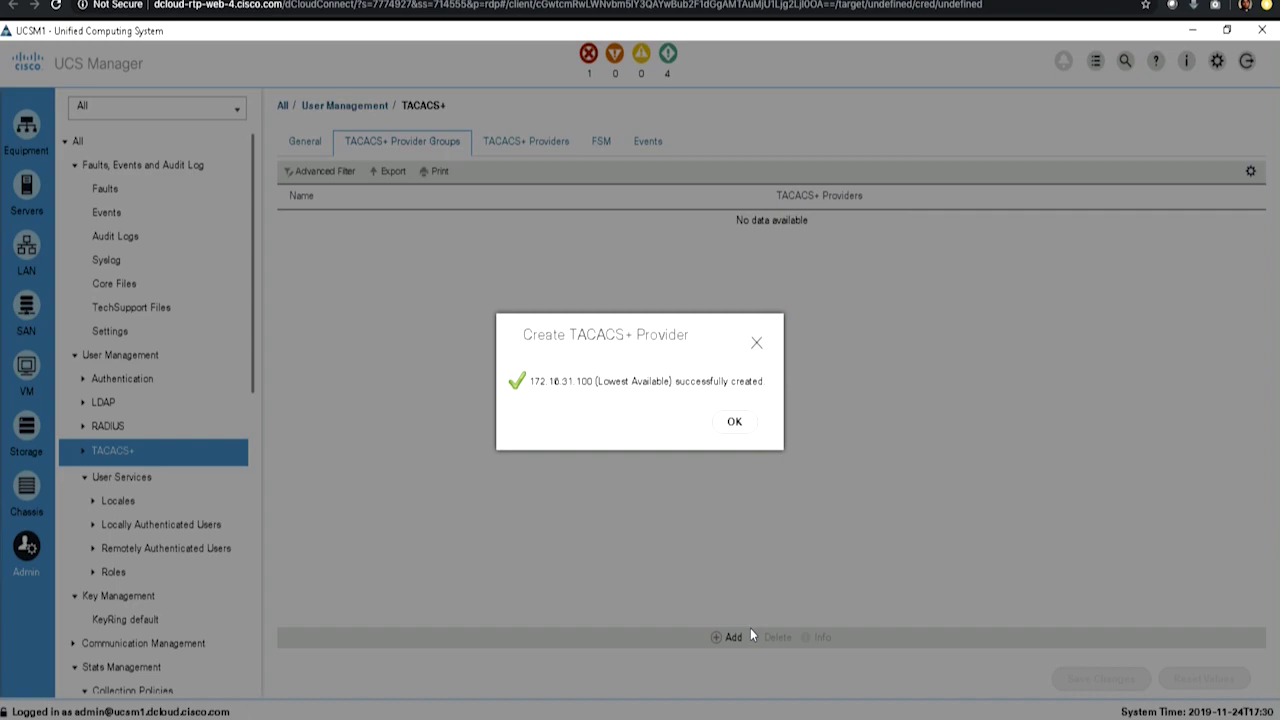
{"action": "left_click", "coordinate": [734, 421]}
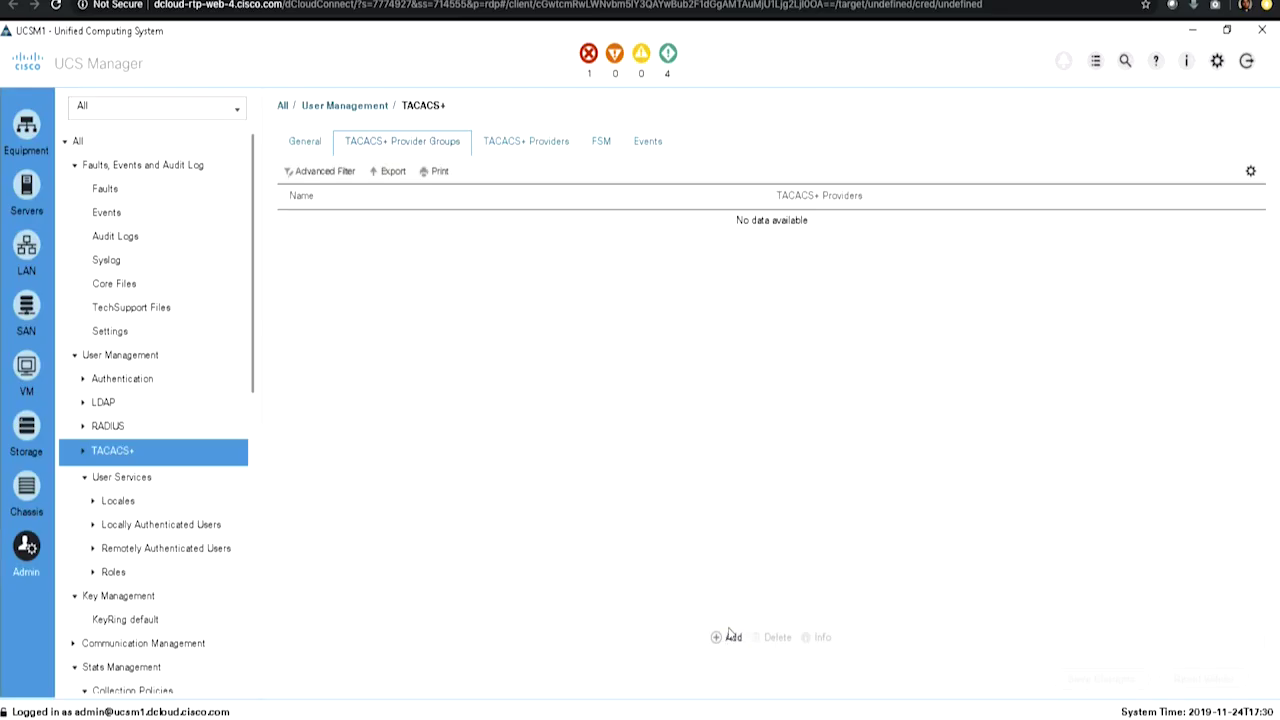
- Create a second TACACS+ provider, 172.16.31.101, with the same shared key
{"action": "left_click", "coordinate": [731, 637]}
{"action": "left_click", "coordinate": [745, 590]}
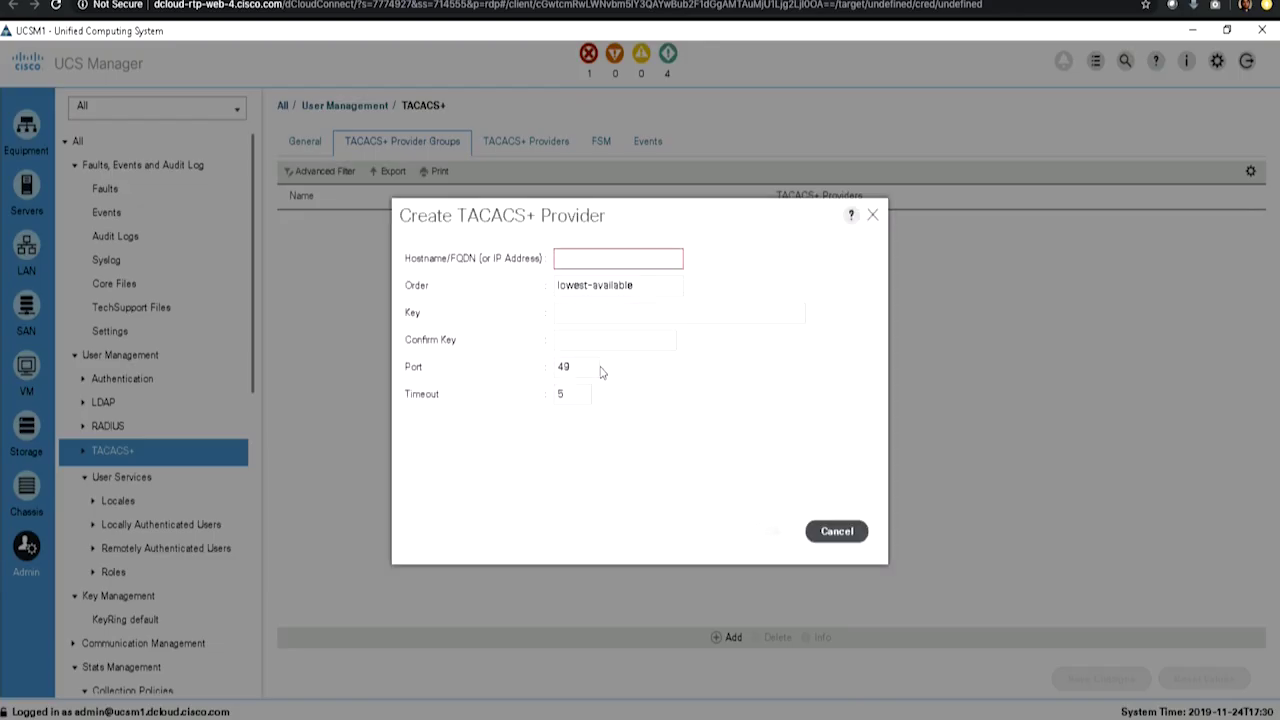
{"action": "left_click", "coordinate": [581, 259]}
{"action": "type", "text": "172.16.31.101"}
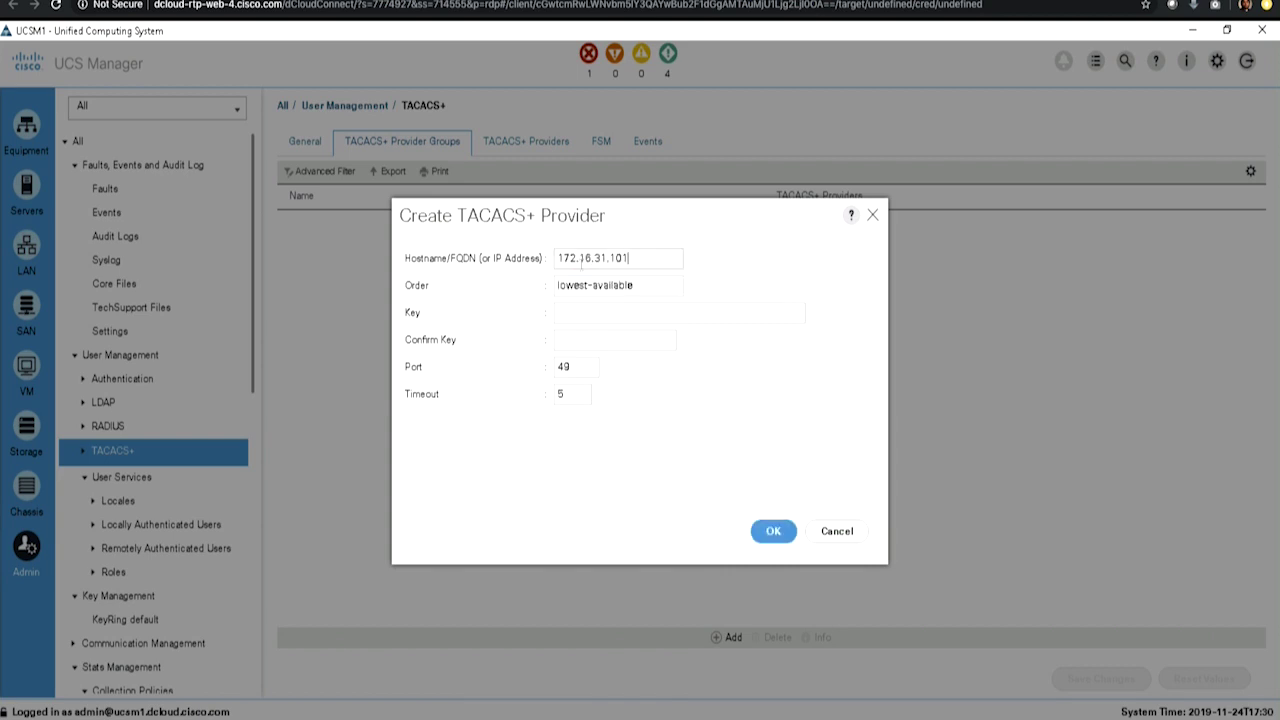
{"action": "key", "text": "Tab"}
{"action": "key", "text": "Tab"}
{"action": "key", "text": "Tab"}
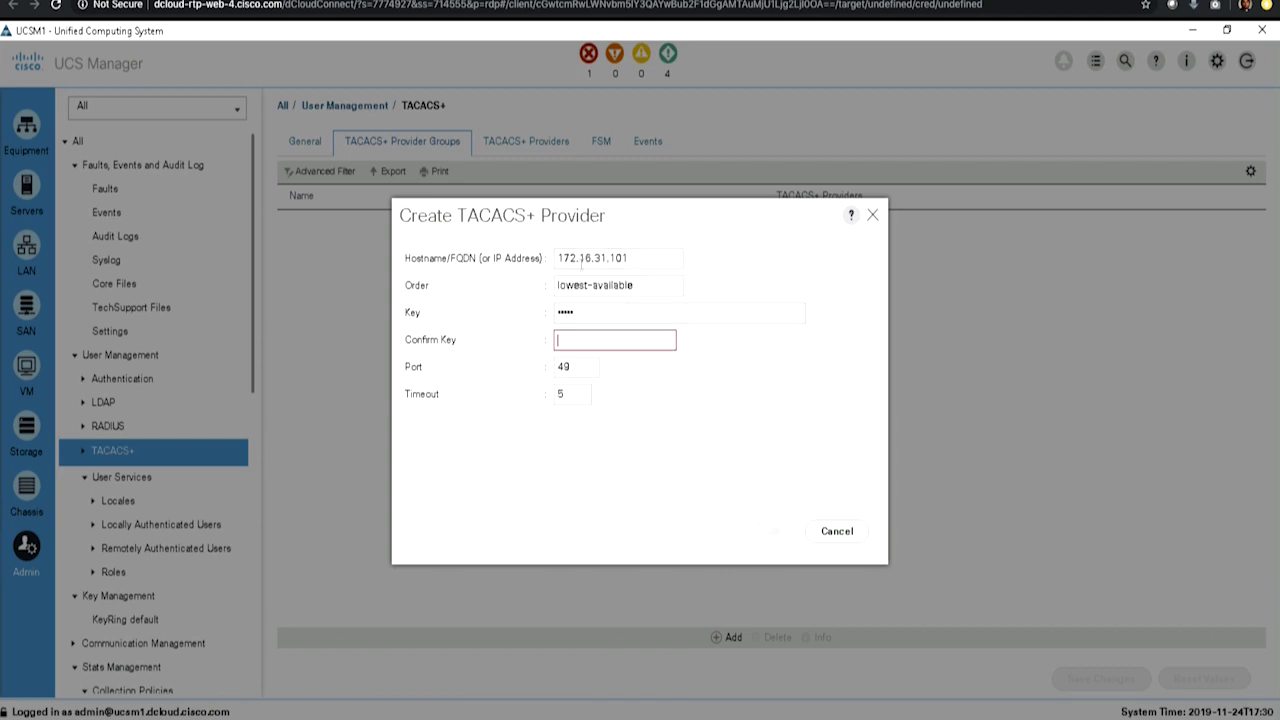
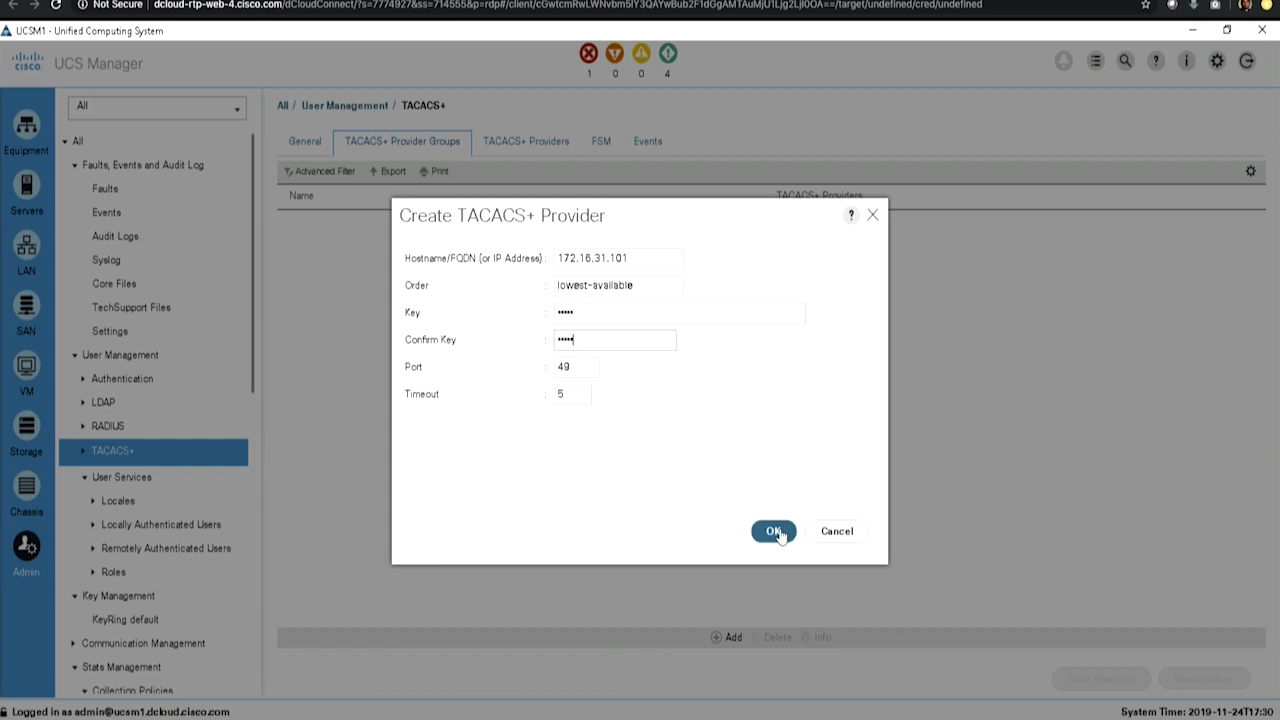
{"action": "left_click", "coordinate": [775, 531]}
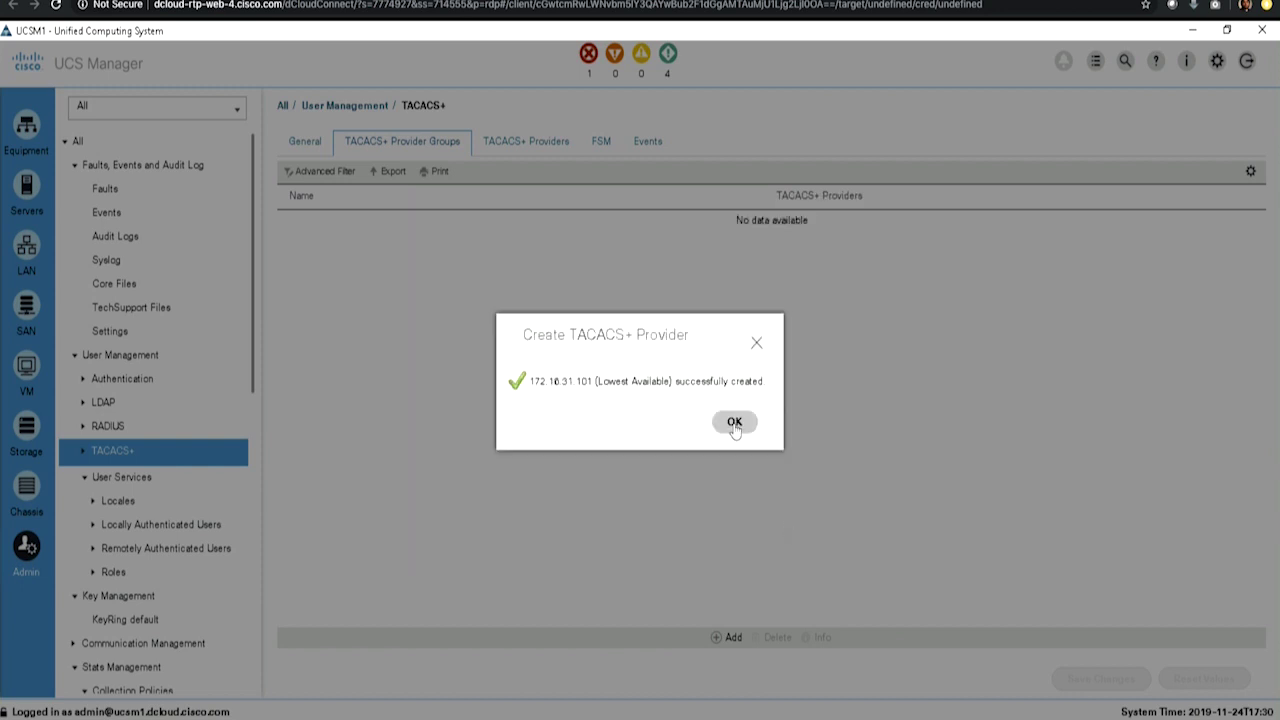
{"action": "left_click", "coordinate": [734, 423]}
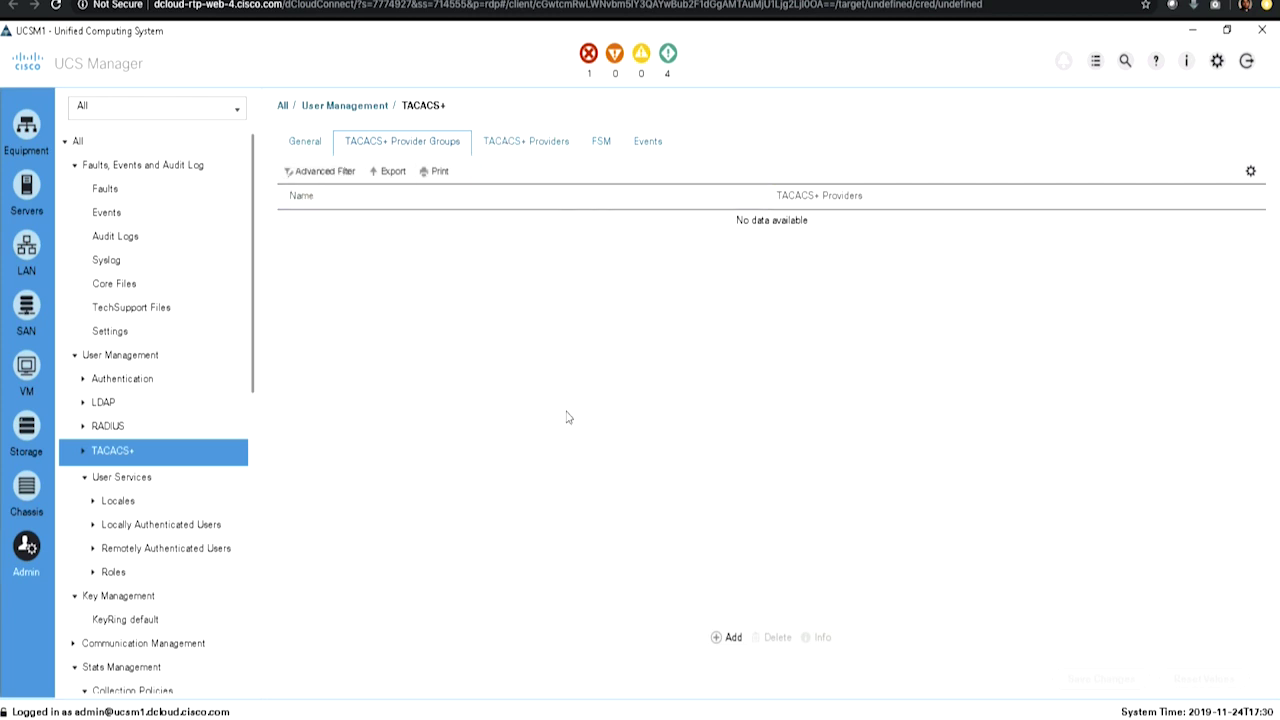
- Review the provider list, then start a new provider group containing 172.16.31.100
{"action": "left_click", "coordinate": [520, 155]}
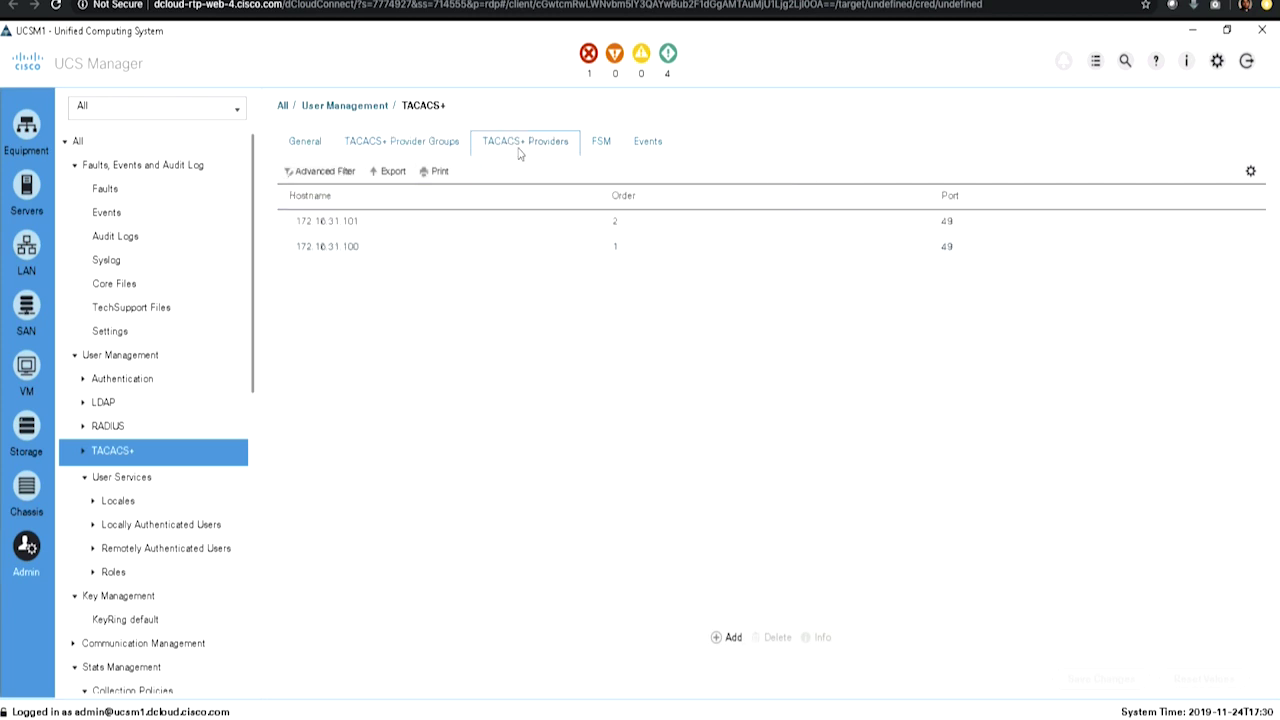
{"action": "left_click", "coordinate": [416, 143]}
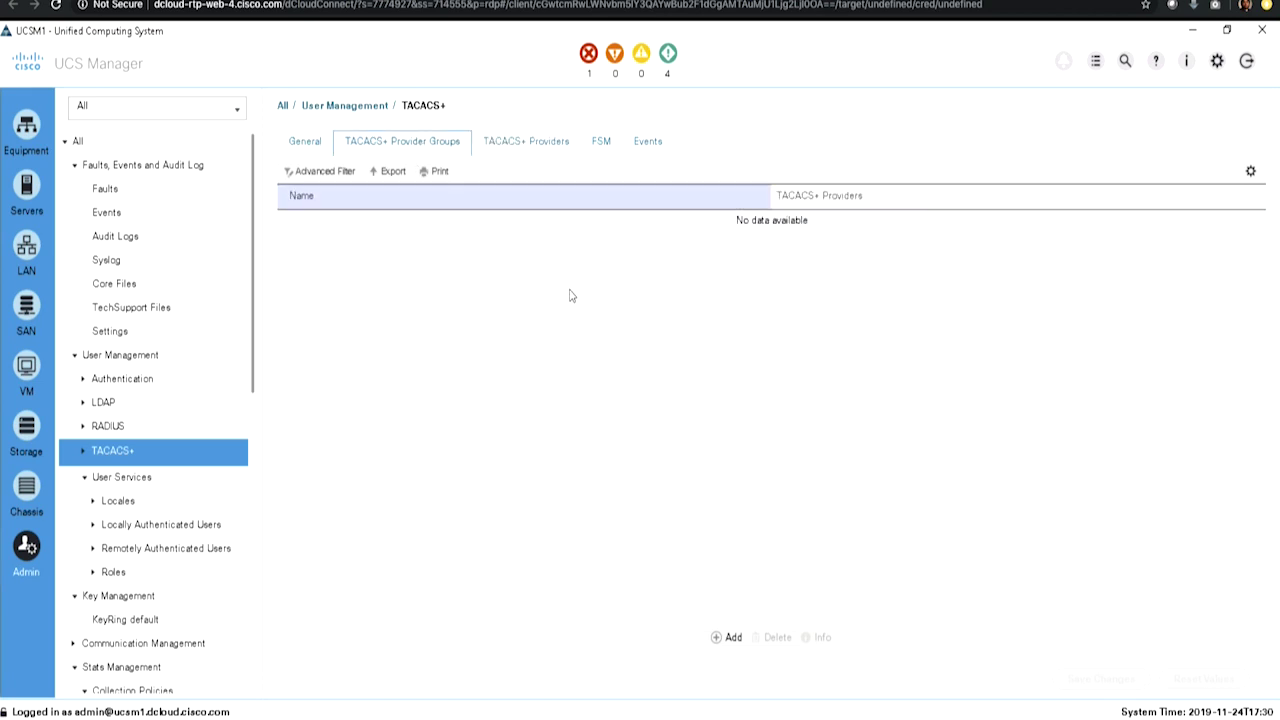
{"action": "left_click", "coordinate": [729, 639]}
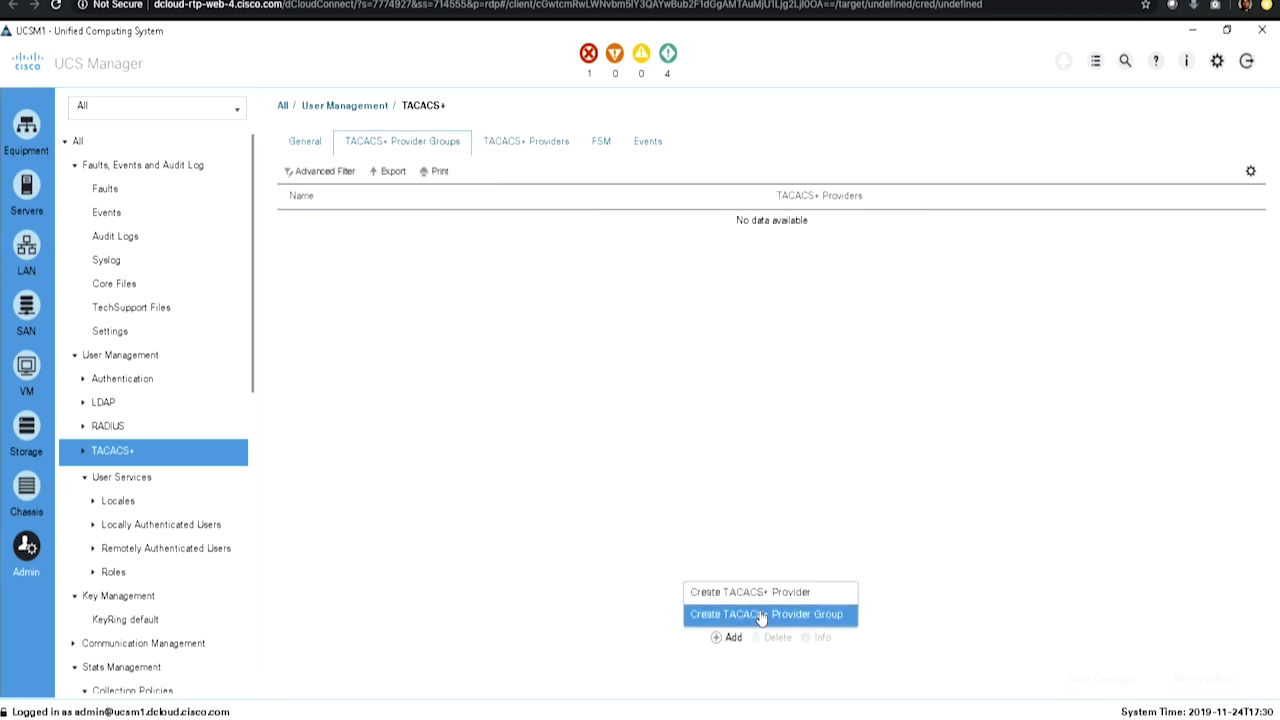
{"action": "left_click", "coordinate": [762, 614]}
{"action": "left_click", "coordinate": [423, 322]}
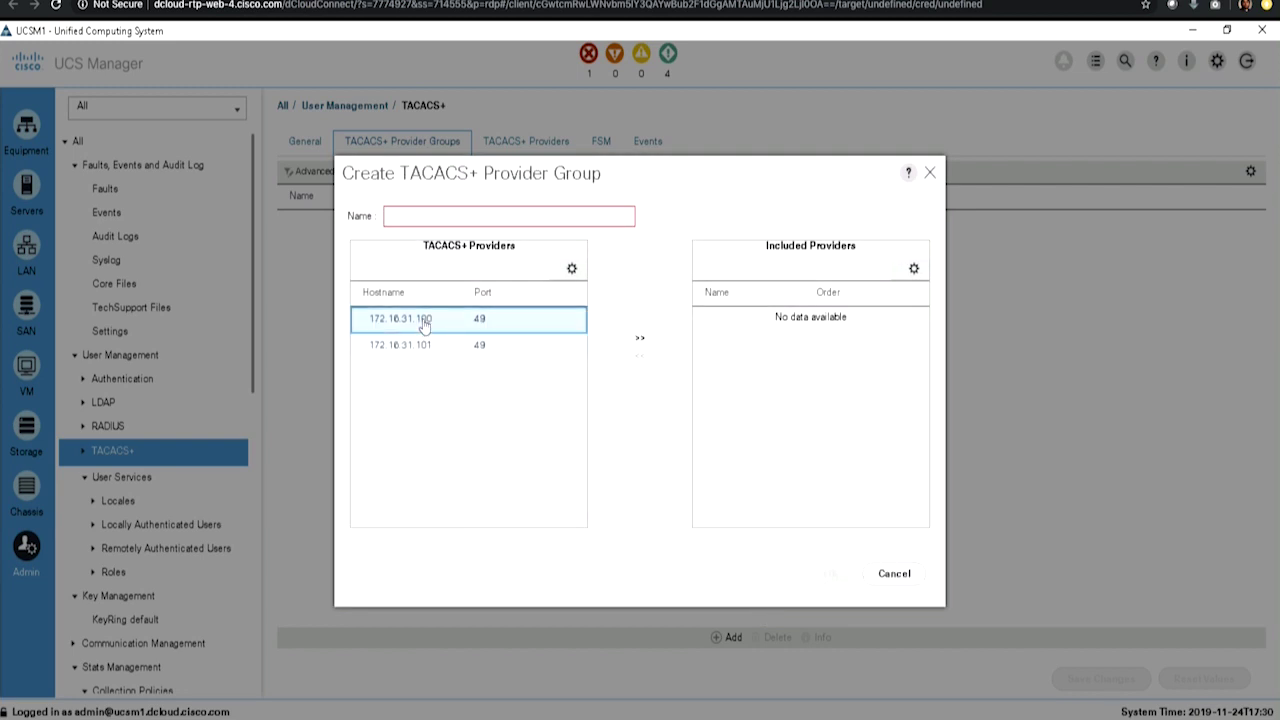
{"action": "left_click", "coordinate": [640, 340]}
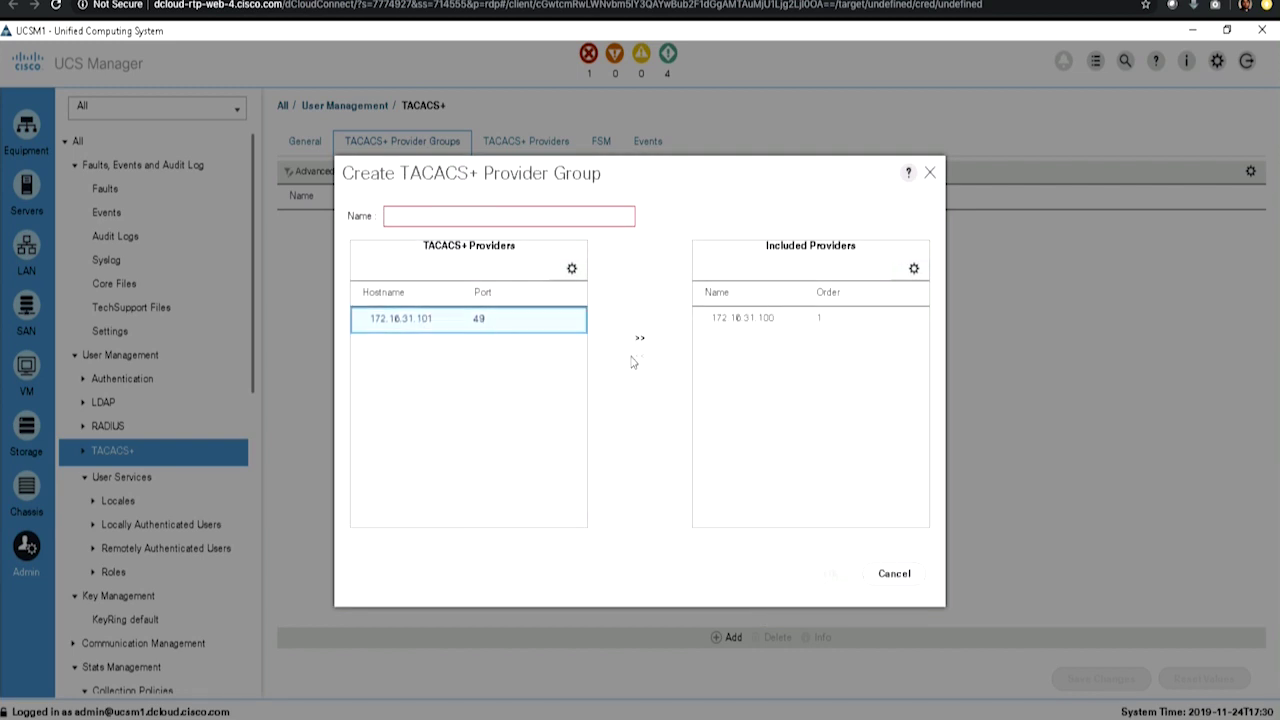
- Add 172.16.31.101 as second provider, name the group TacacsGroup1, and create it
{"action": "left_click", "coordinate": [640, 339]}
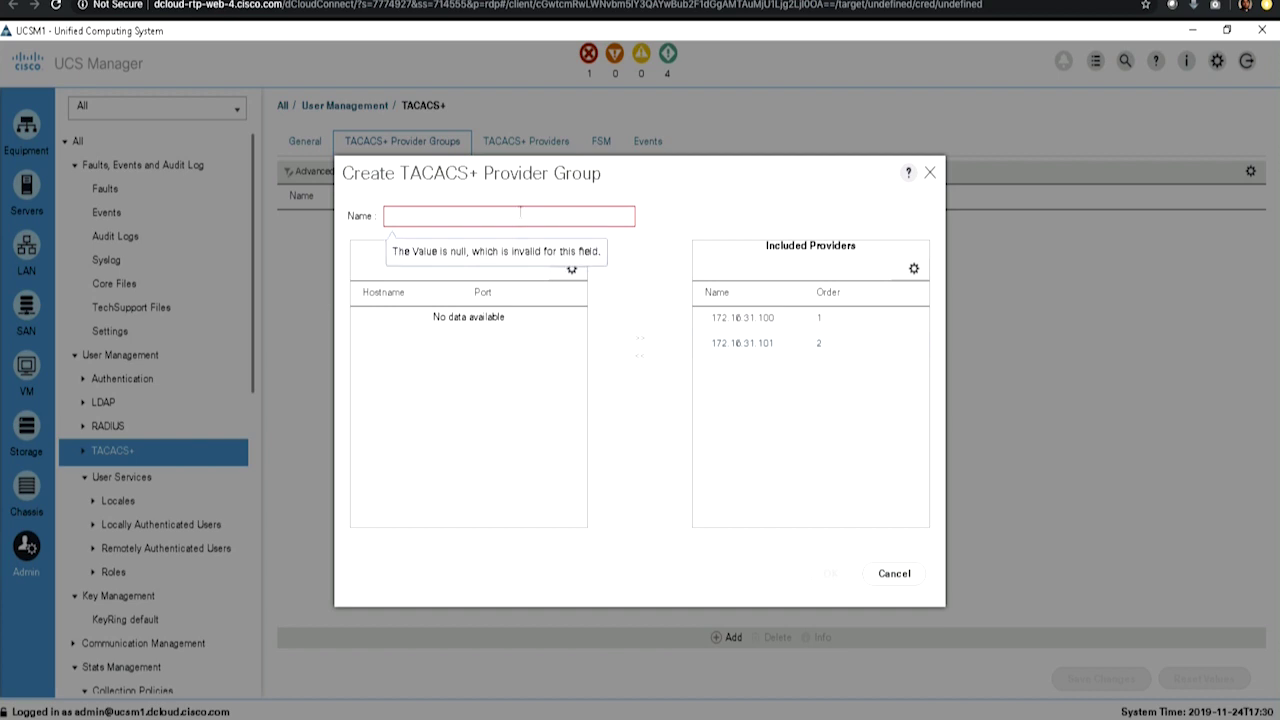
{"action": "type", "text": "Group1"}
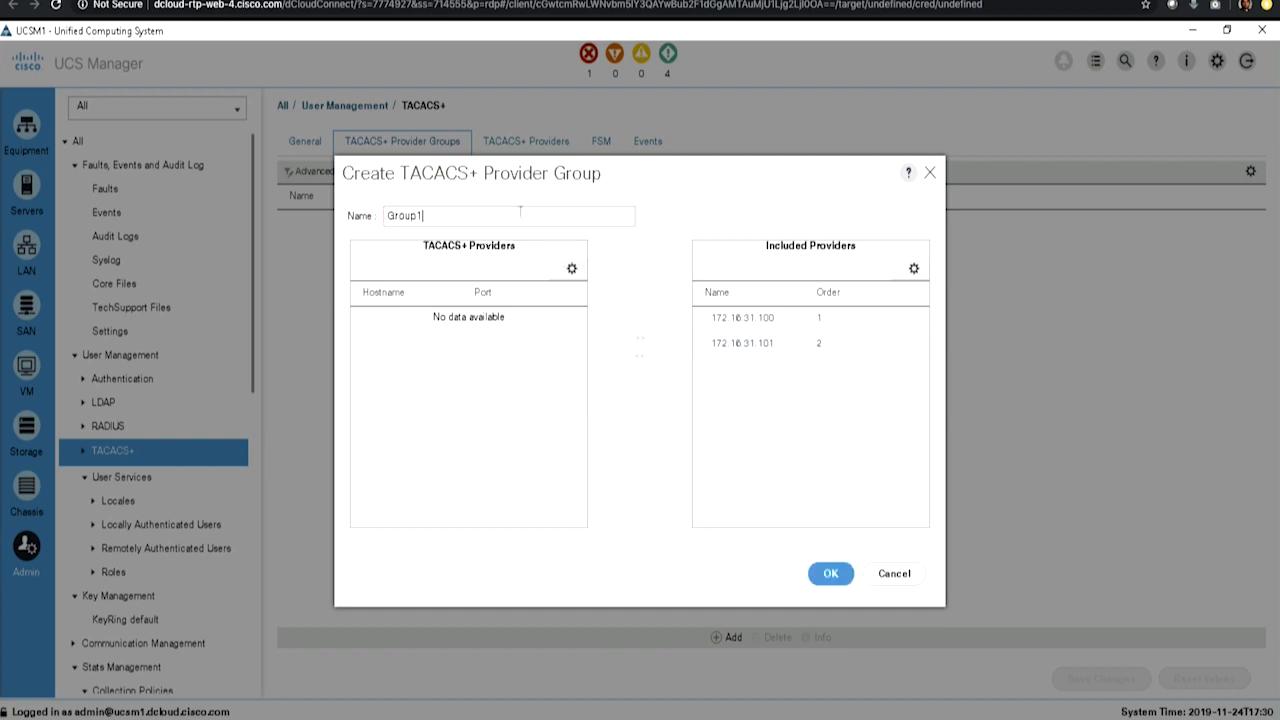
{"action": "key", "text": "ctrl+a"}
{"action": "type", "text": "T"}
{"action": "left_click", "coordinate": [831, 572]}
{"action": "left_click", "coordinate": [717, 421]}
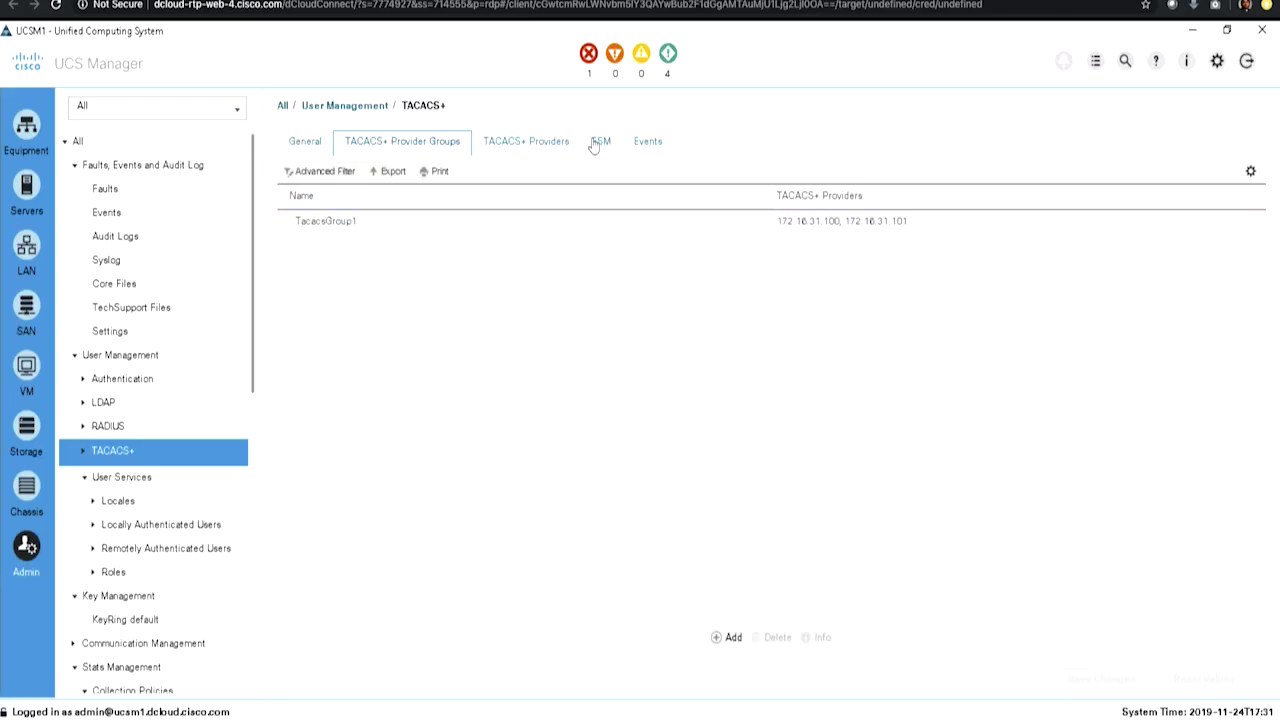
- Check the TACACS+ general settings and update status, then go to the authentication domains list
{"action": "left_click", "coordinate": [302, 145]}
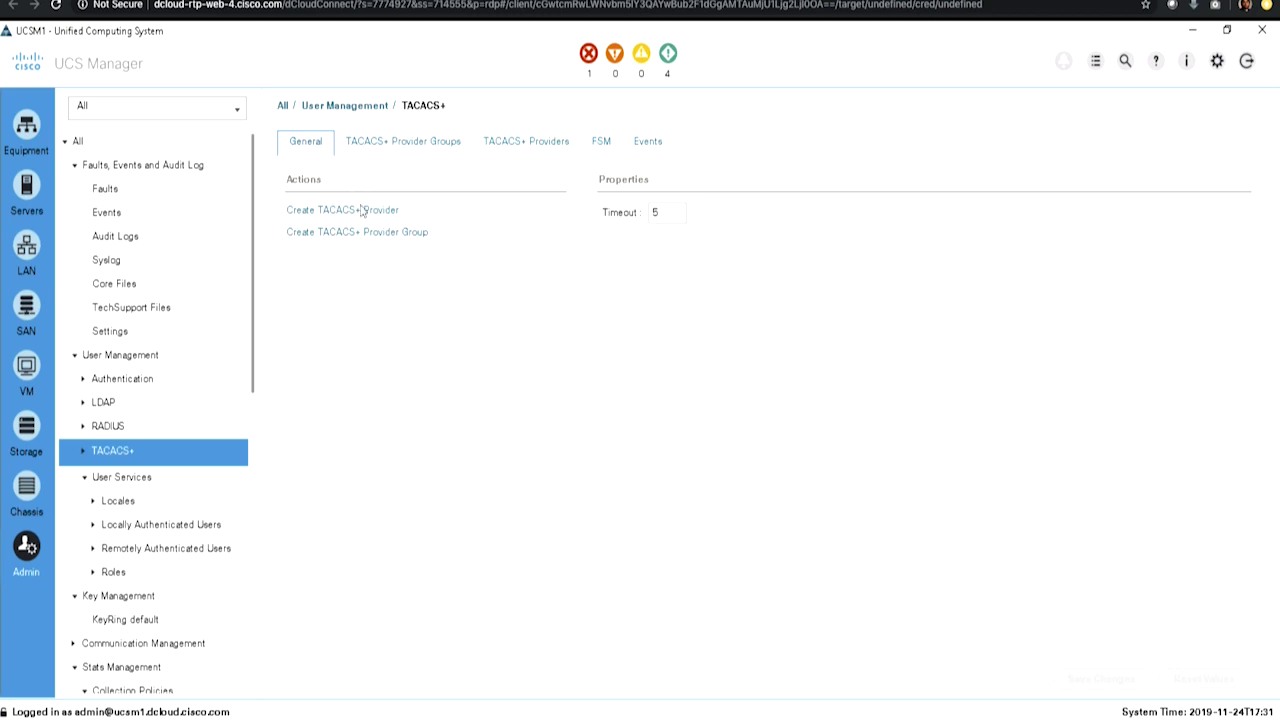
{"action": "left_click", "coordinate": [600, 145]}
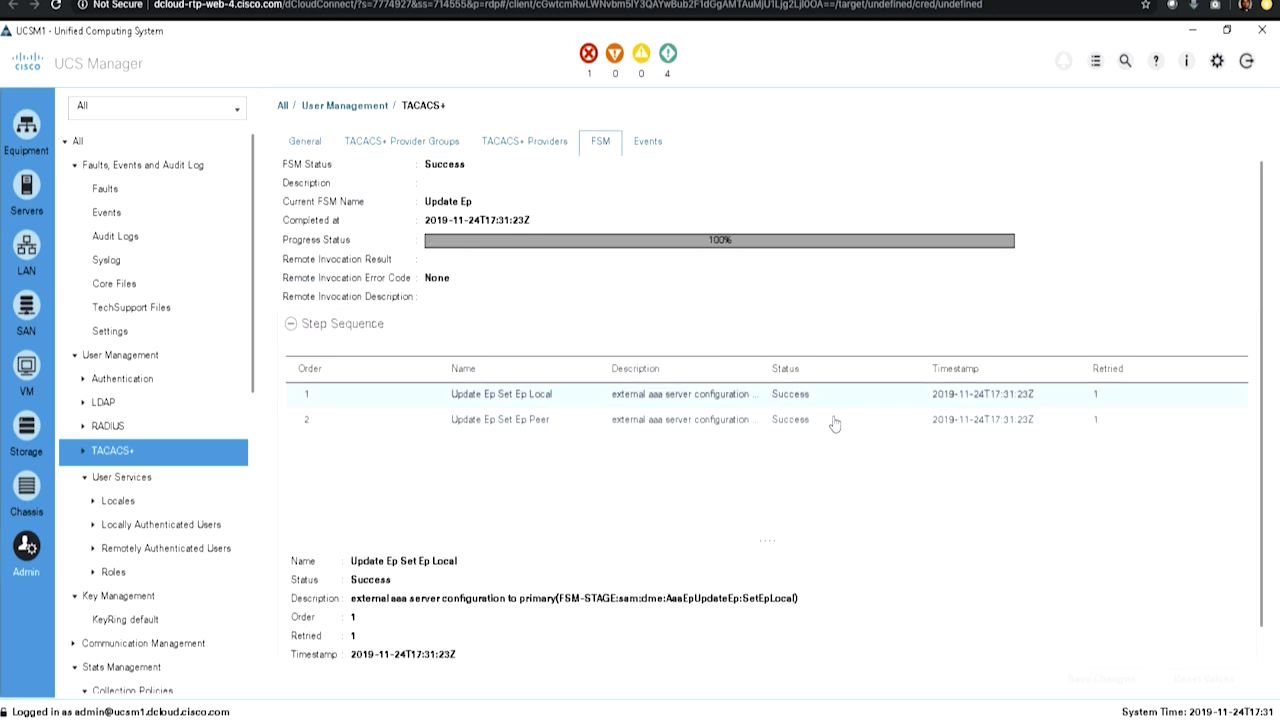
{"action": "left_click", "coordinate": [344, 106]}
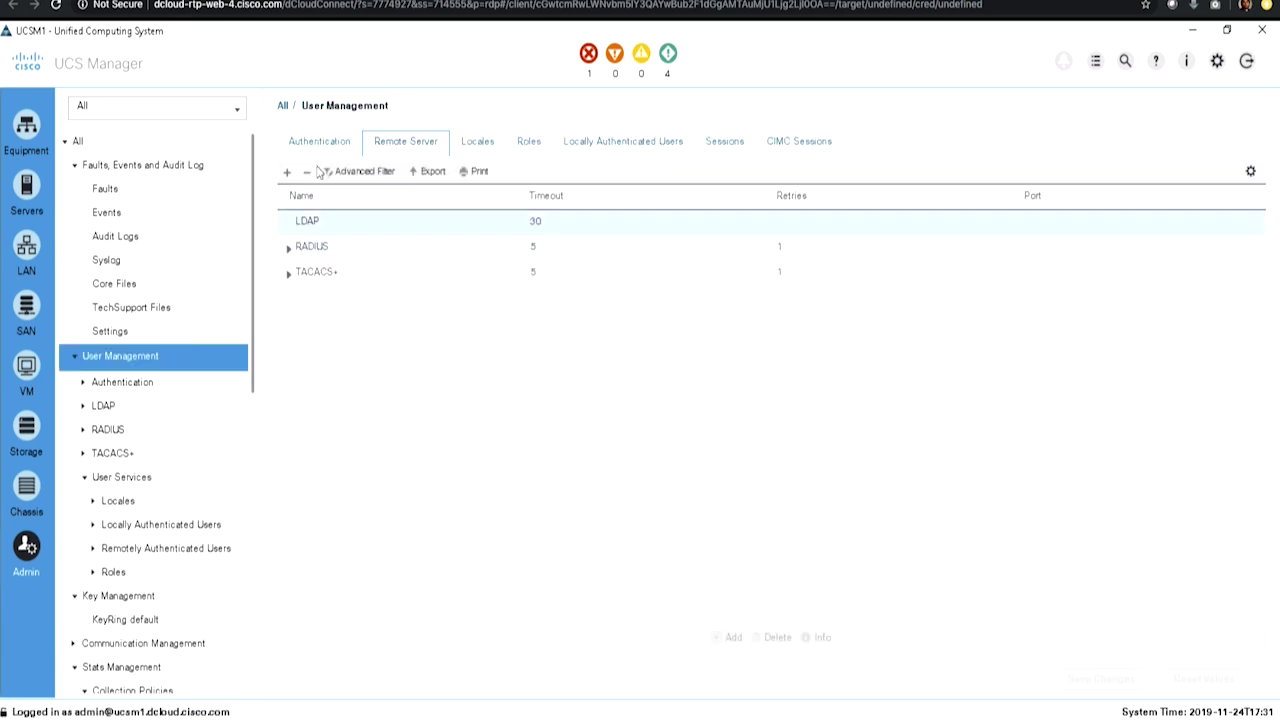
{"action": "left_click", "coordinate": [316, 145]}
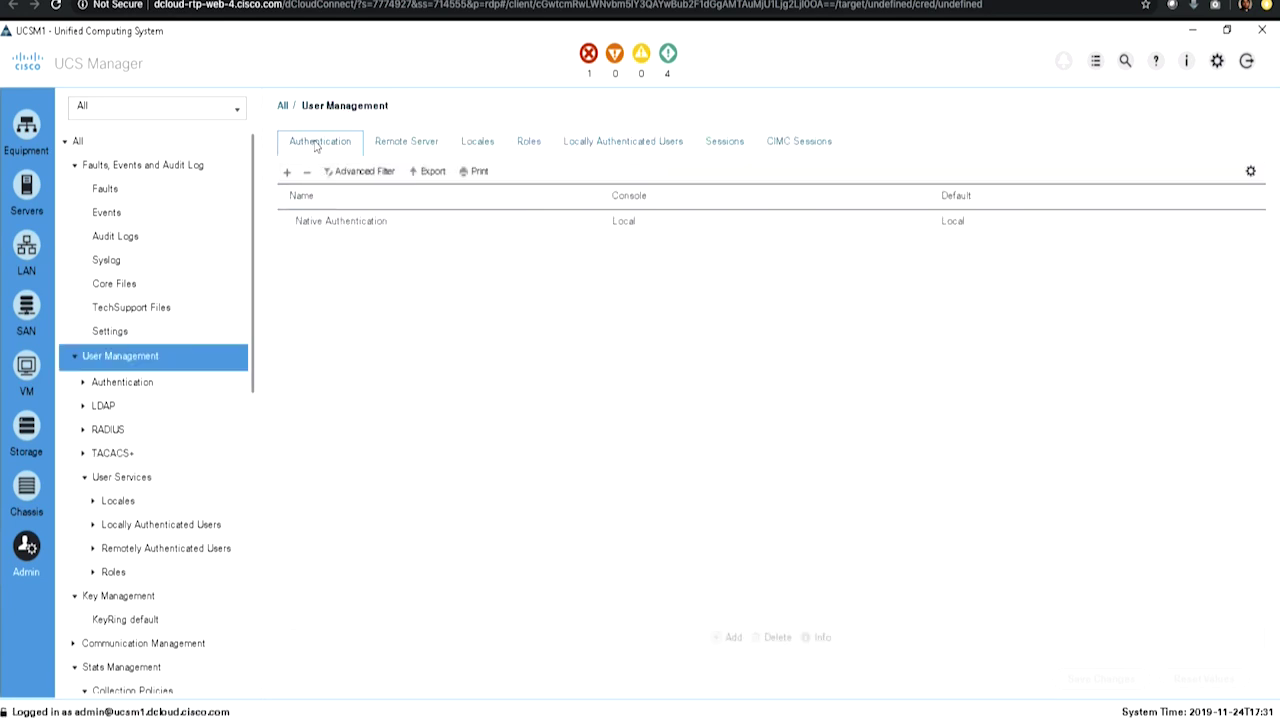
- Set Native Authentication's default realm to Tacacs with provider group TacacsGroup1, two-factor off
{"action": "double_click", "coordinate": [350, 233]}
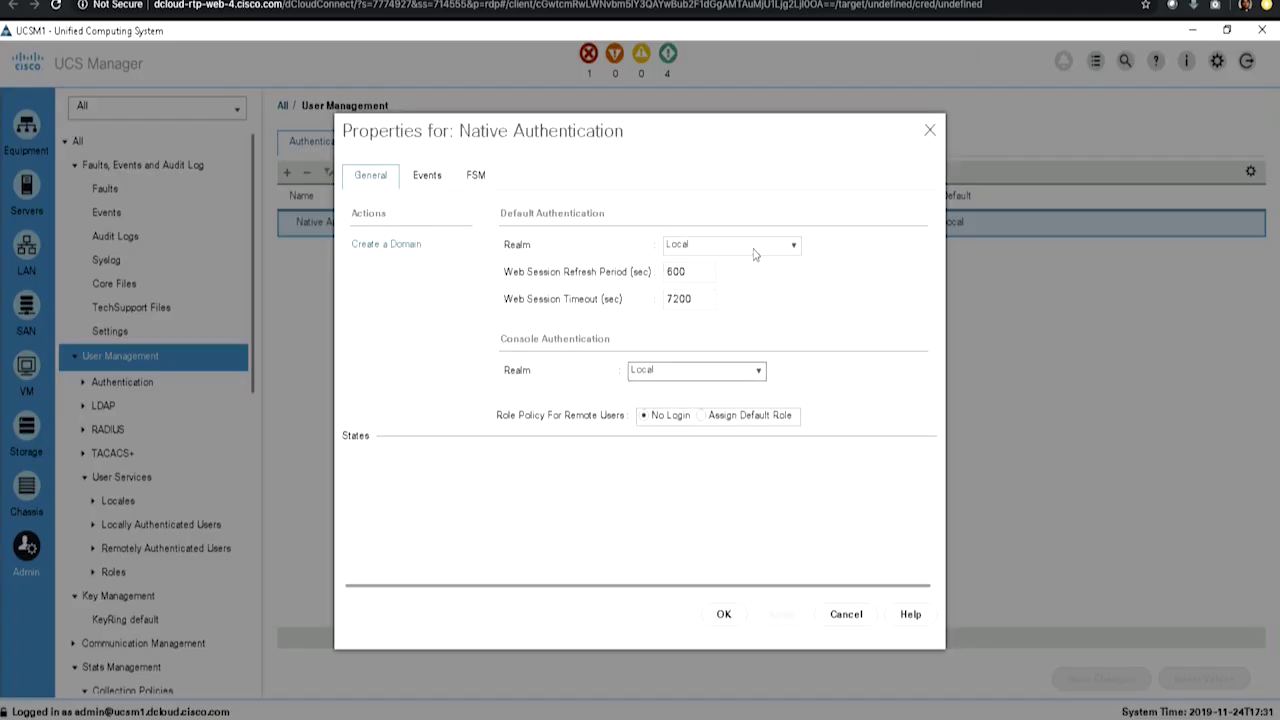
{"action": "left_click", "coordinate": [794, 248]}
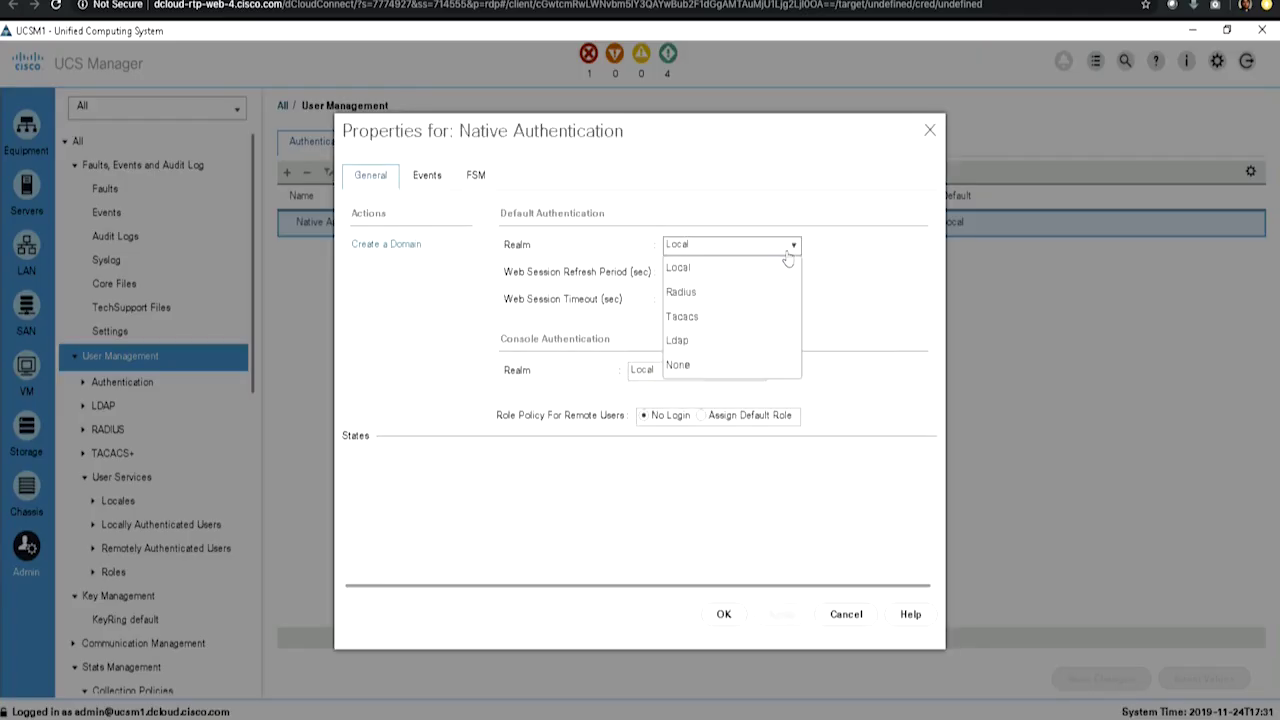
{"action": "left_click", "coordinate": [692, 322]}
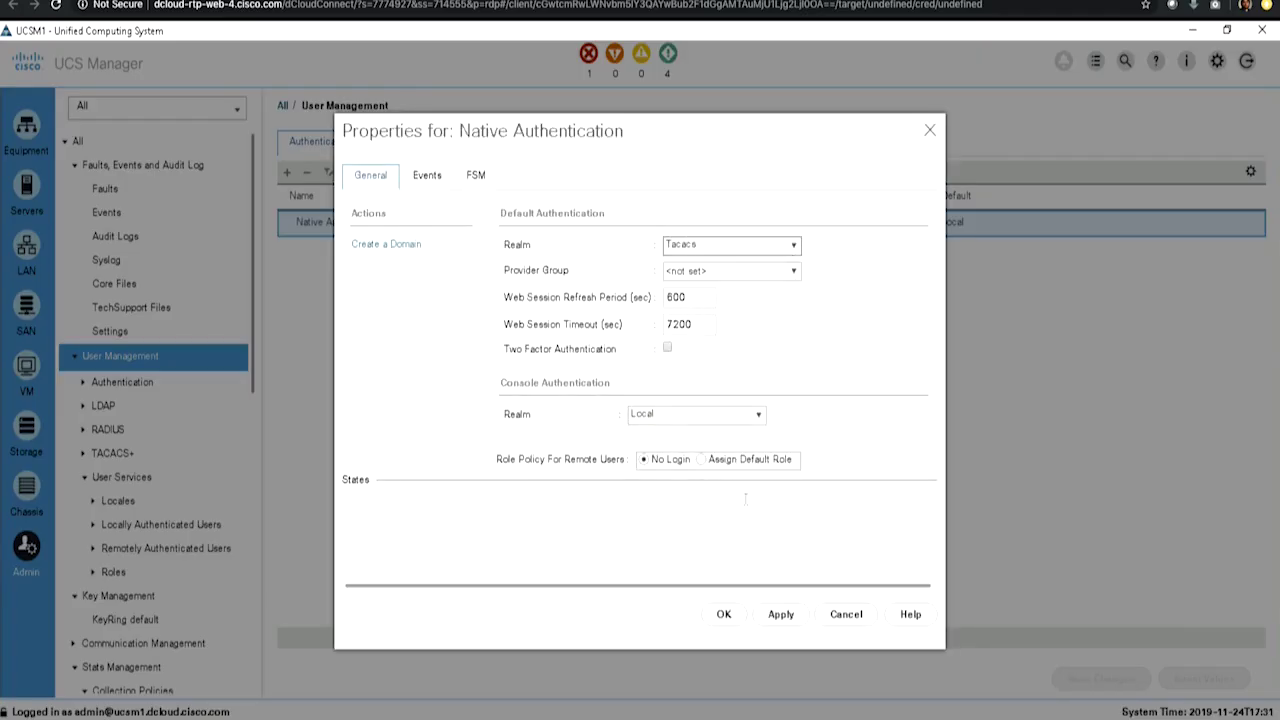
{"action": "left_click", "coordinate": [795, 274]}
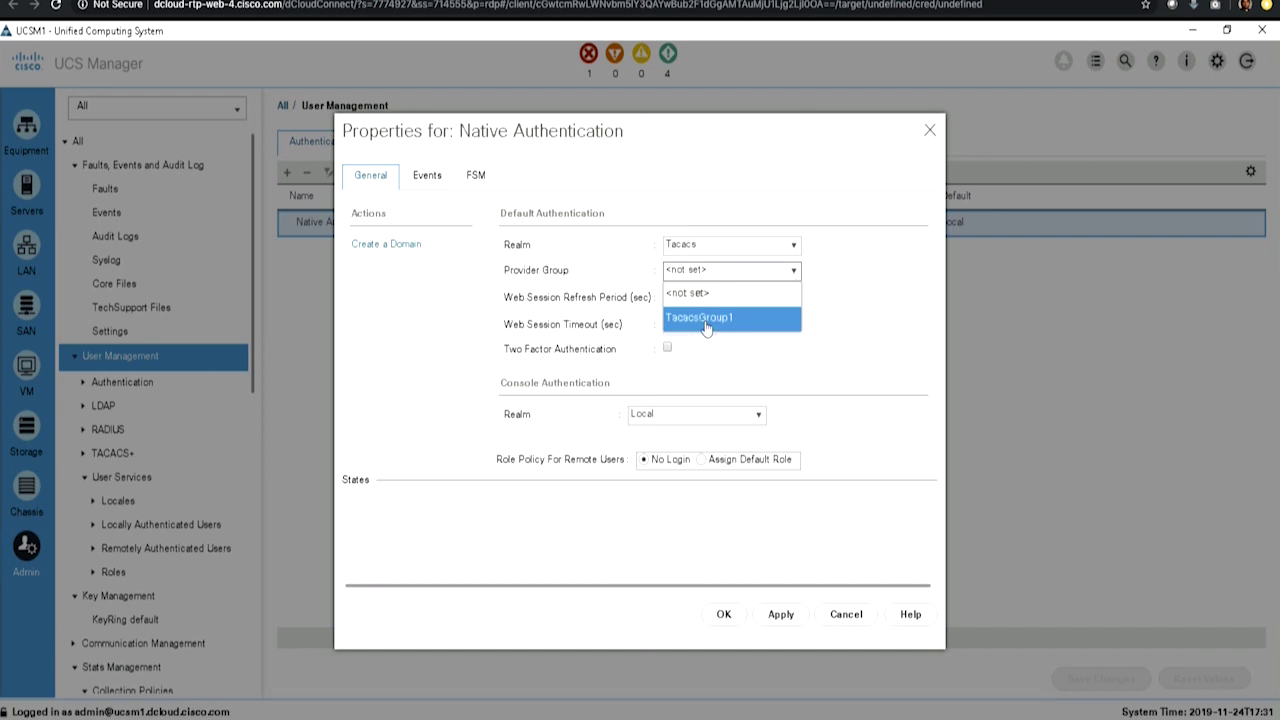
{"action": "left_click", "coordinate": [717, 322]}
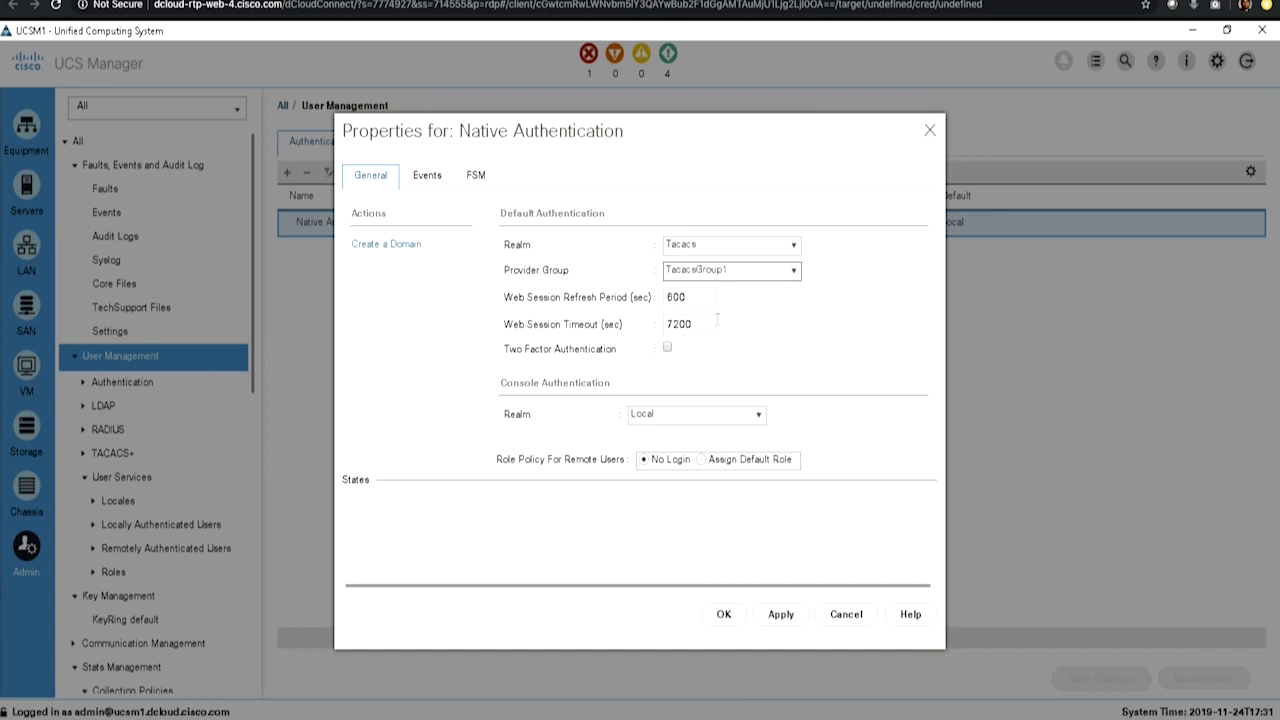
{"action": "left_click", "coordinate": [667, 348]}
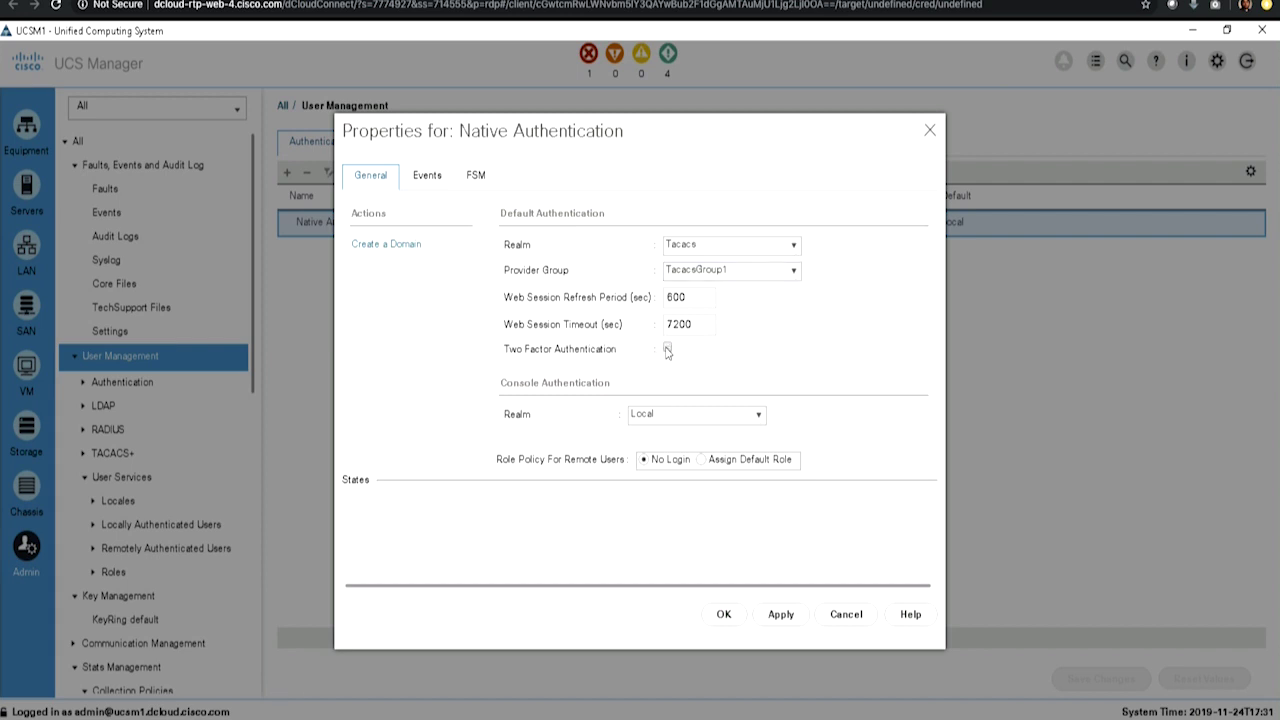
{"action": "left_click", "coordinate": [667, 348]}
- Set console authentication to Tacacs with TacacsGroup1, assign remote users the default role, and apply
{"action": "left_click", "coordinate": [757, 418]}
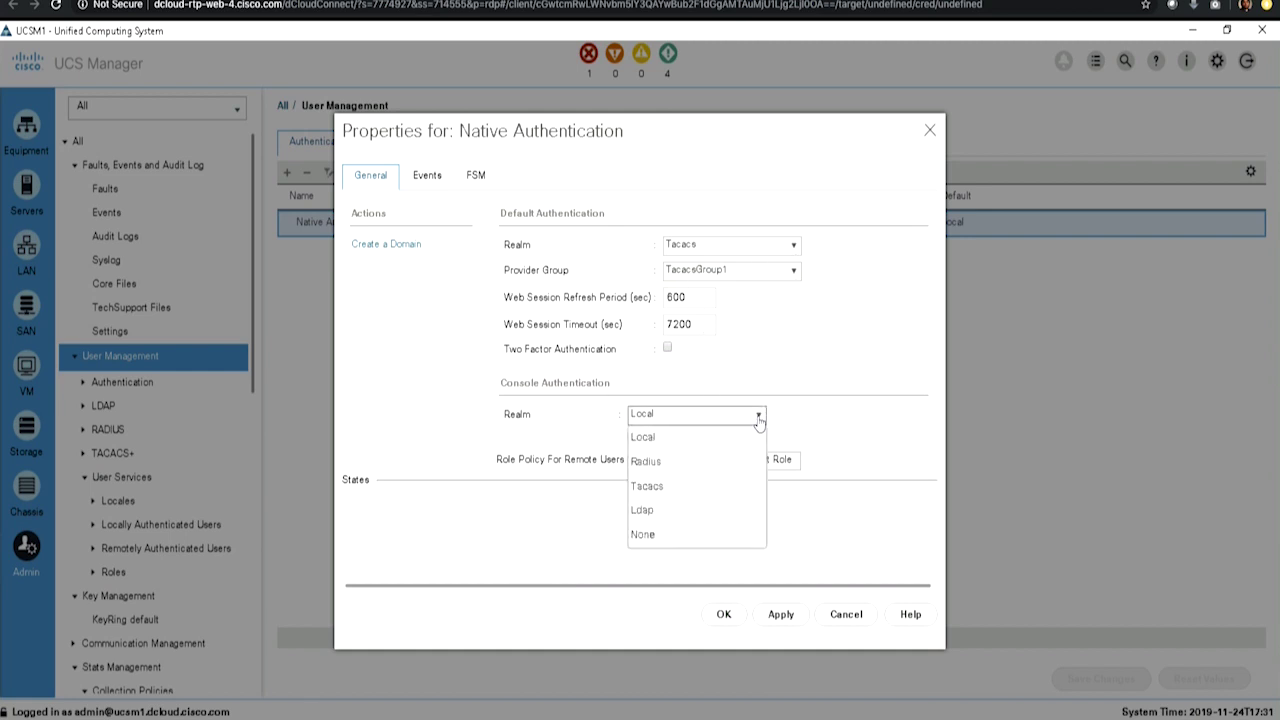
{"action": "left_click", "coordinate": [667, 487]}
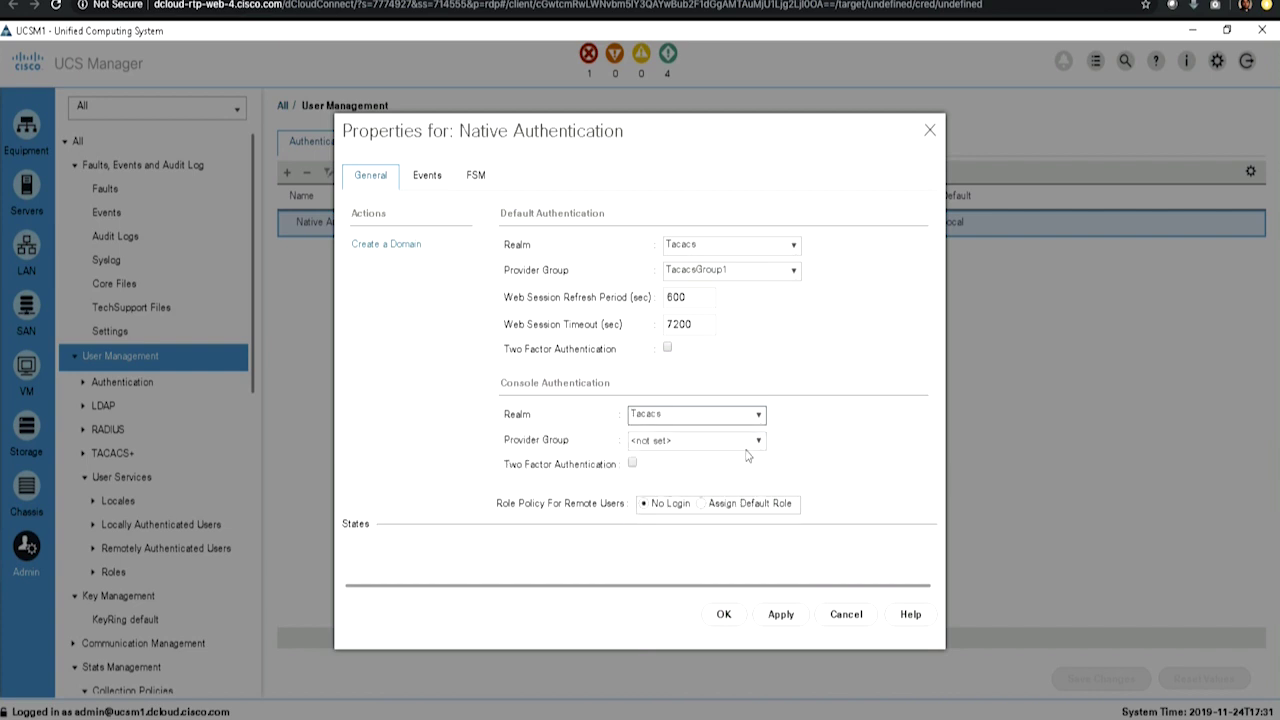
{"action": "left_click", "coordinate": [758, 441]}
{"action": "left_click", "coordinate": [689, 489]}
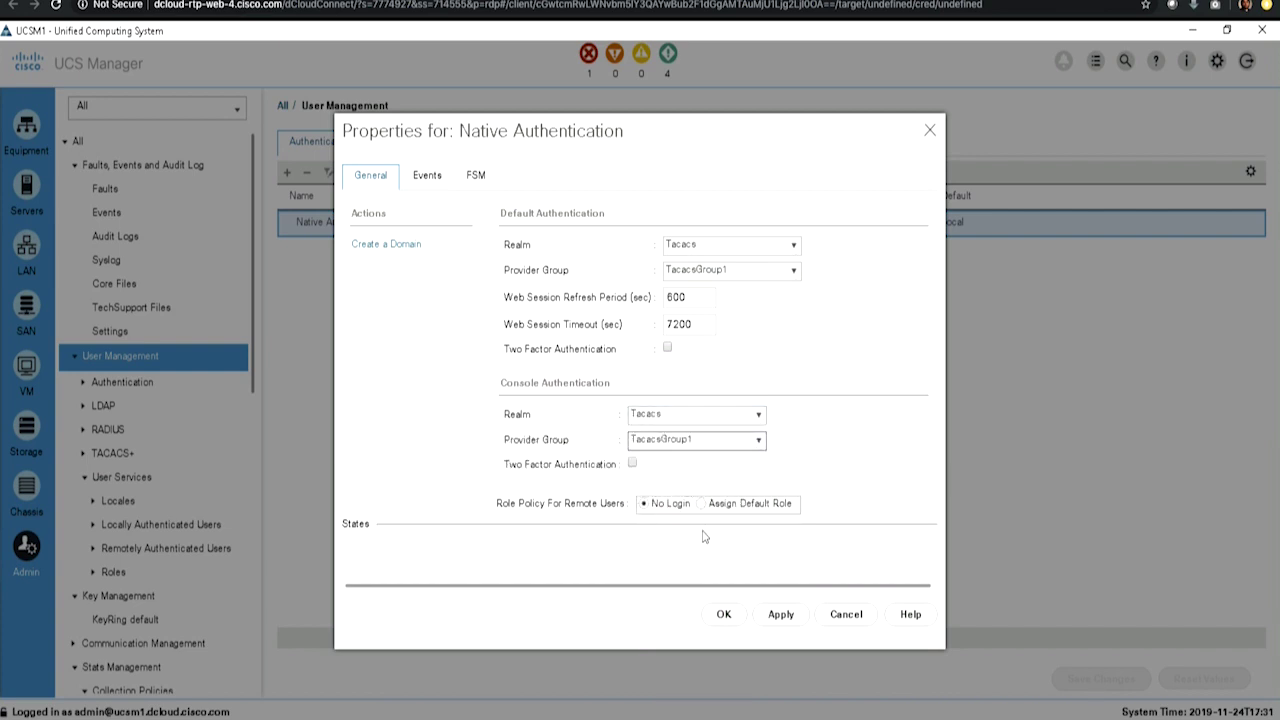
{"action": "left_click", "coordinate": [701, 505]}
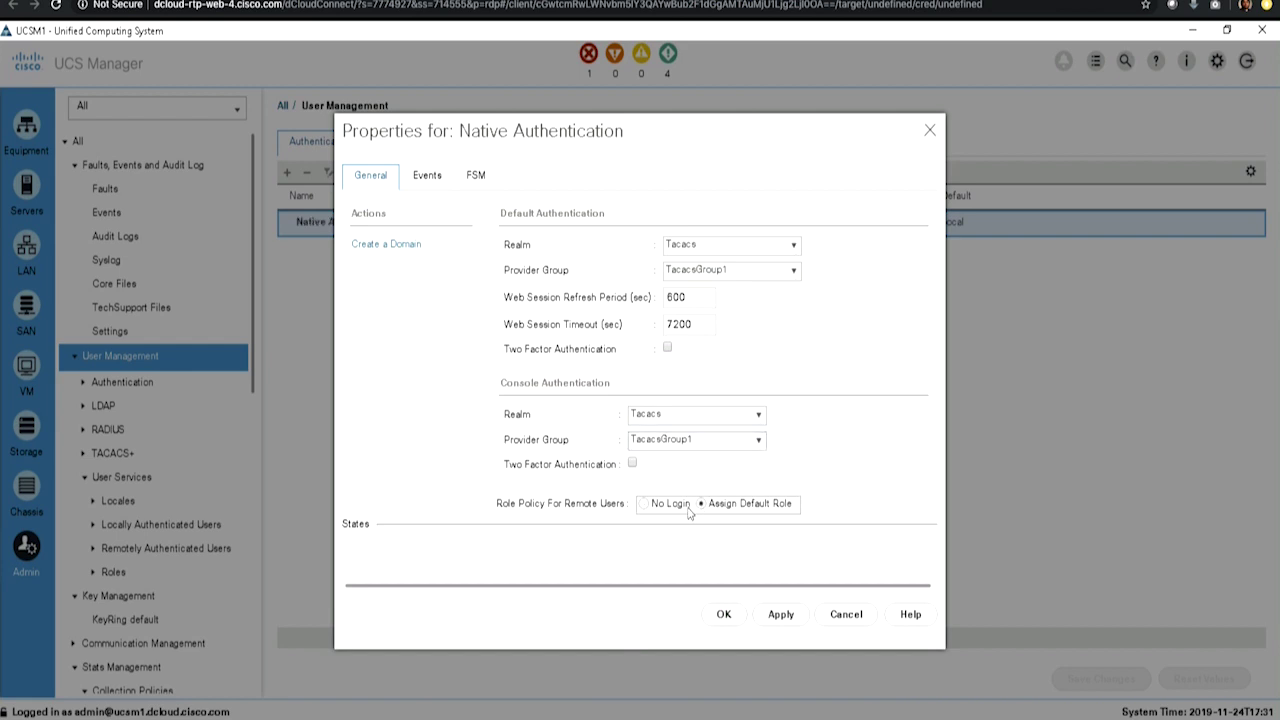
{"action": "left_click", "coordinate": [645, 506]}
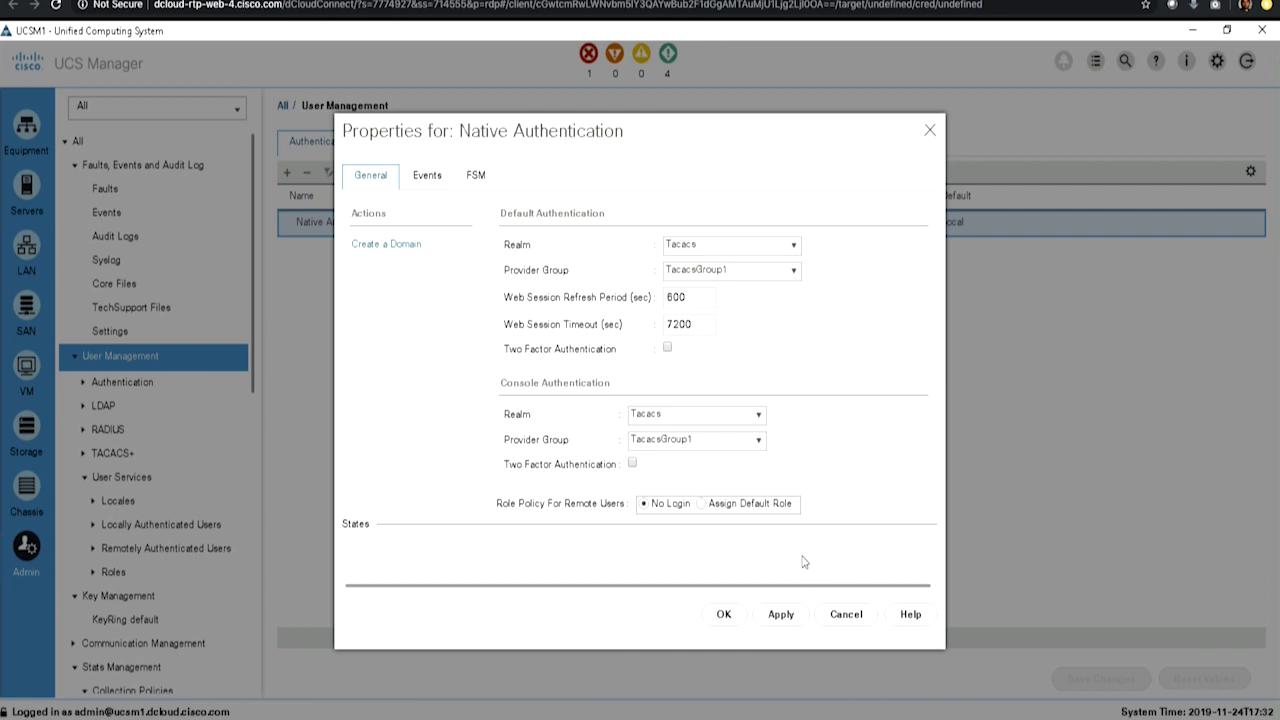
{"action": "left_click", "coordinate": [781, 615]}
{"action": "left_click", "coordinate": [705, 504]}
{"action": "left_click", "coordinate": [781, 615]}
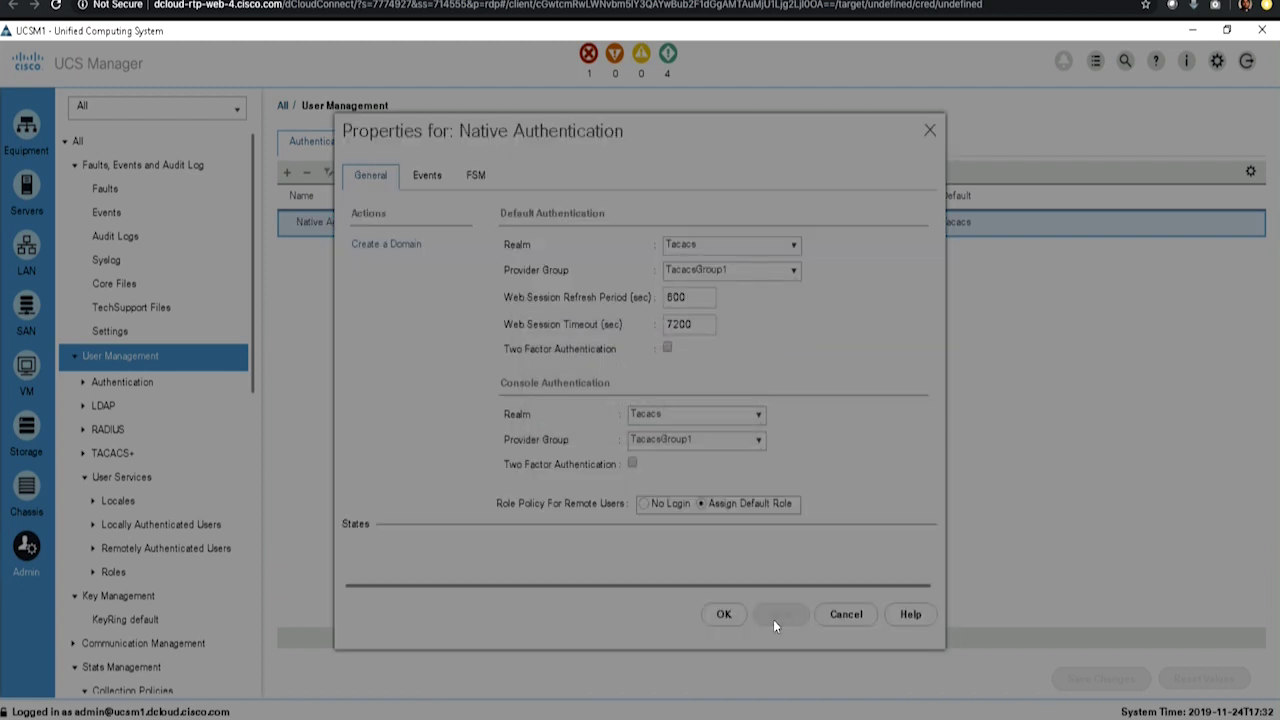
{"action": "left_click", "coordinate": [717, 421]}
{"action": "left_click", "coordinate": [724, 614]}
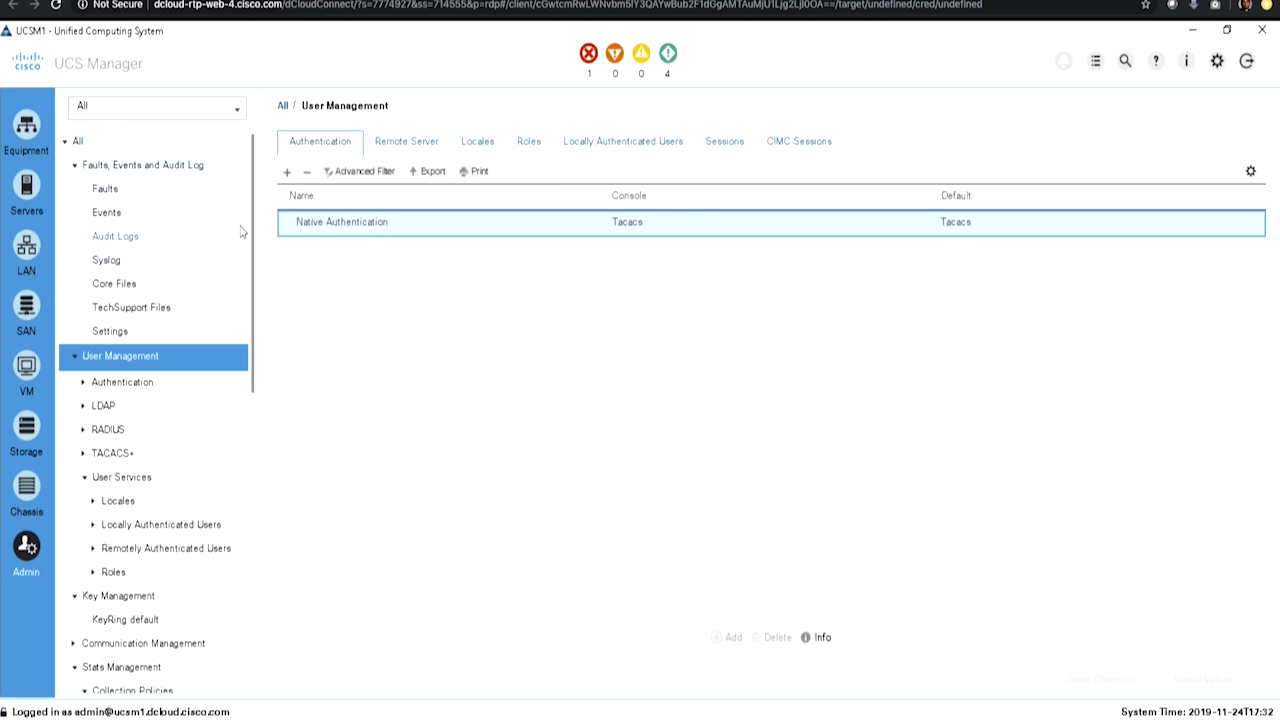
- Scroll the Authentication list to confirm Native Authentication now shows Tacacs
{"action": "scroll", "coordinate": [253, 213], "scroll_direction": "down", "scroll_amount": 10}
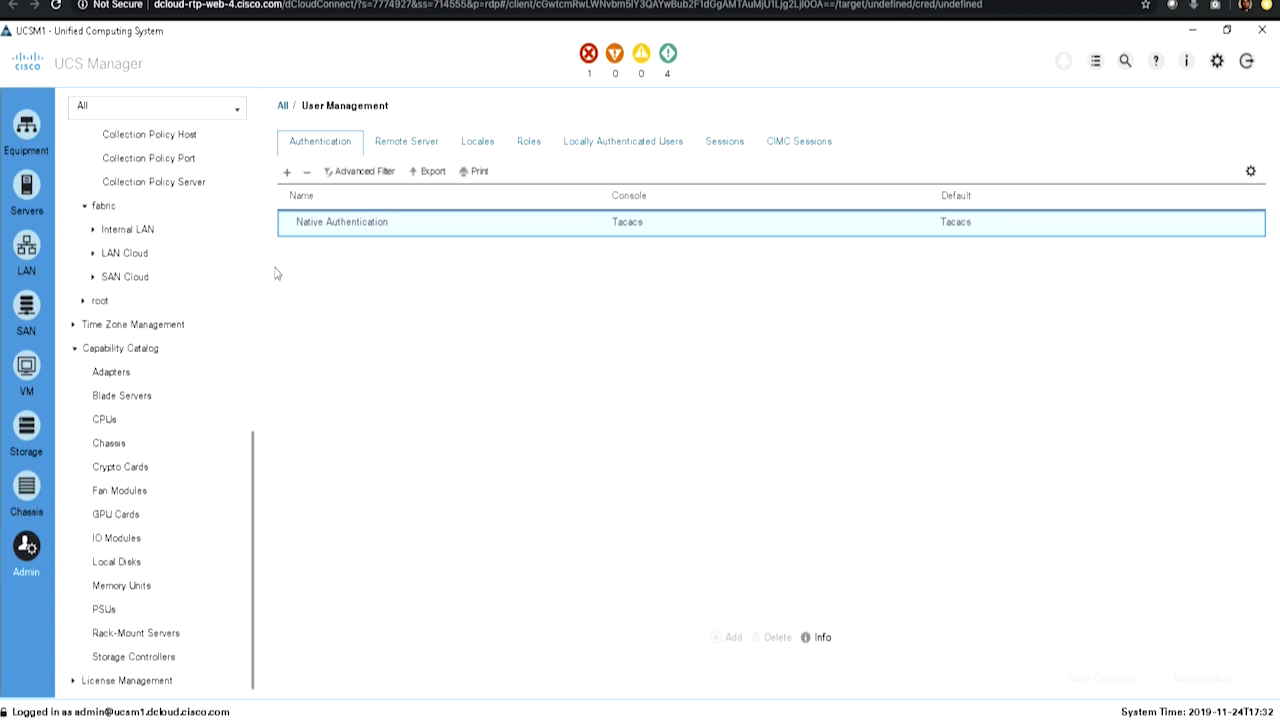
{"action": "scroll", "coordinate": [255, 200], "scroll_direction": "up", "scroll_amount": 10}
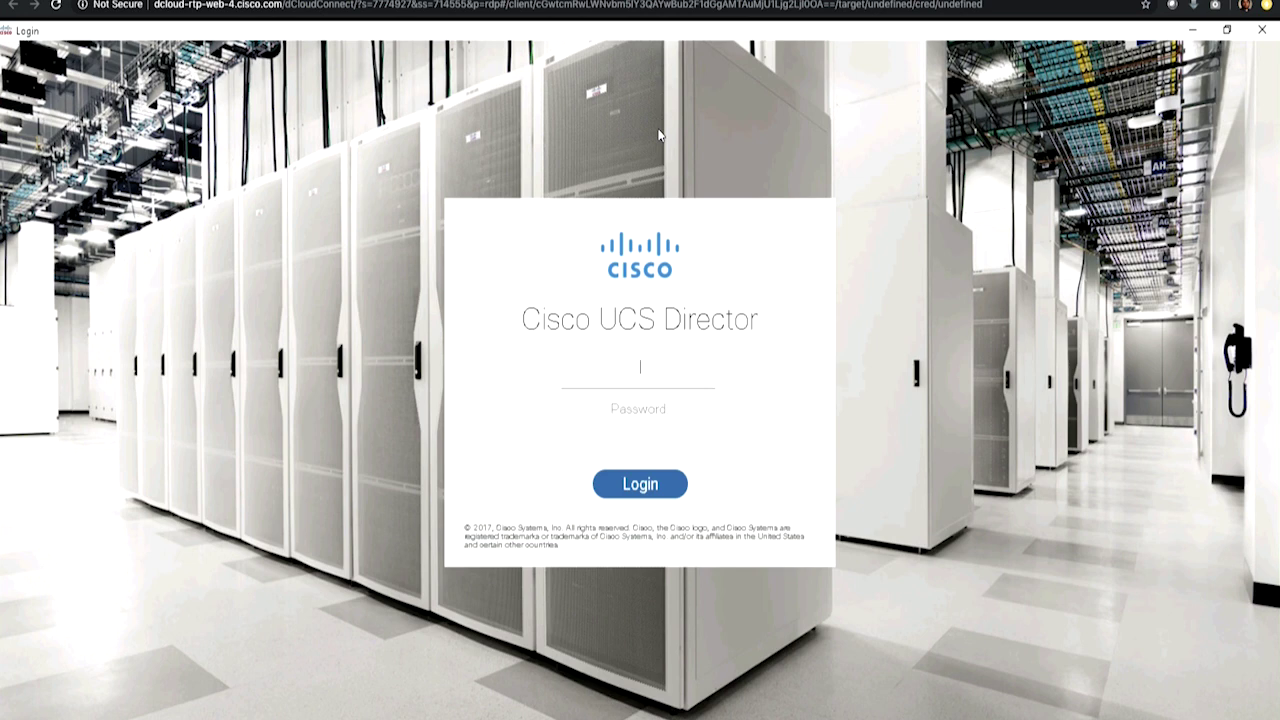
- Sign in to Cisco UCS Director with the admin credentials
{"action": "type", "text": "admin"}
{"action": "key", "text": "Tab"}
{"action": "key", "text": "Return"}
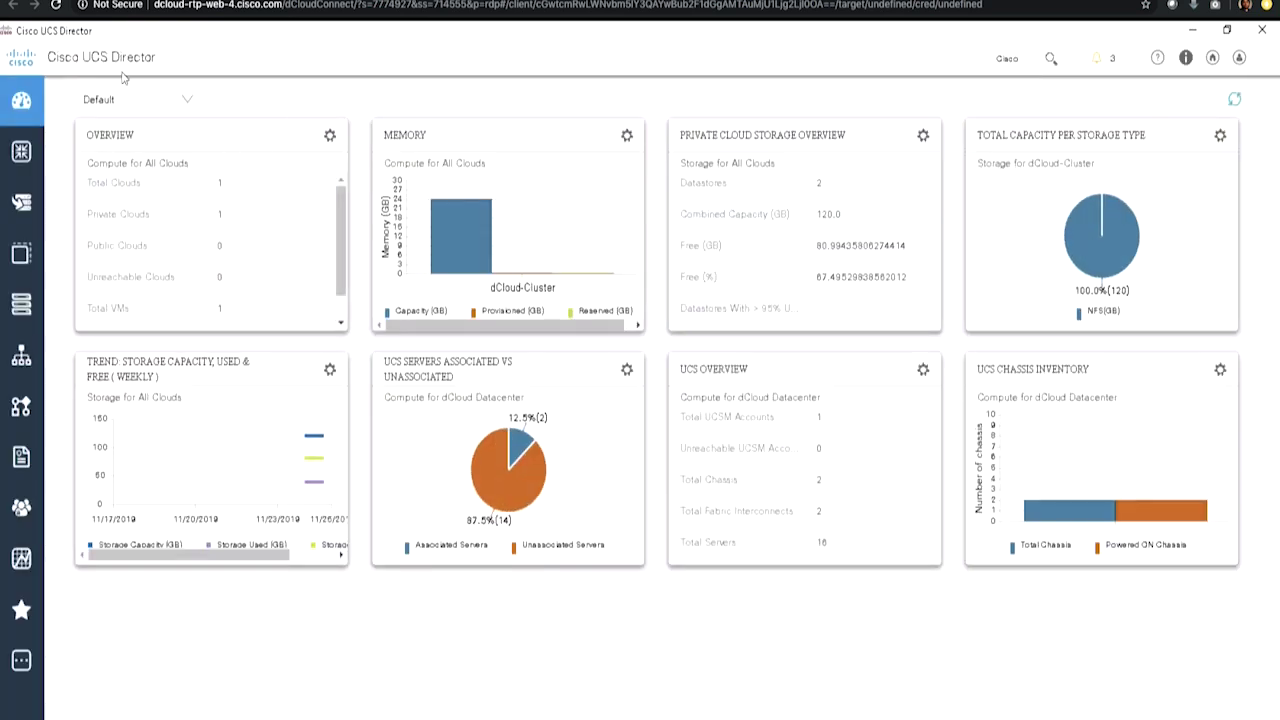
- Go to Administration > Users and Groups
{"action": "mouse_move", "coordinate": [22, 525]}
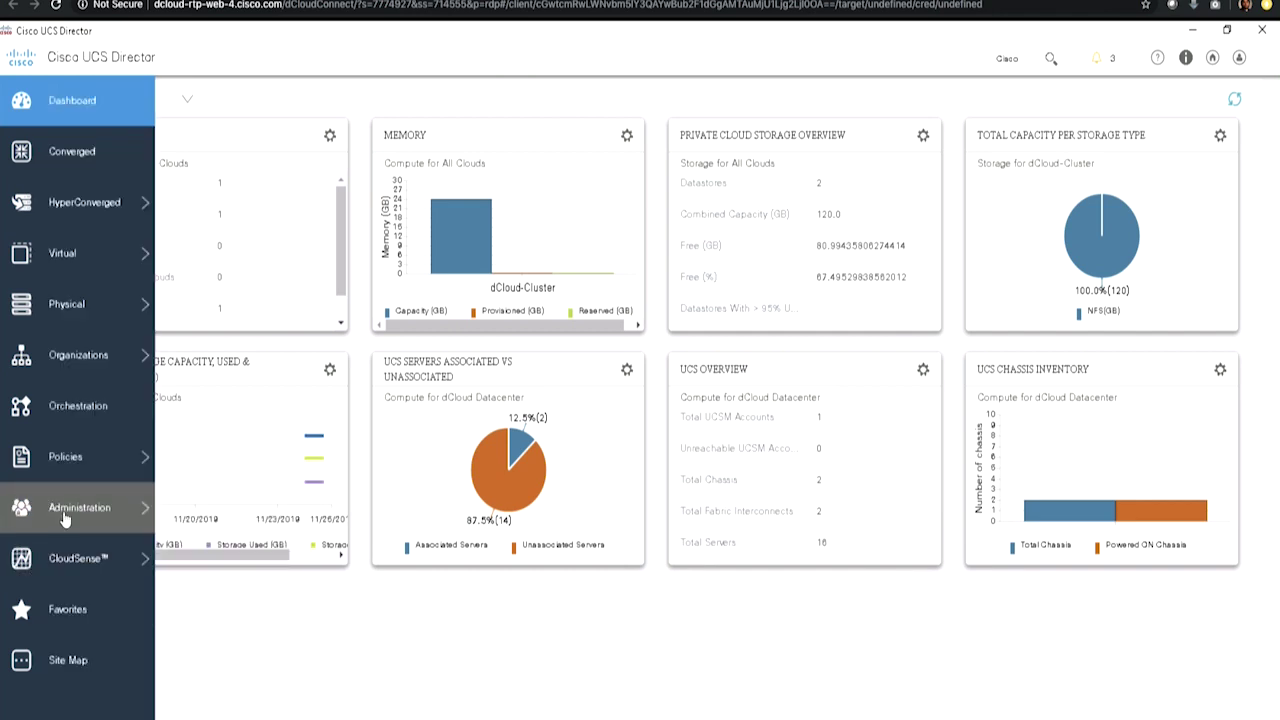
{"action": "left_click", "coordinate": [66, 516]}
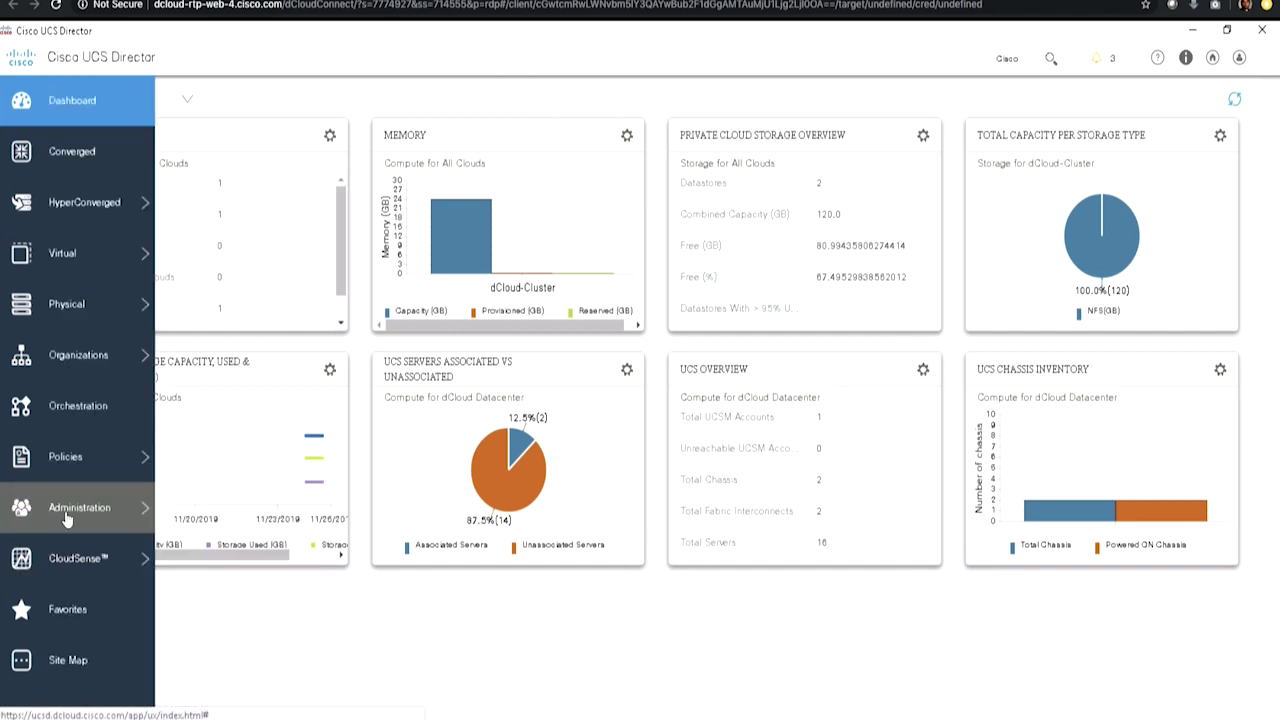
{"action": "mouse_move", "coordinate": [104, 516]}
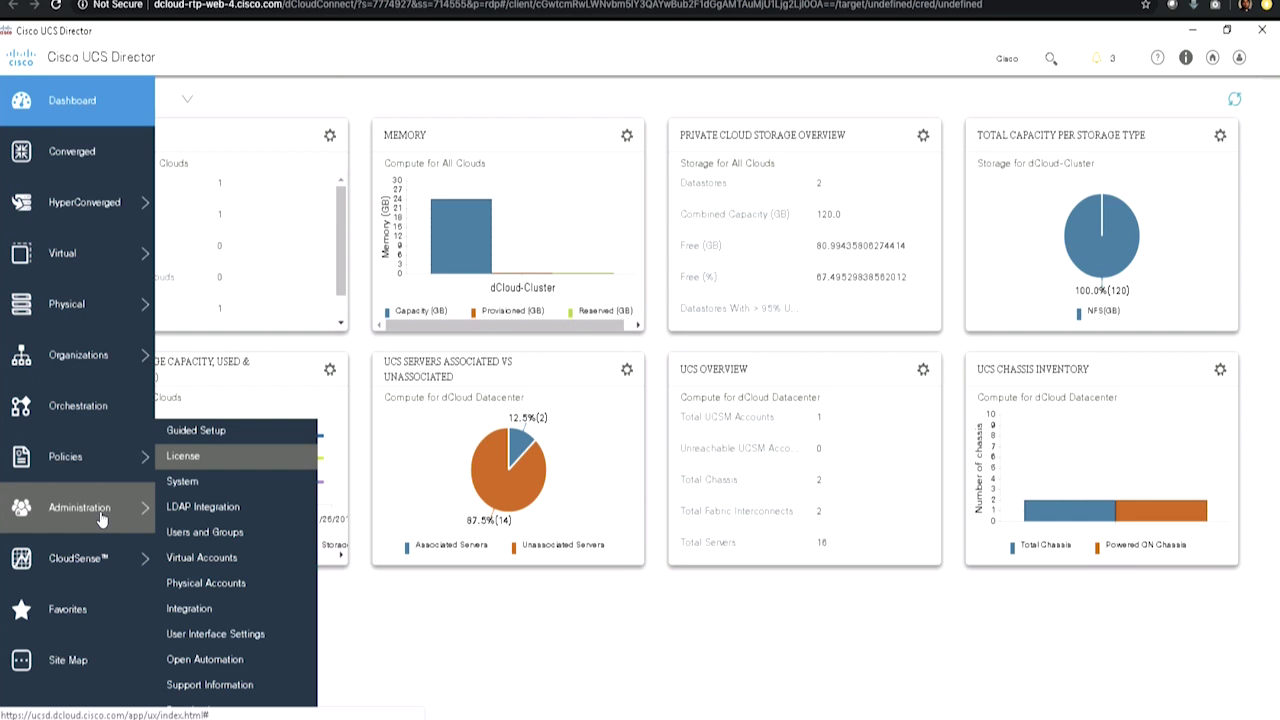
{"action": "left_click", "coordinate": [229, 533]}
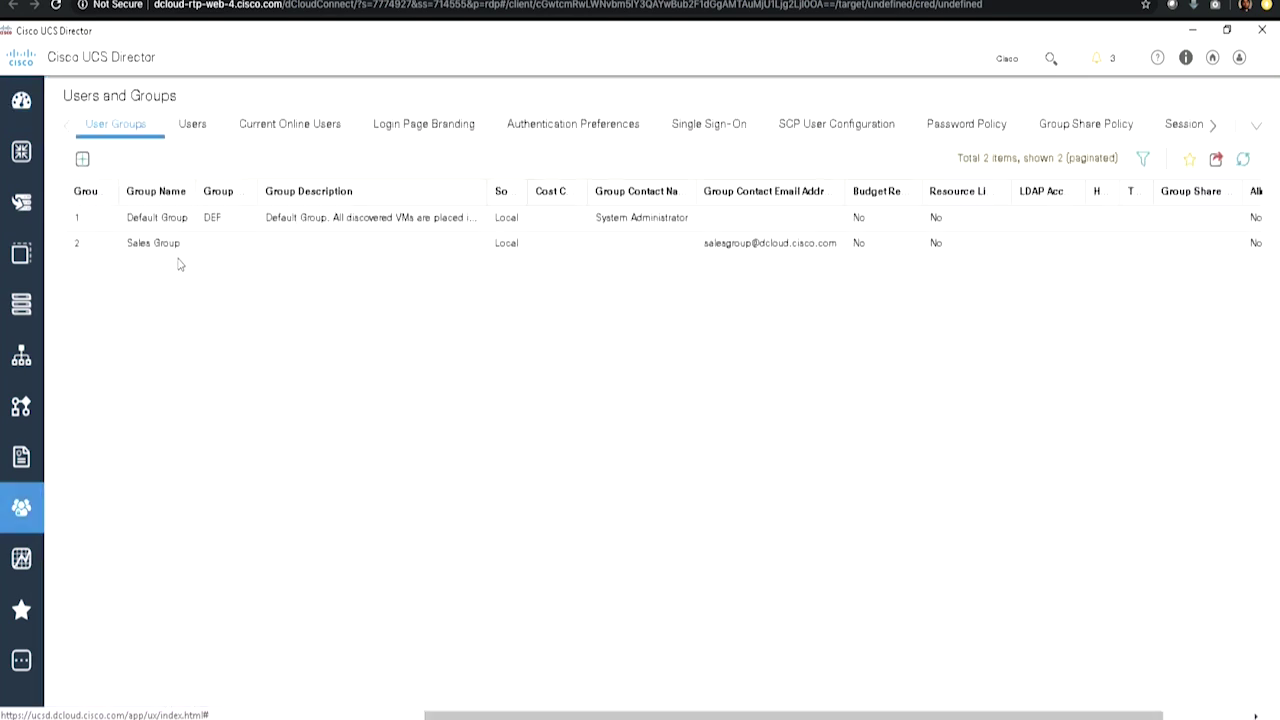
{"action": "mouse_move", "coordinate": [20, 512]}
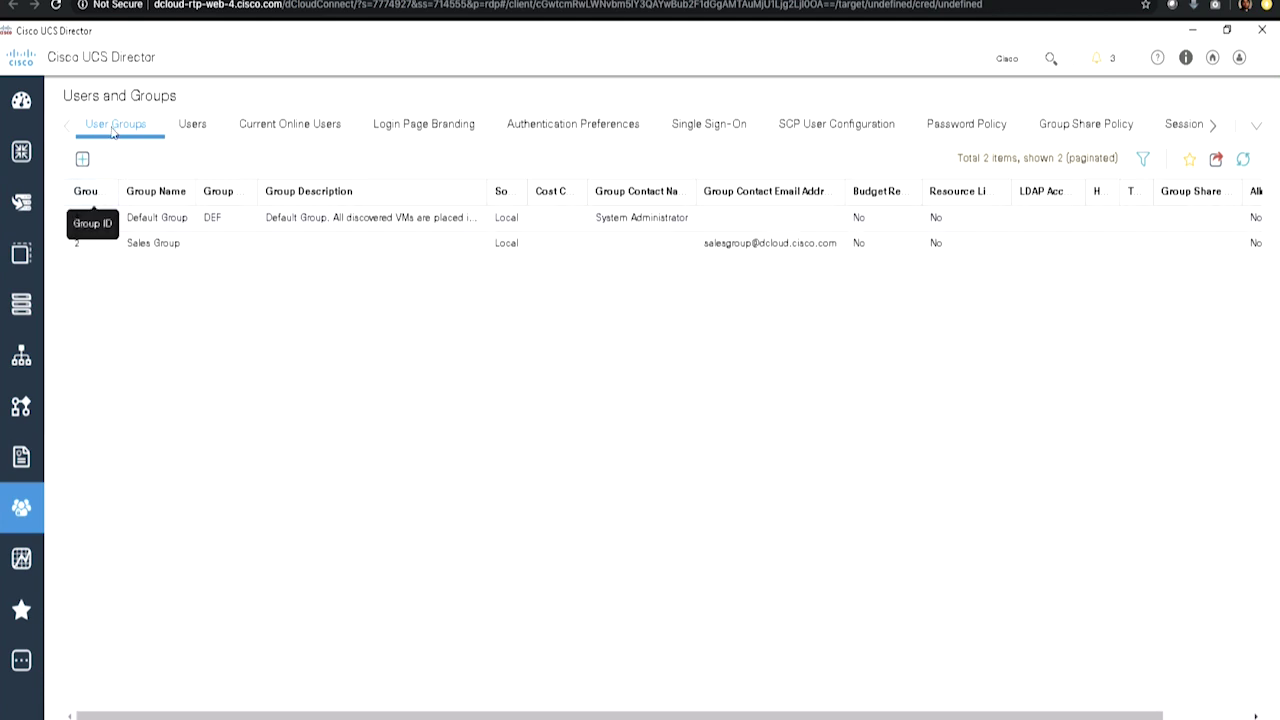
- Add user group UCS Management Group with a contact email, leaving Group Share Policy empty
{"action": "left_click", "coordinate": [82, 159]}
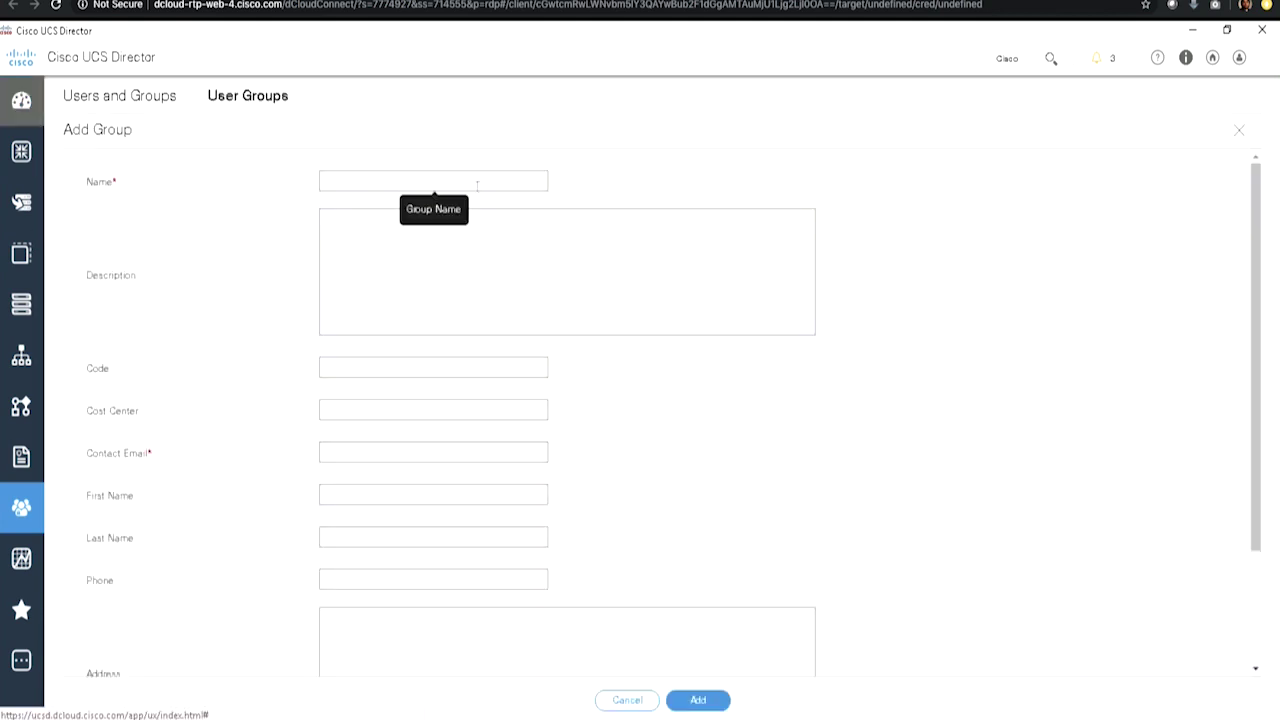
{"action": "left_click", "coordinate": [476, 178]}
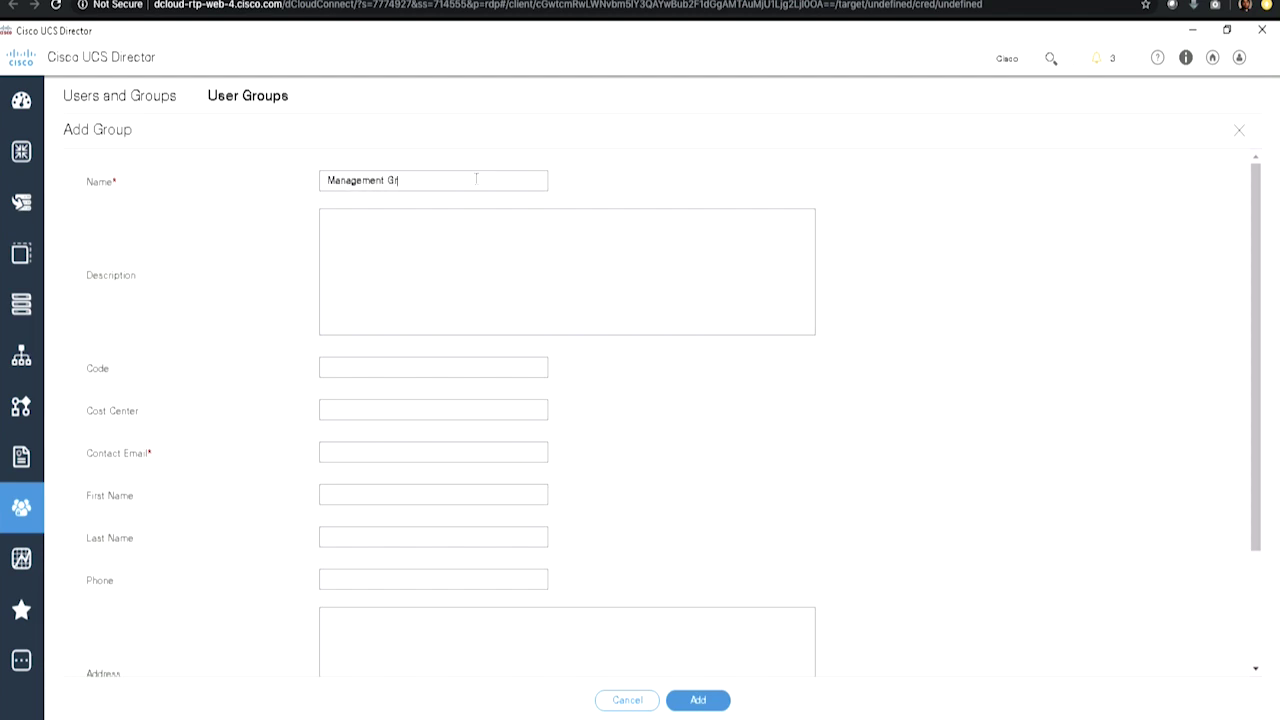
{"action": "type", "text": "UCS"}
{"action": "left_click", "coordinate": [362, 455]}
{"action": "key", "text": "BackSpace"}
{"action": "key", "text": "BackSpace"}
{"action": "key", "text": "BackSpace"}
{"action": "key", "text": "BackSpace"}
{"action": "key", "text": "BackSpace"}
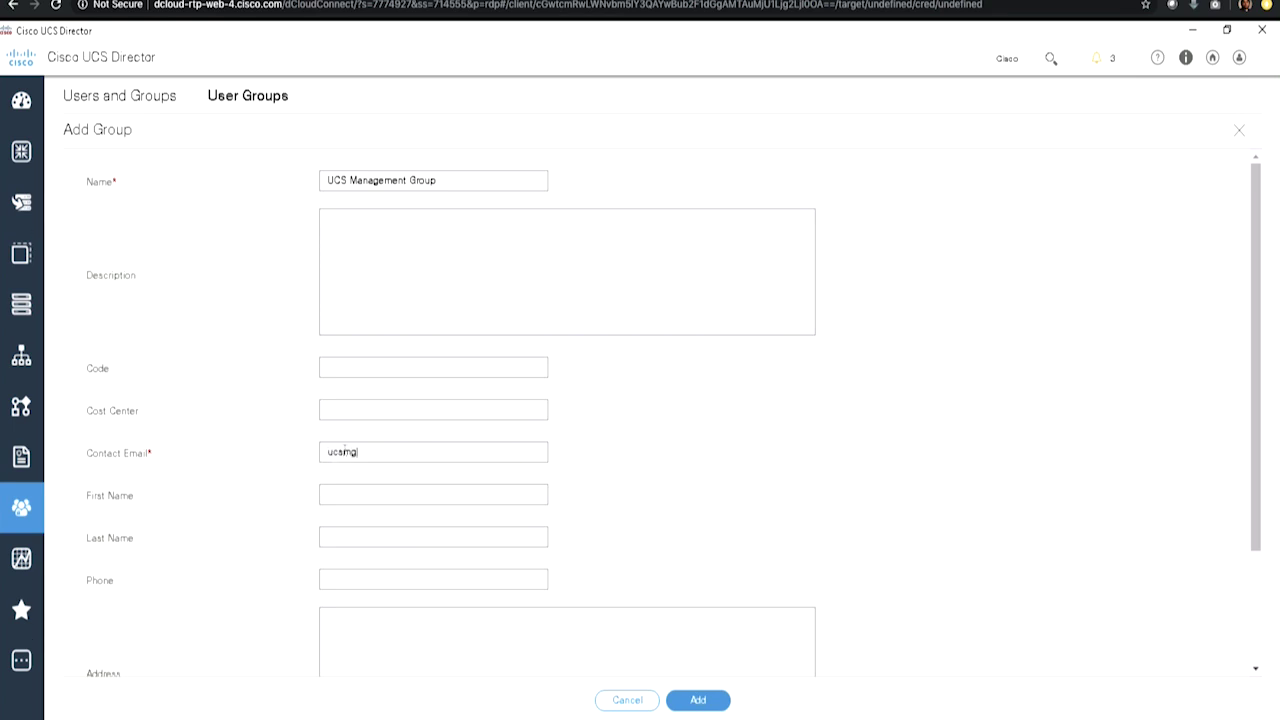
{"action": "type", "text": "@cisco.com"}
{"action": "scroll", "coordinate": [293, 520], "scroll_direction": "down", "scroll_amount": 3}
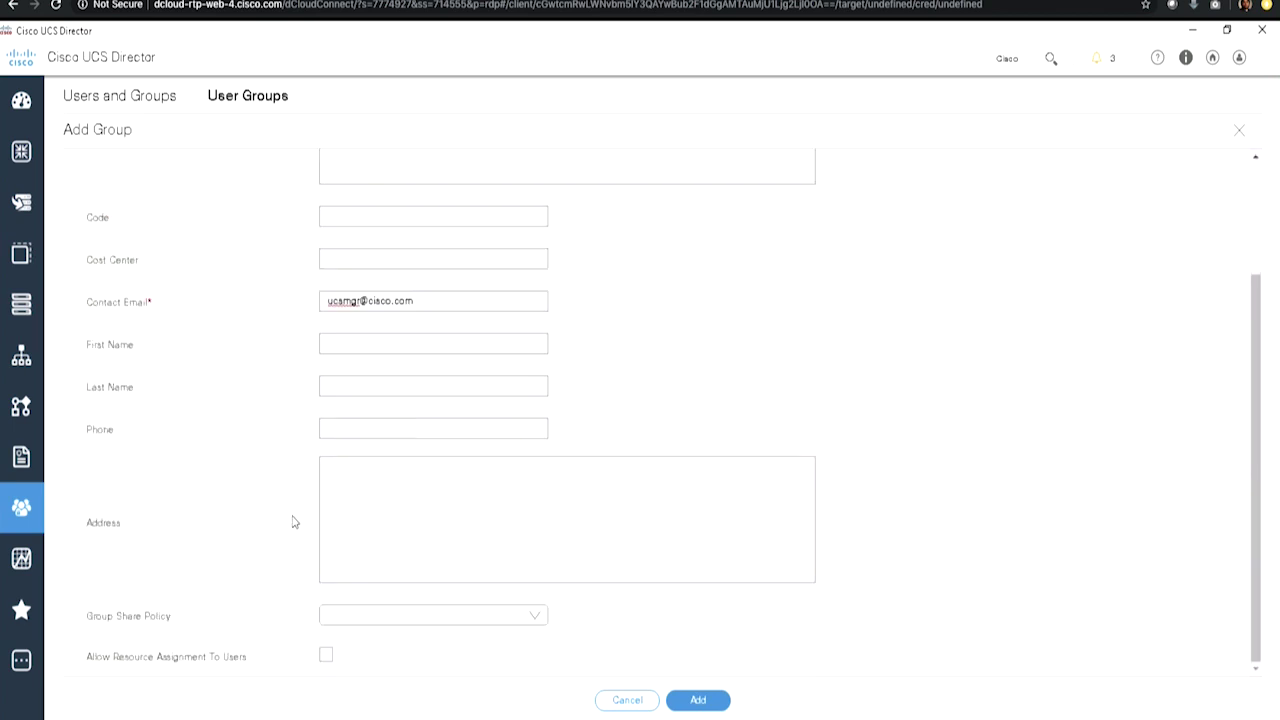
{"action": "left_click", "coordinate": [537, 617]}
{"action": "left_click", "coordinate": [445, 307]}
{"action": "left_click", "coordinate": [698, 700]}
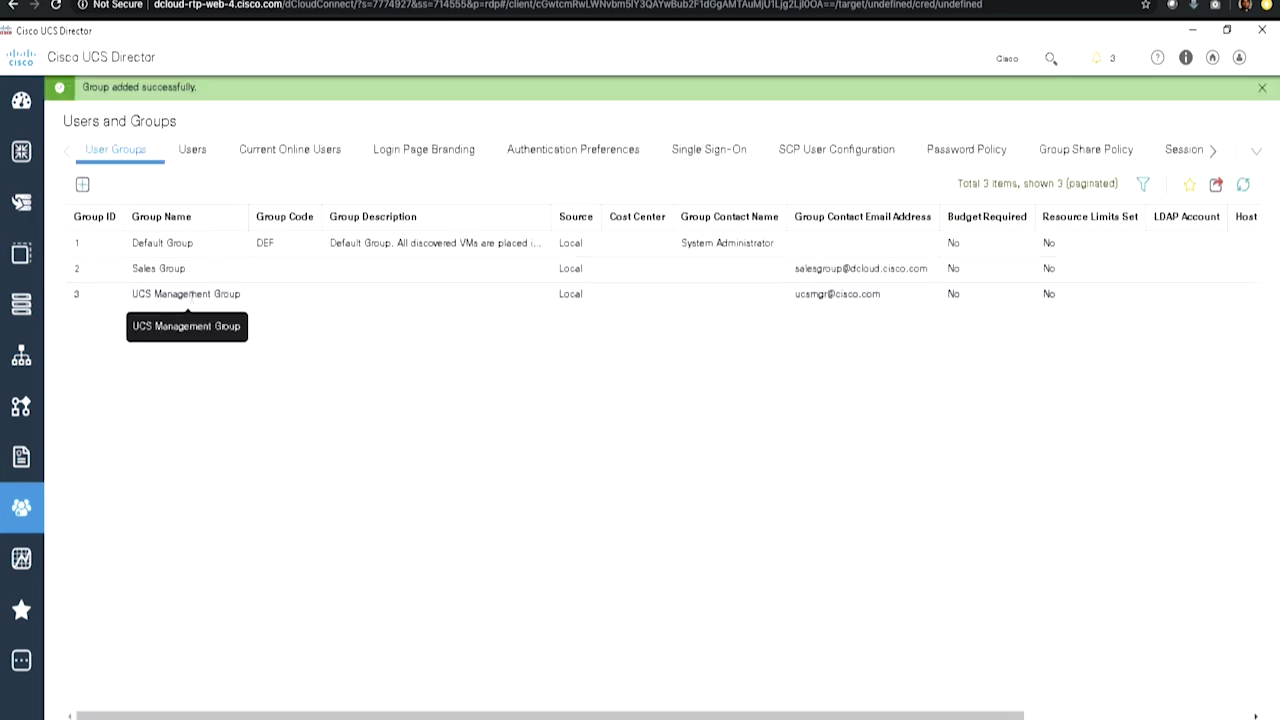
- Start a new Computing Admin user and fill in its login name, password and contact email
{"action": "left_click", "coordinate": [194, 156]}
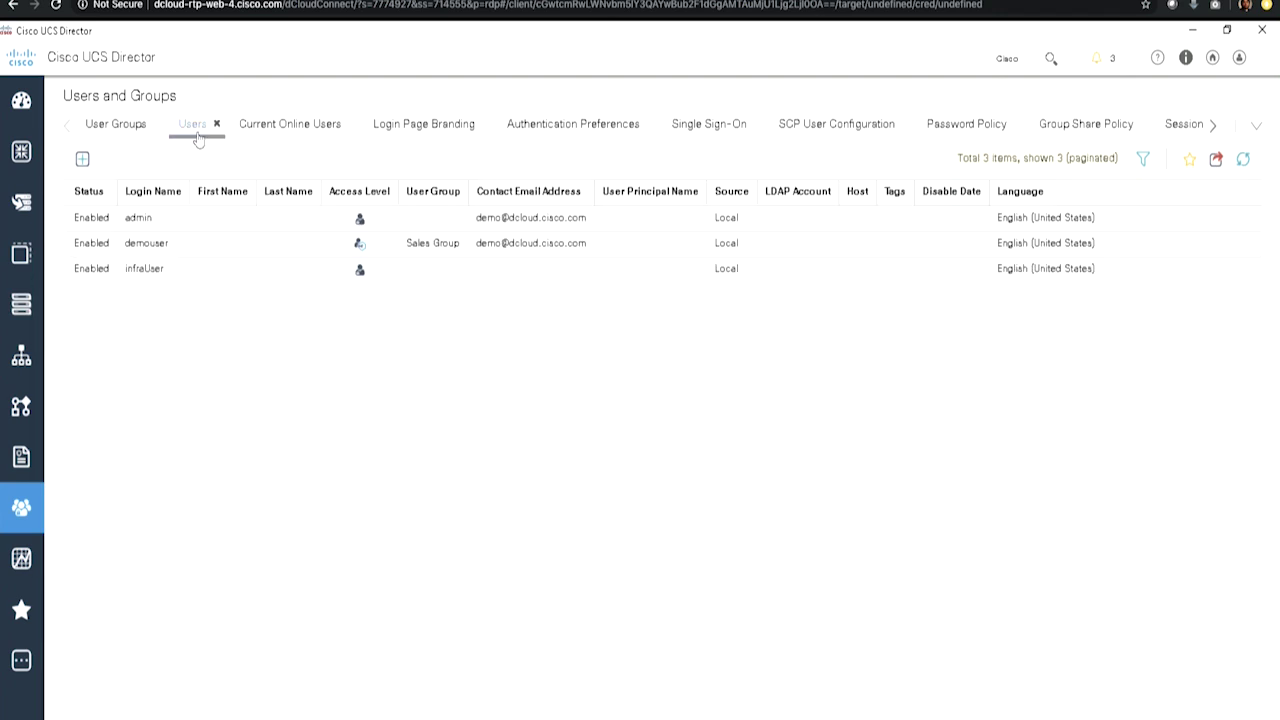
{"action": "left_click", "coordinate": [82, 159]}
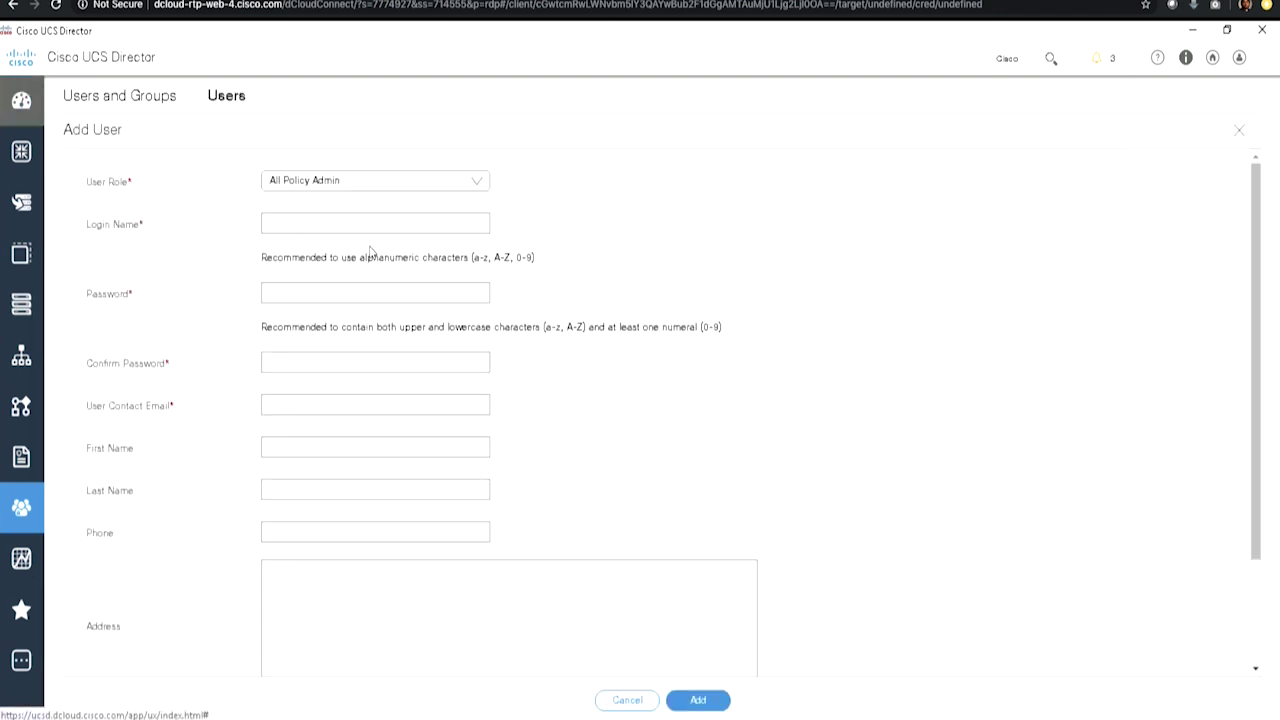
{"action": "left_click", "coordinate": [470, 182]}
{"action": "left_click", "coordinate": [573, 197]}
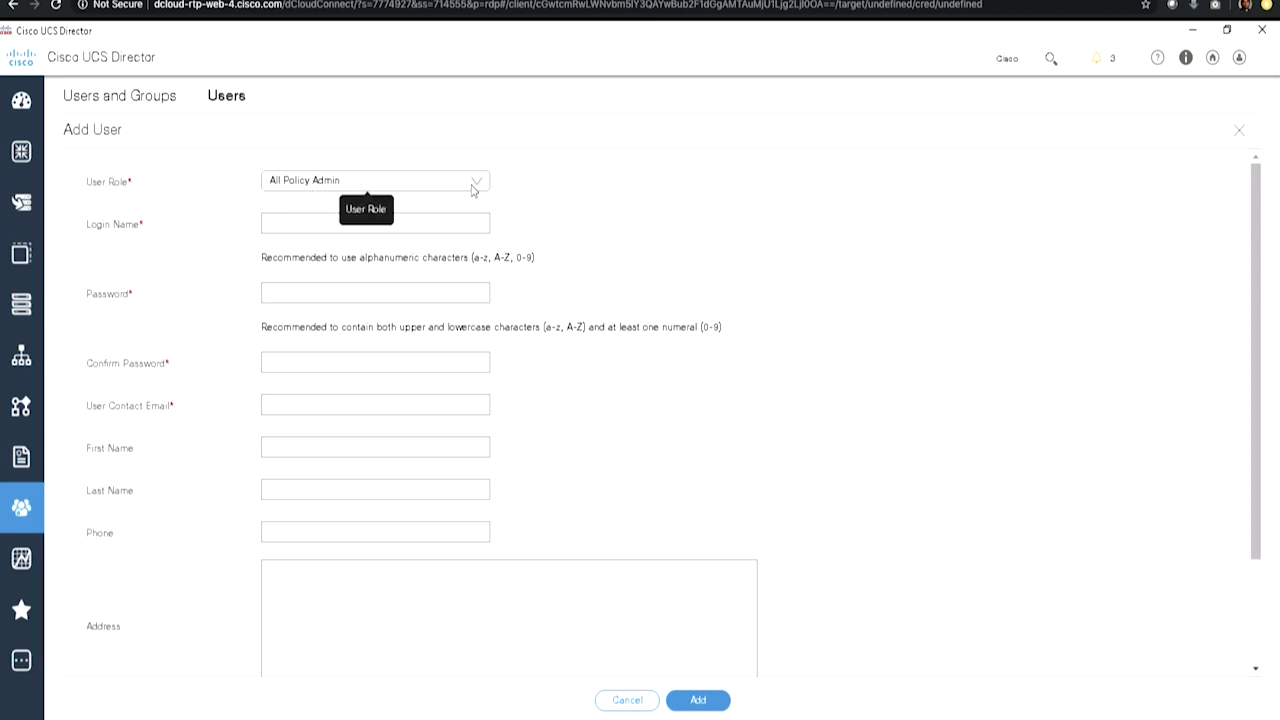
{"action": "left_click", "coordinate": [478, 186]}
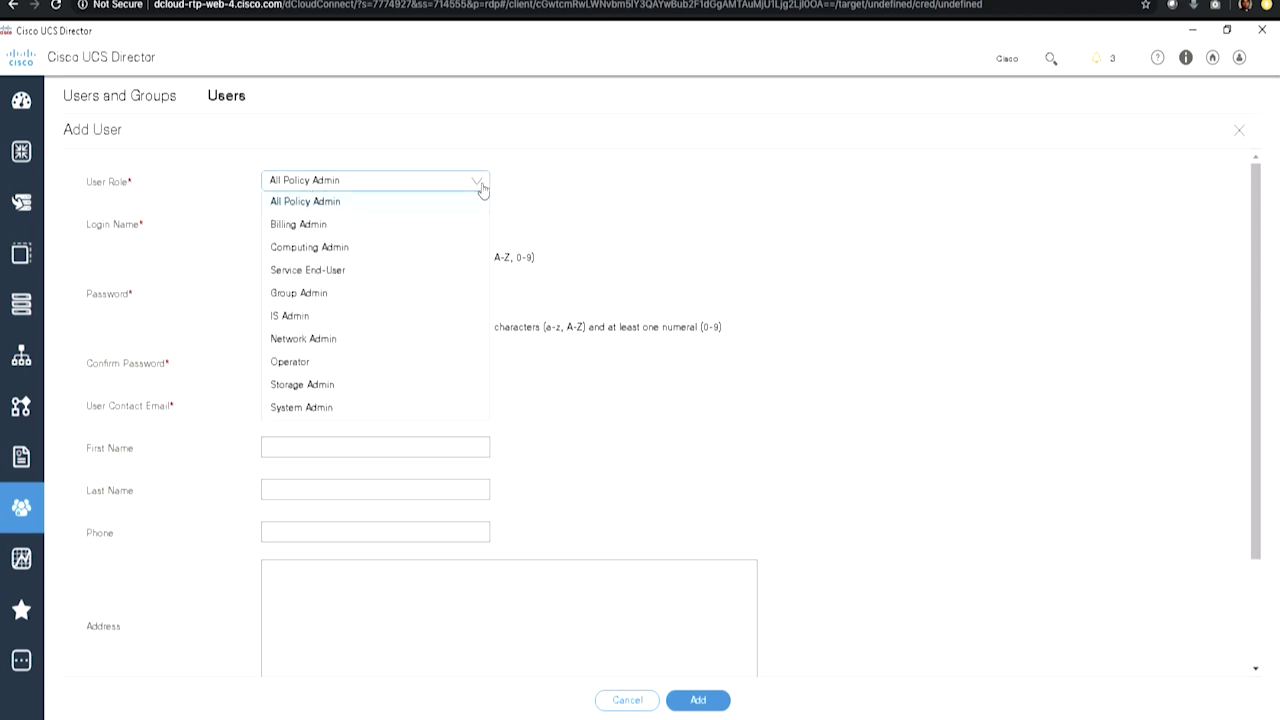
{"action": "left_click", "coordinate": [369, 250]}
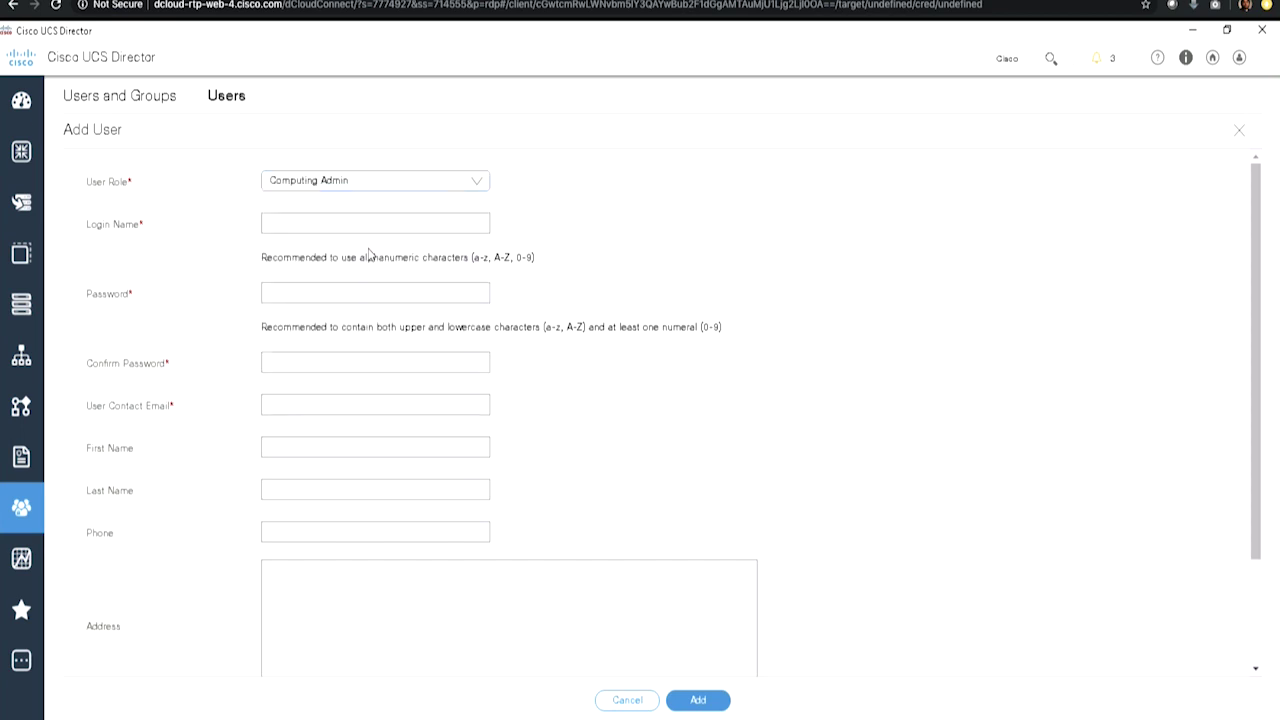
{"action": "left_click", "coordinate": [318, 220]}
{"action": "left_click", "coordinate": [346, 292]}
{"action": "type", "text": "1sco"}
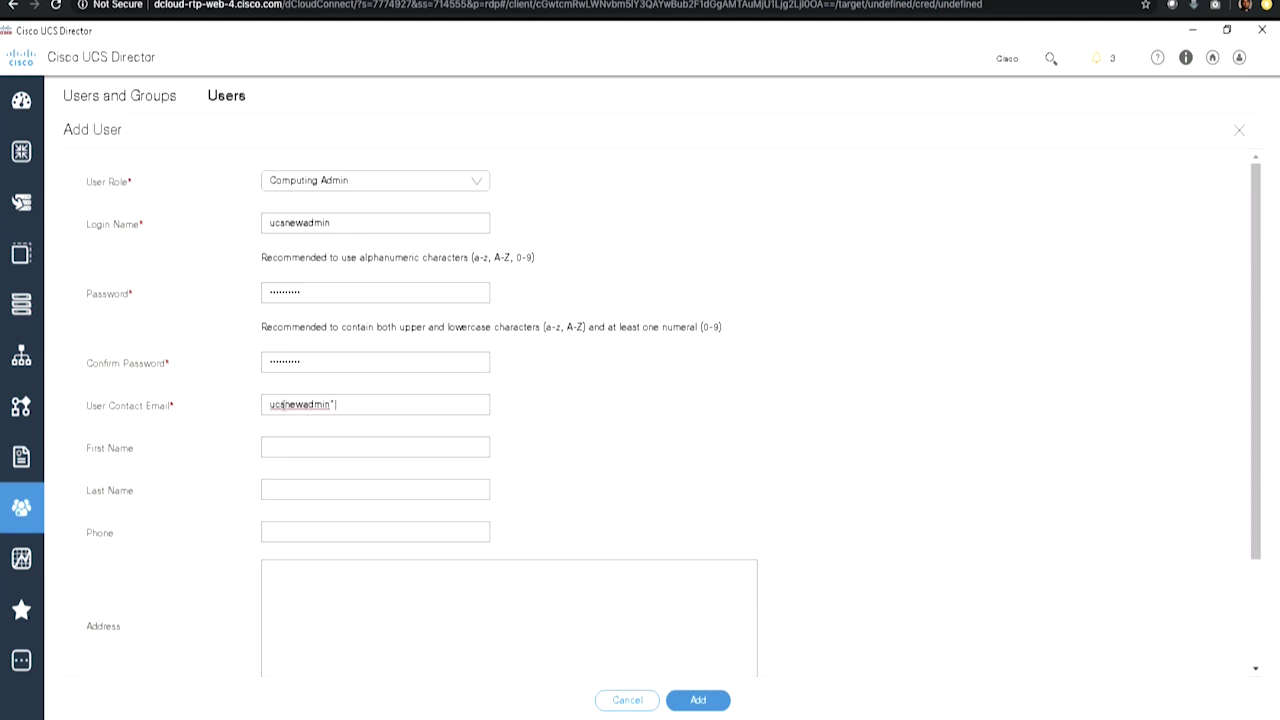
{"action": "key", "text": "BackSpace"}
{"action": "type", "text": "@cisco.com"}
- Keep English (United States) locale with no disable date and add the user
{"action": "scroll", "coordinate": [435, 485], "scroll_direction": "down", "scroll_amount": 2}
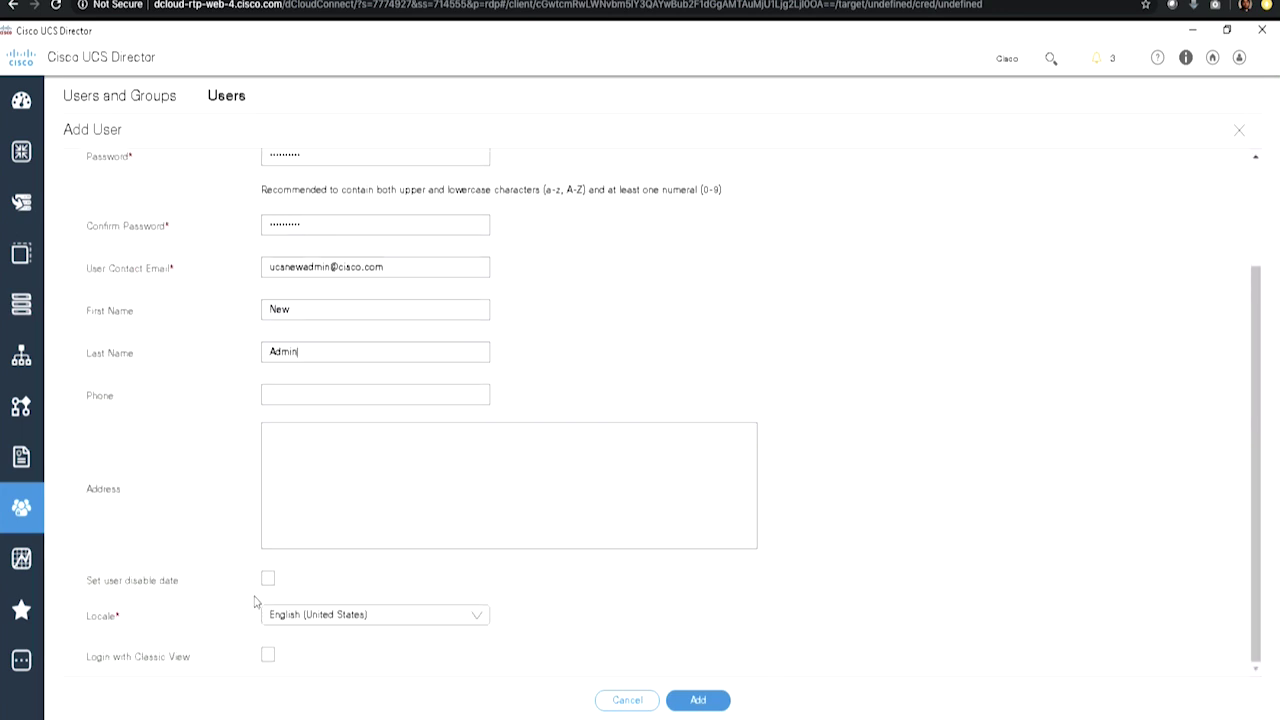
{"action": "left_click", "coordinate": [342, 614]}
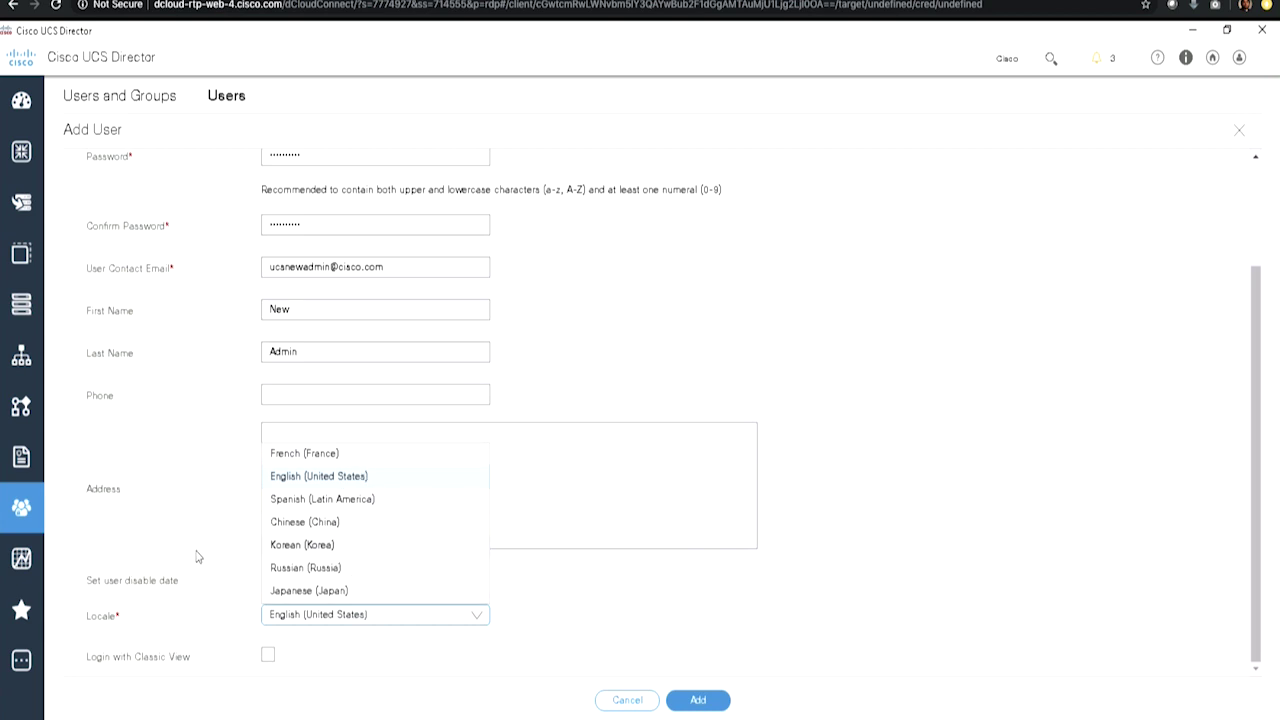
{"action": "left_click", "coordinate": [196, 556]}
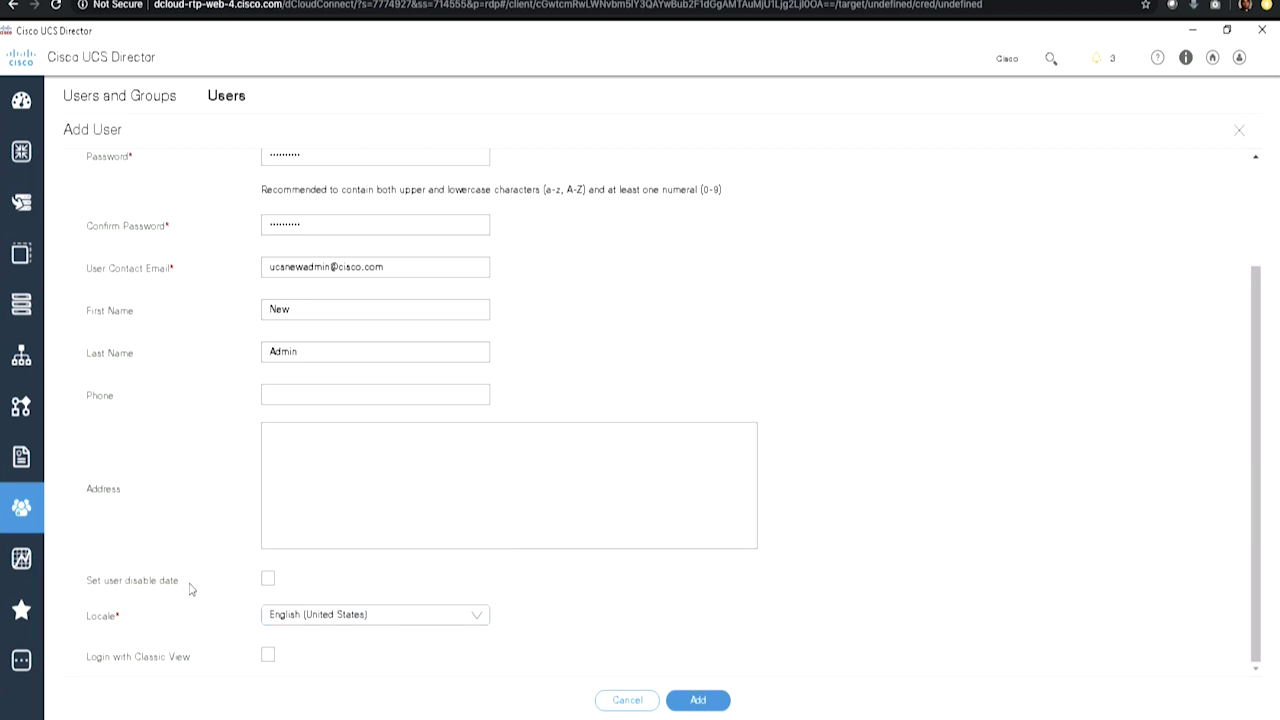
{"action": "left_click", "coordinate": [268, 580]}
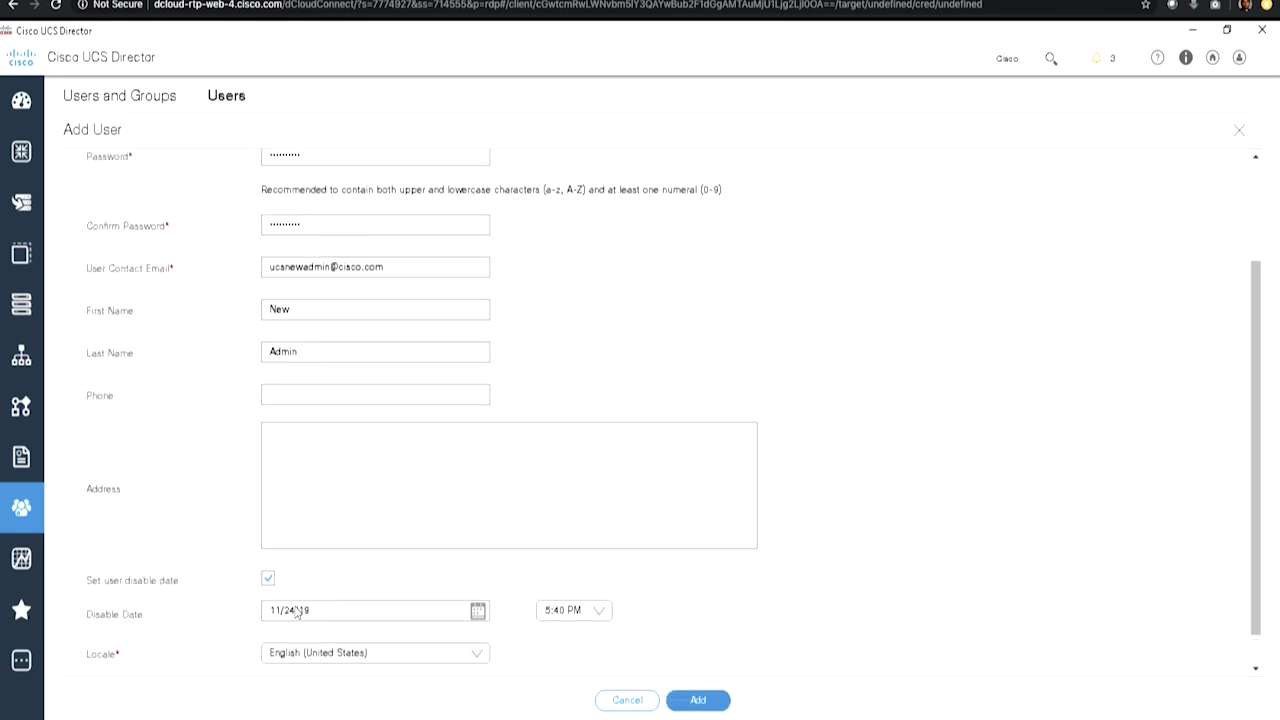
{"action": "left_click", "coordinate": [268, 580]}
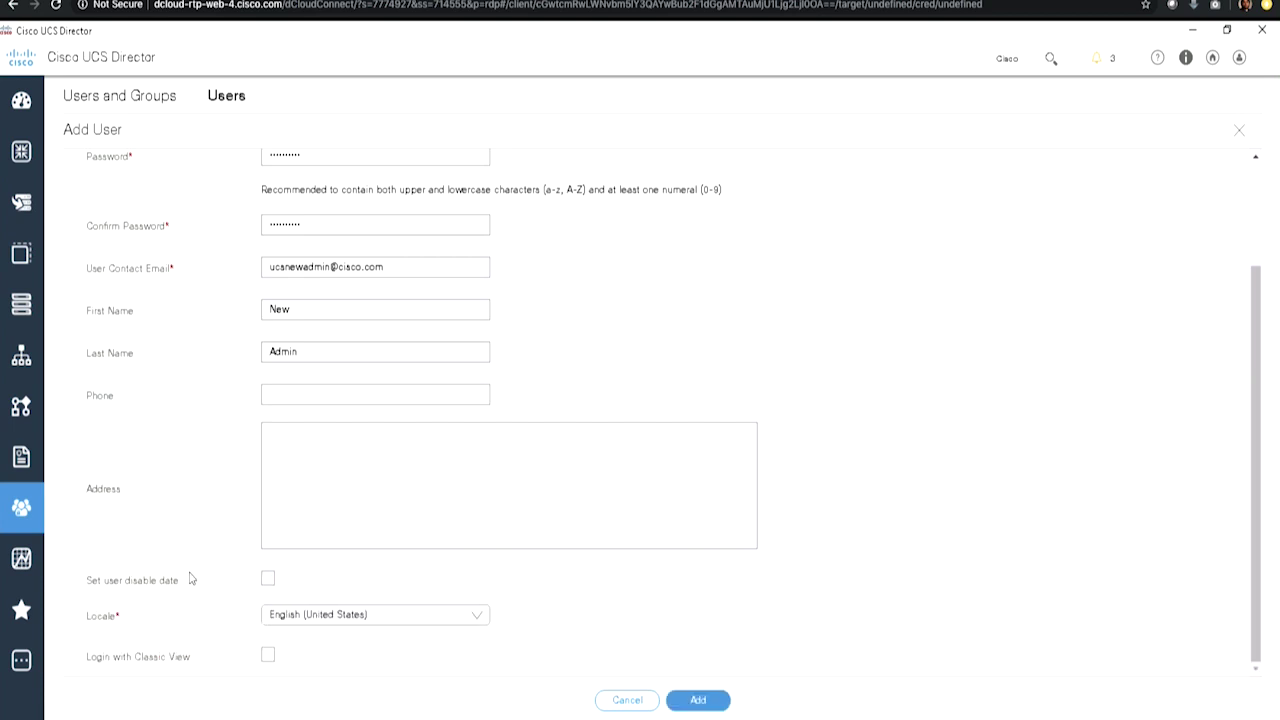
{"action": "left_click", "coordinate": [1252, 236]}
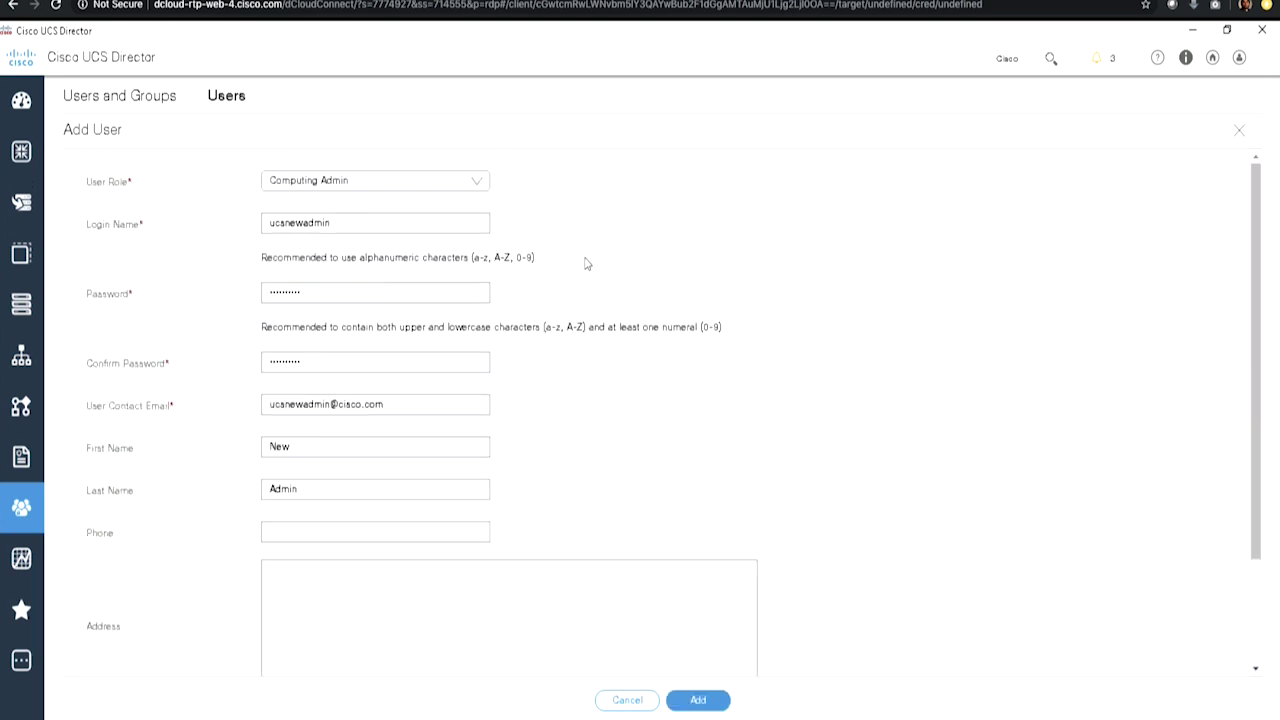
{"action": "left_click_drag", "start_coordinate": [1257, 536], "coordinate": [911, 680]}
{"action": "left_click", "coordinate": [708, 700]}
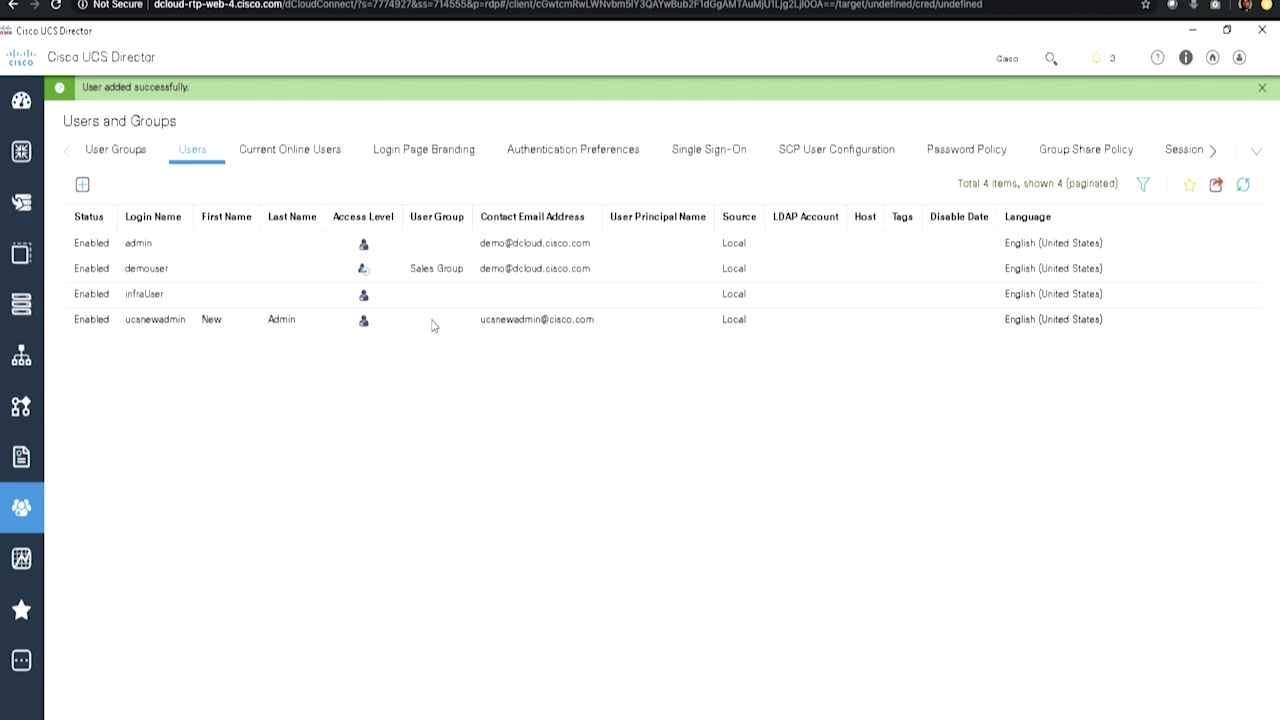
{"action": "double_click", "coordinate": [433, 322]}
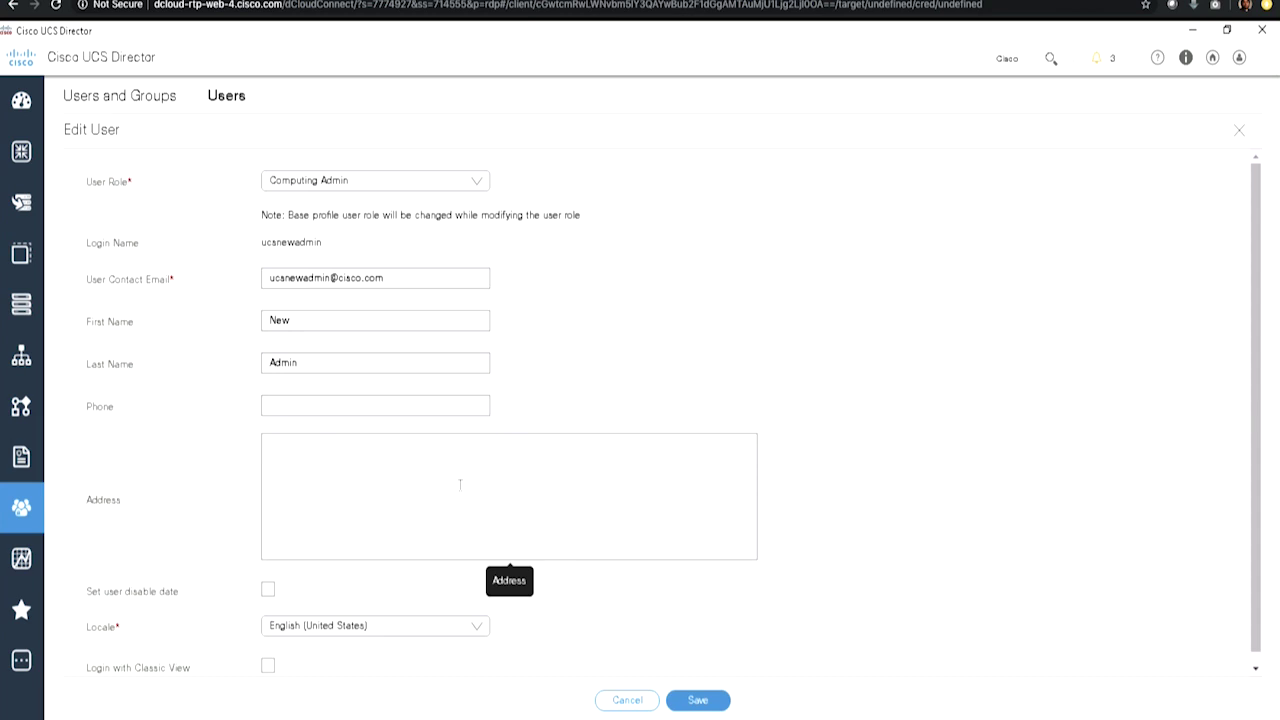
- Check the new user's group membership, which shows no group, then close that view
{"action": "right_click", "coordinate": [345, 296]}
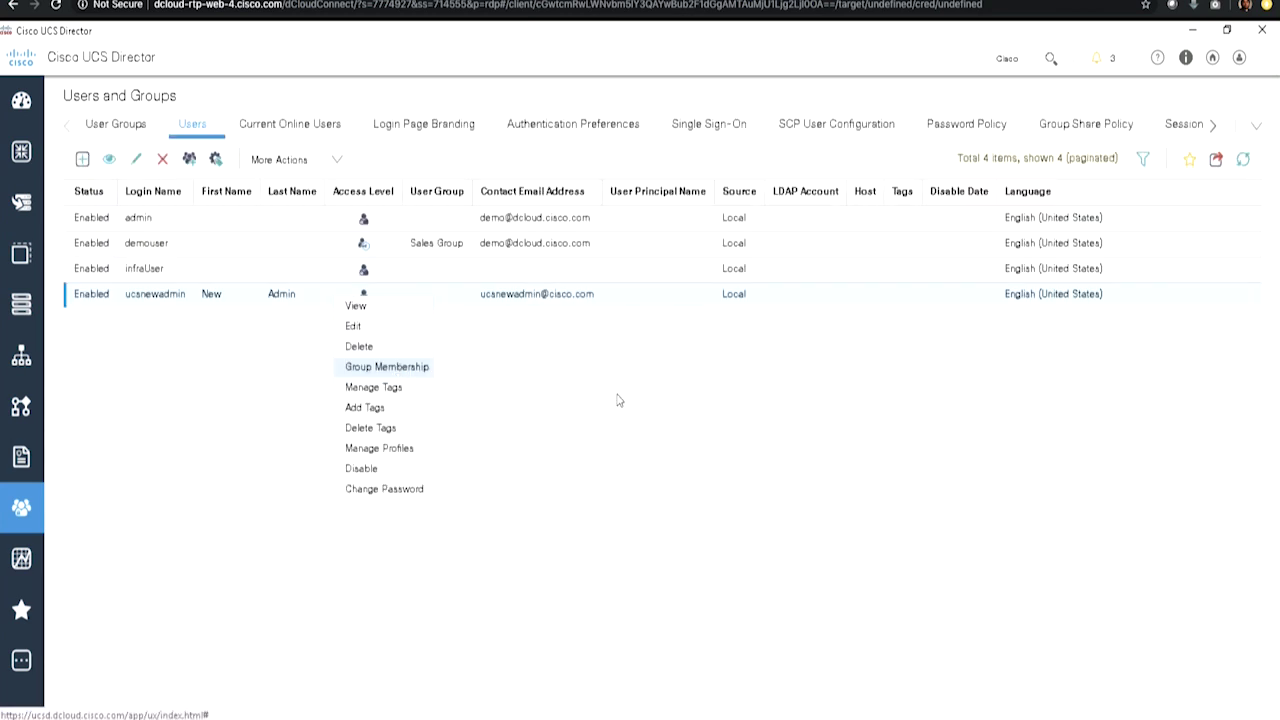
{"action": "left_click", "coordinate": [382, 372]}
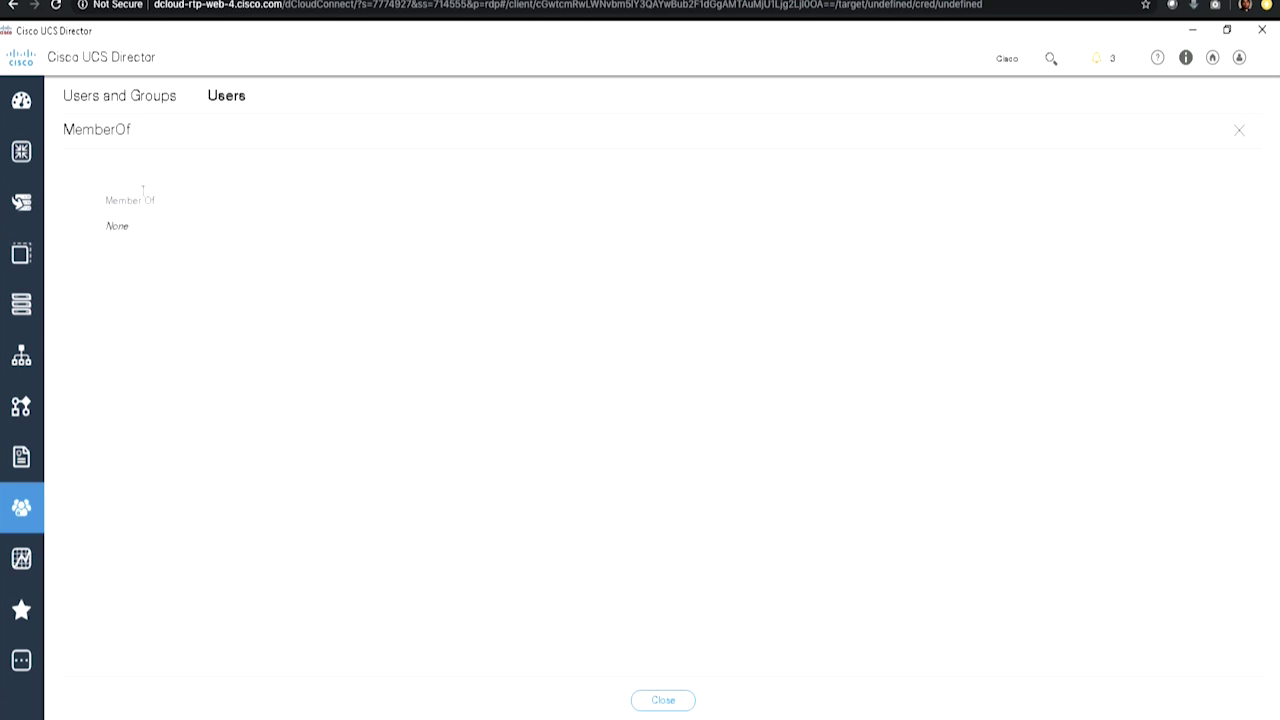
{"action": "double_click", "coordinate": [125, 228]}
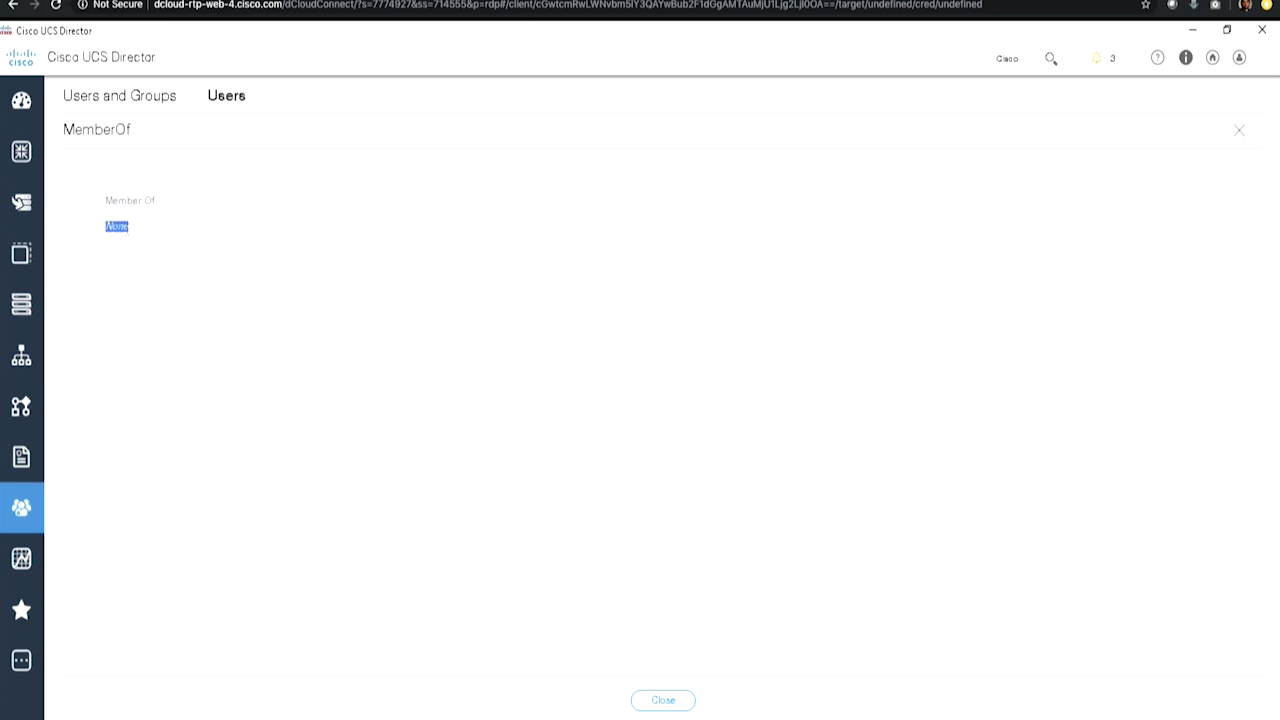
{"action": "left_click", "coordinate": [1240, 131]}
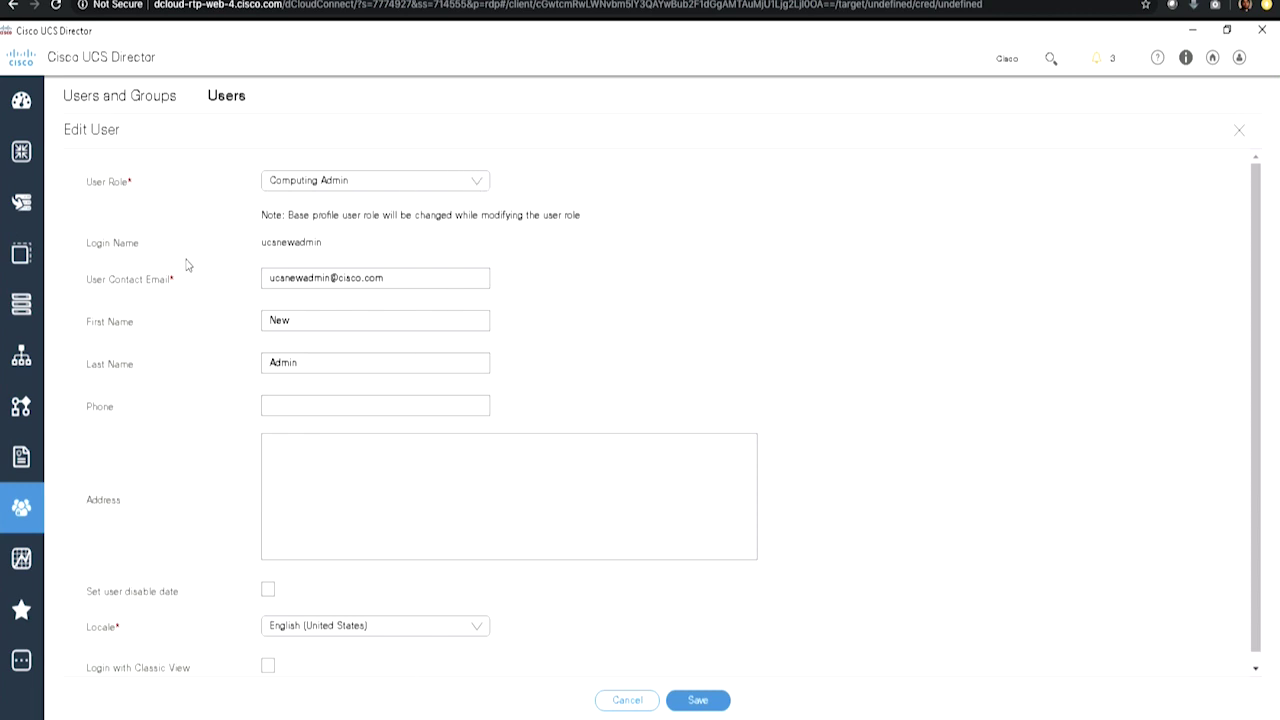
- Change the user's role to Service End-User, place it in UCS Management Group, and save
{"action": "left_click", "coordinate": [478, 182]}
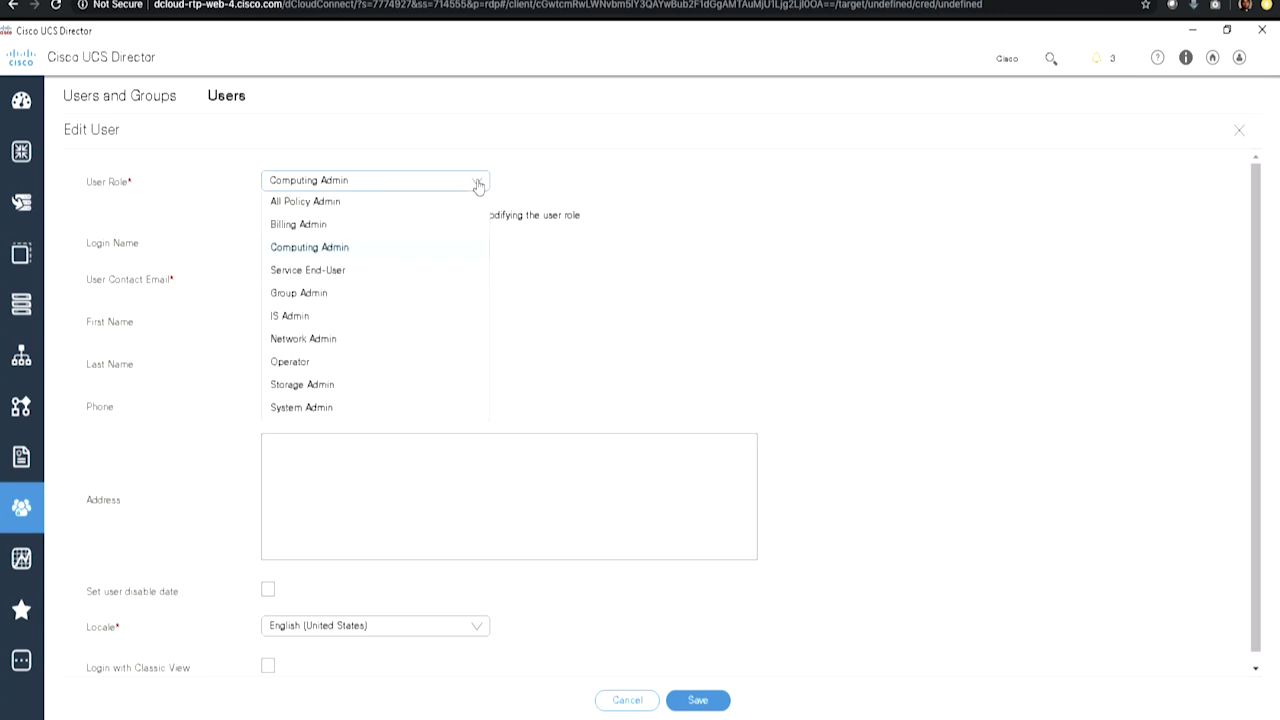
{"action": "left_click", "coordinate": [332, 278]}
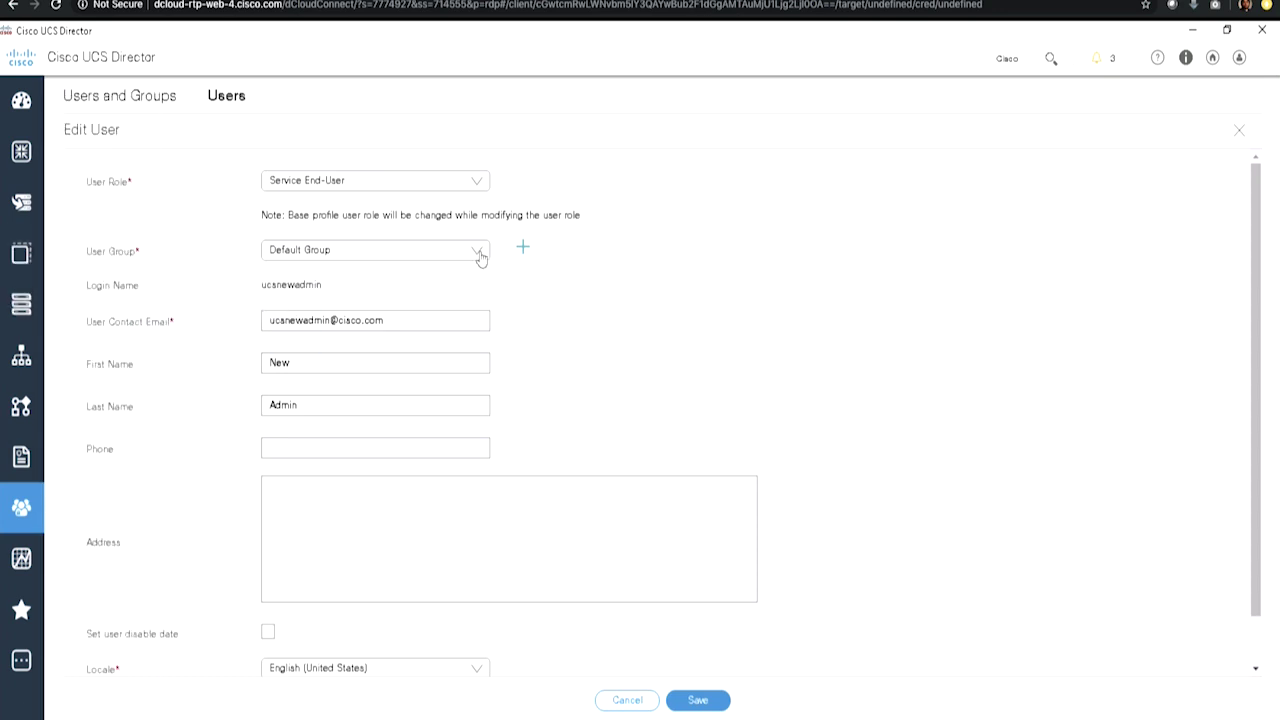
{"action": "left_click", "coordinate": [480, 254]}
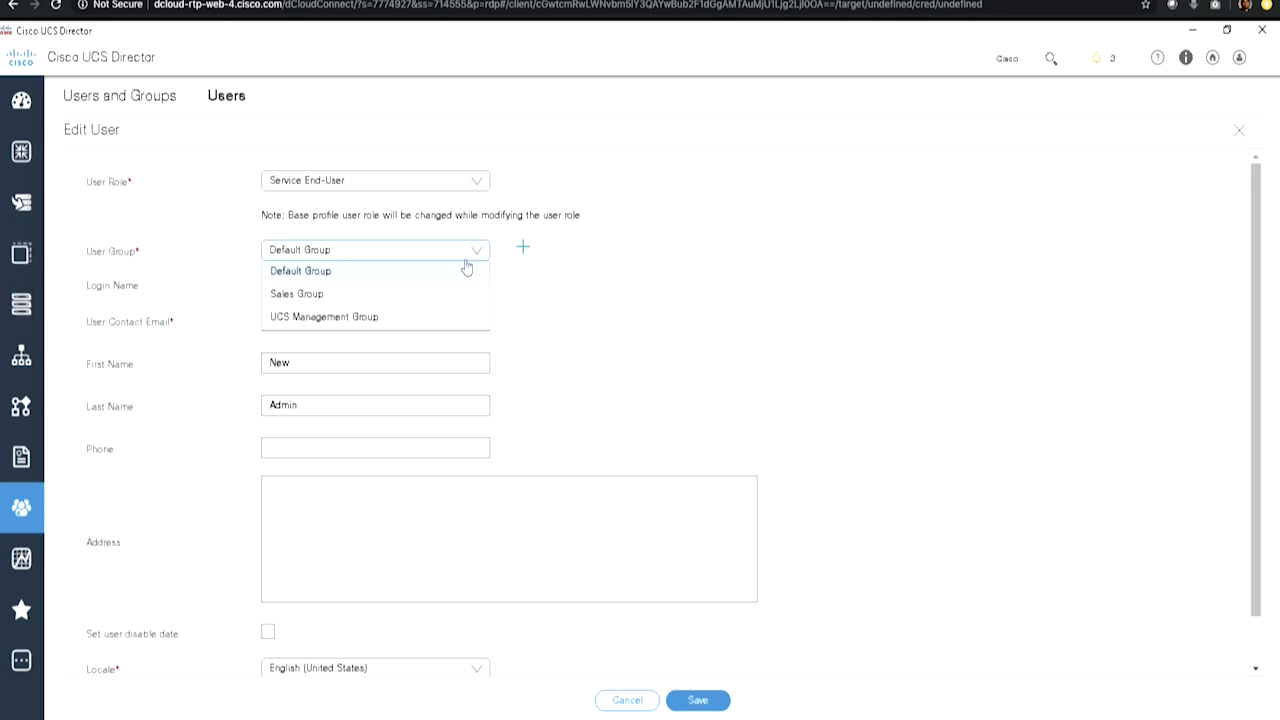
{"action": "left_click", "coordinate": [309, 318]}
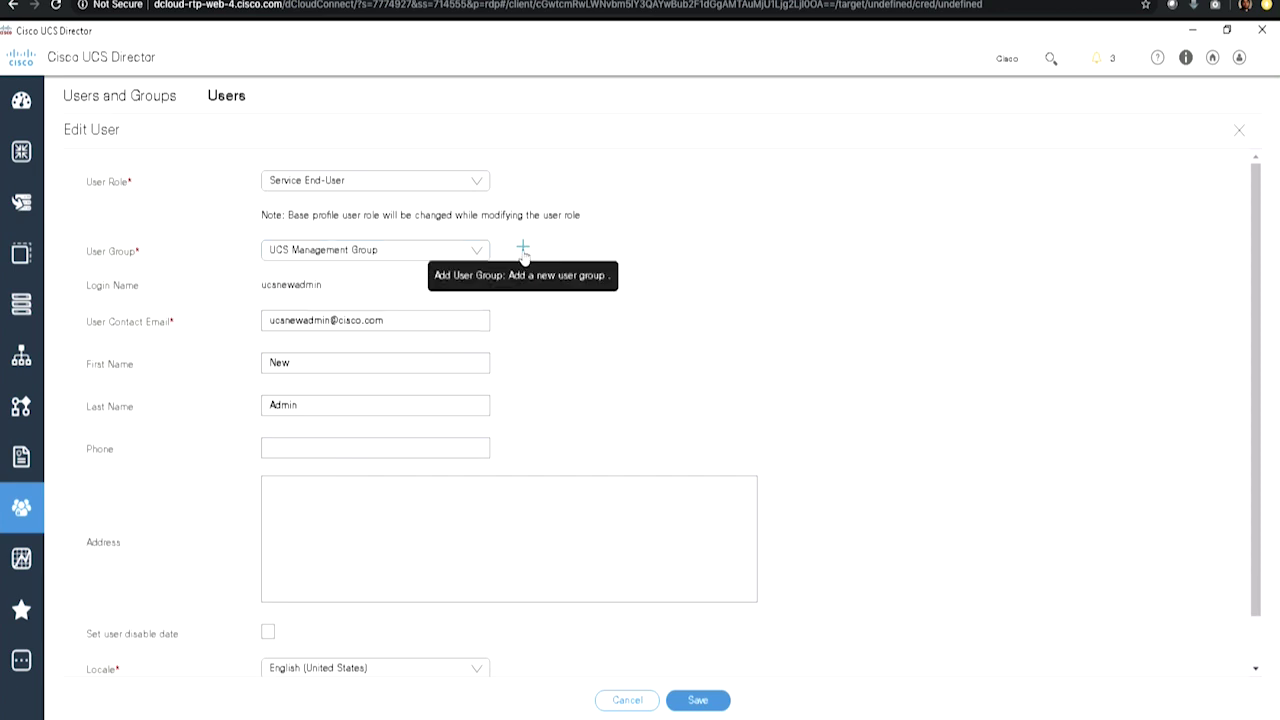
{"action": "left_click", "coordinate": [700, 700]}
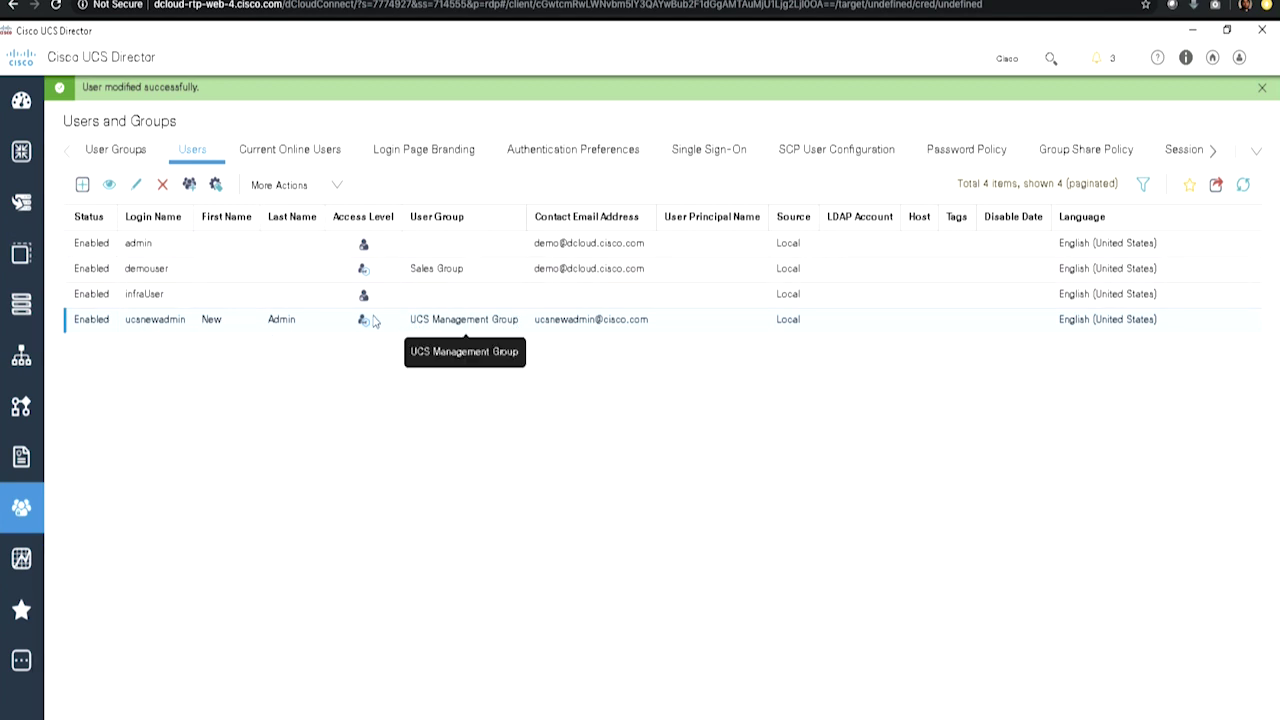
- Reopen the user, switch its role back to Computing Admin, and save
{"action": "double_click", "coordinate": [415, 320]}
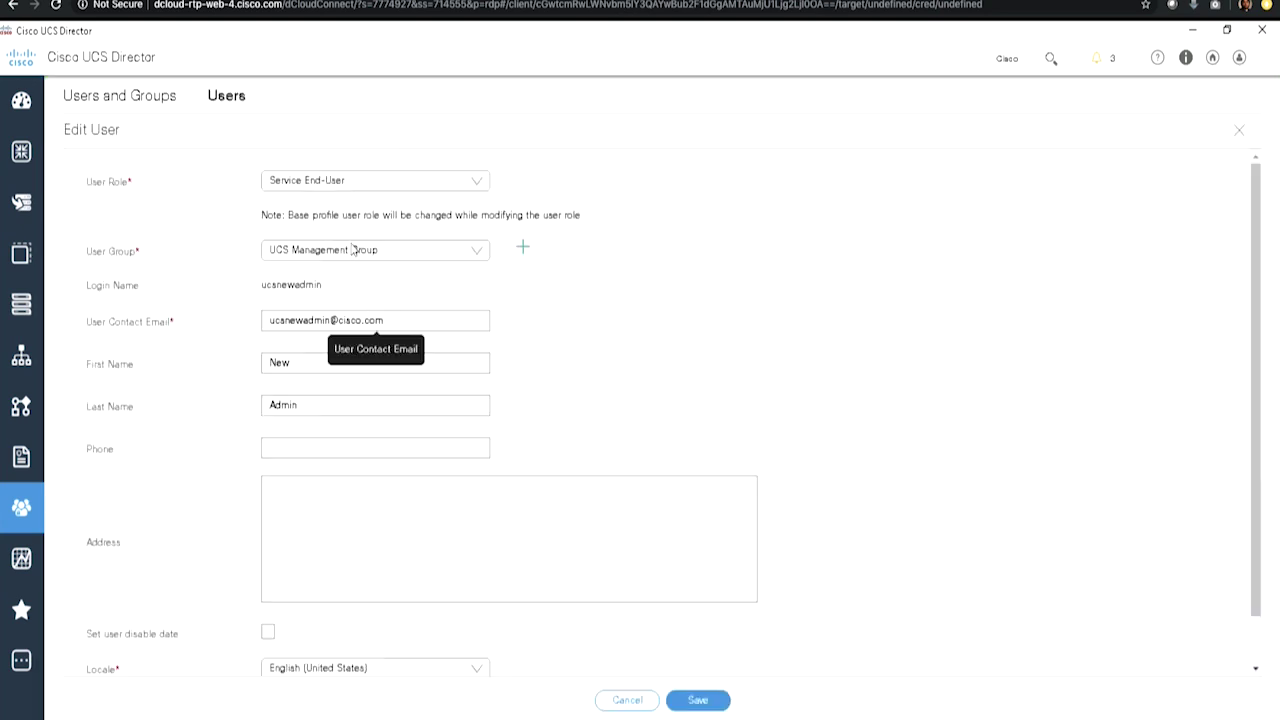
{"action": "left_click", "coordinate": [474, 184]}
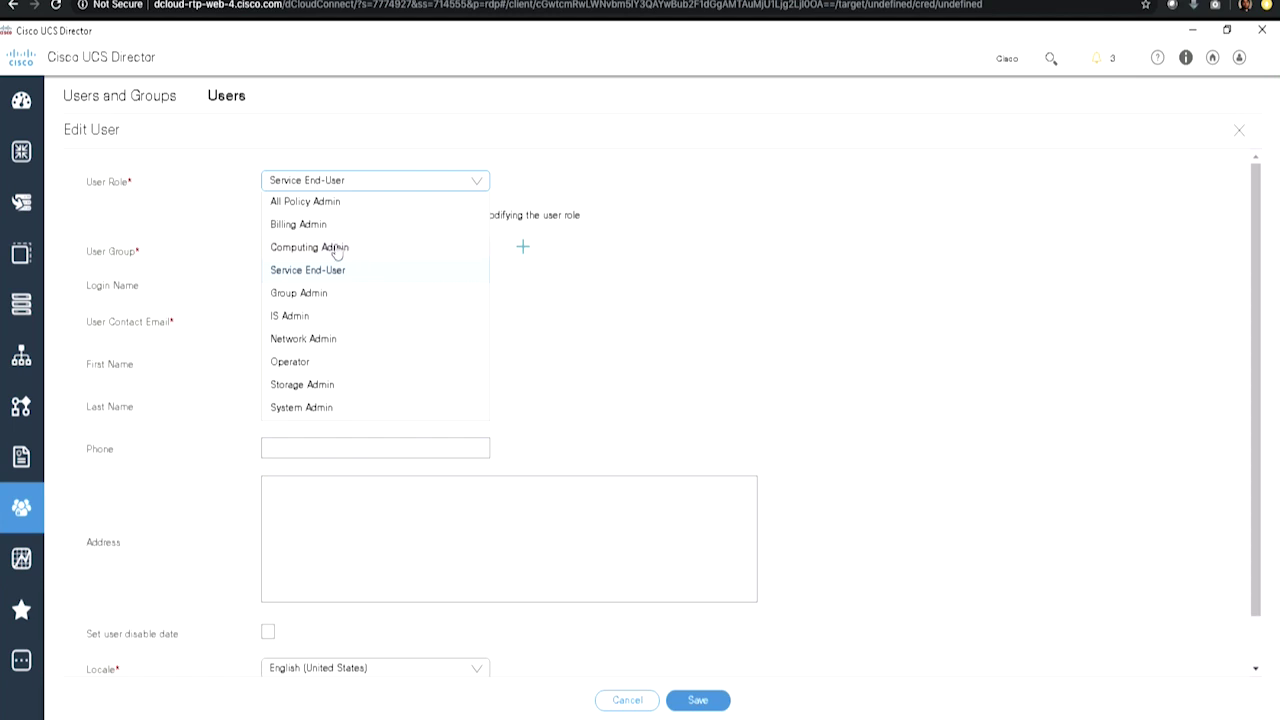
{"action": "left_click", "coordinate": [336, 252]}
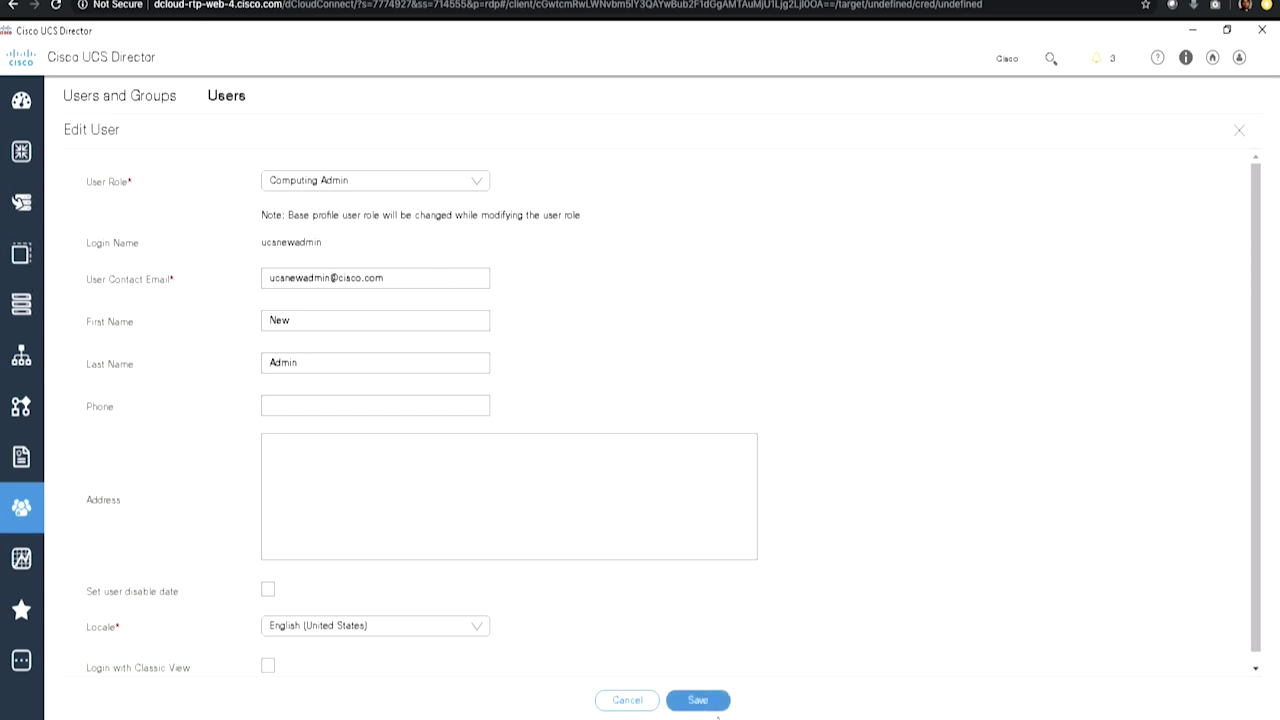
{"action": "left_click", "coordinate": [700, 700]}
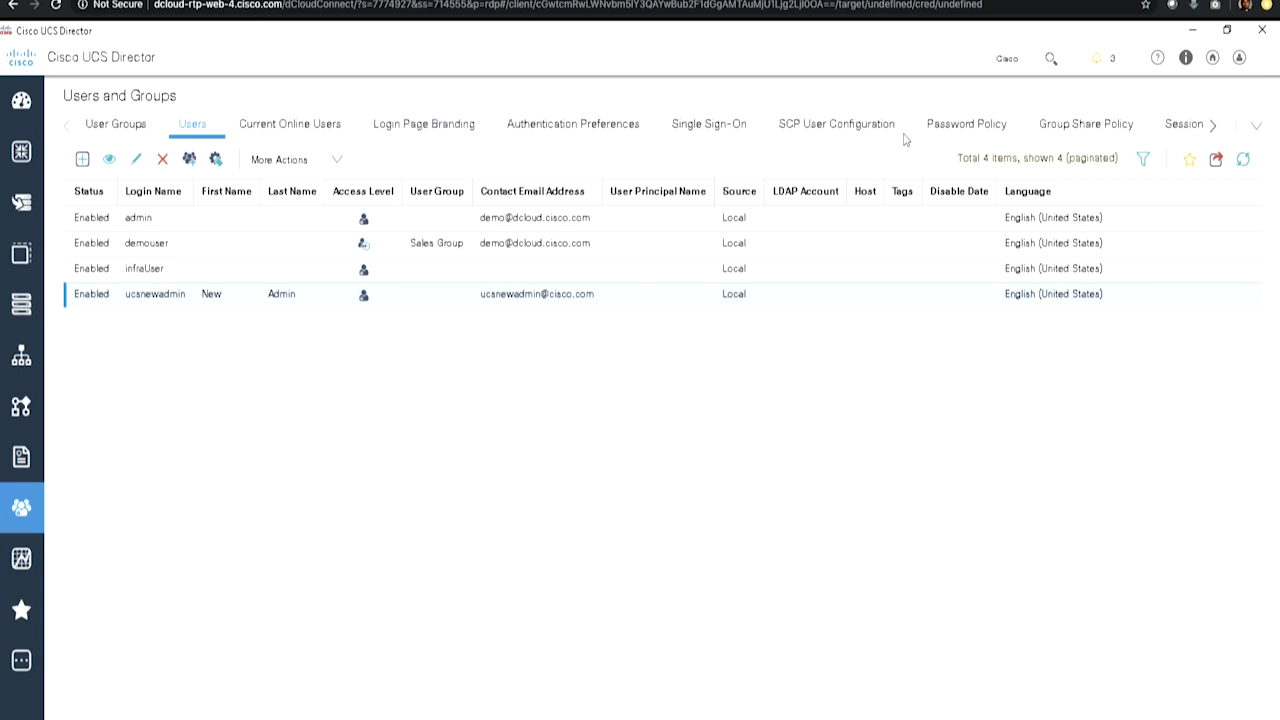
- Set the minimum password length to 8, leaving minimum character classes at 1
{"action": "left_click", "coordinate": [962, 128]}
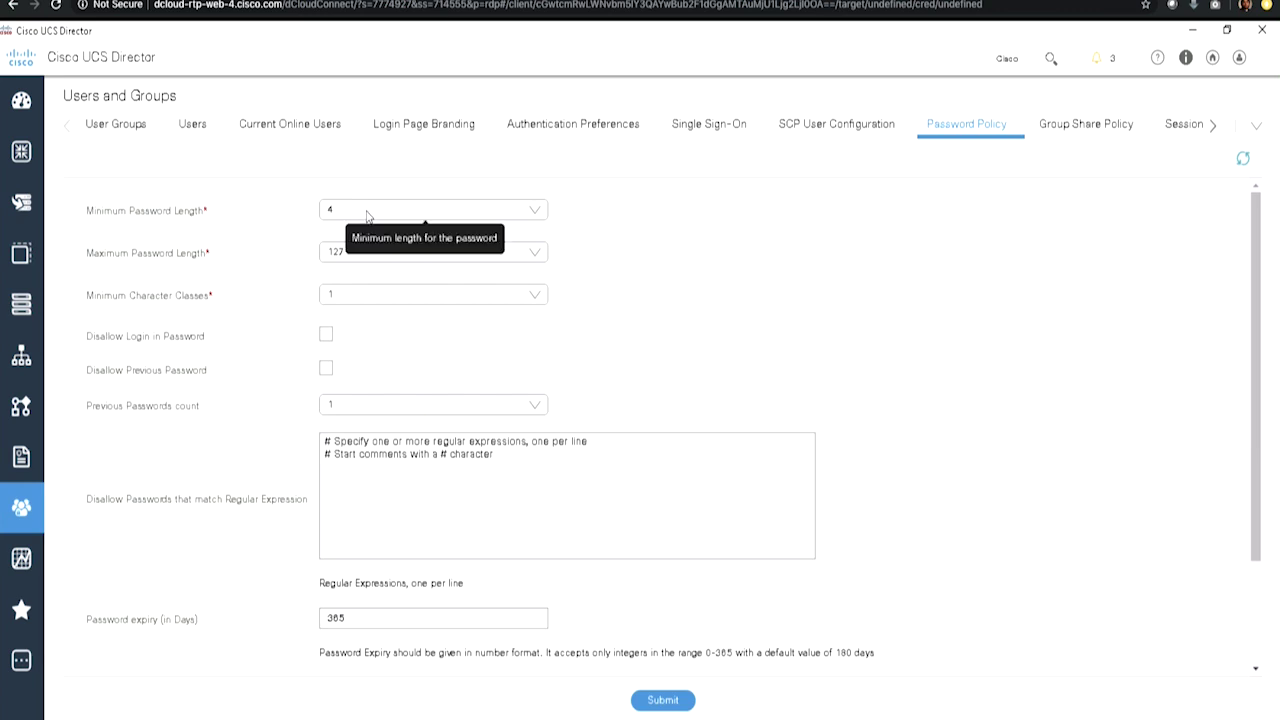
{"action": "left_click", "coordinate": [415, 211]}
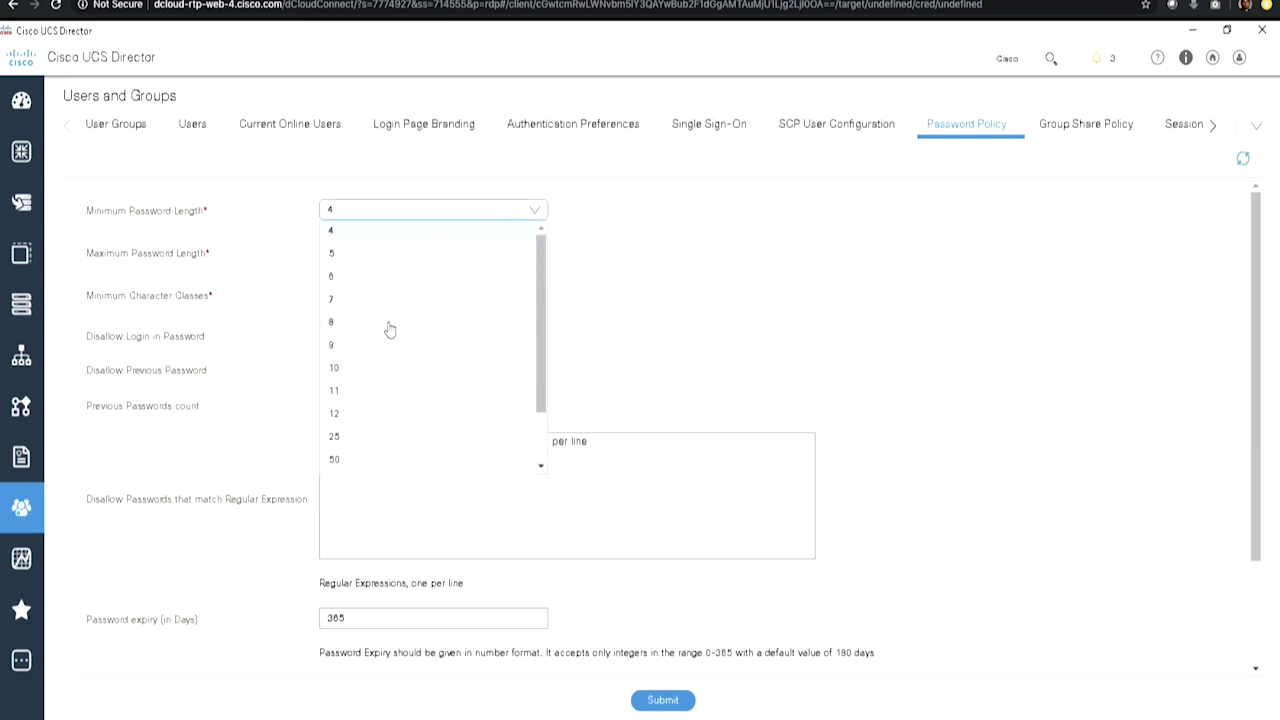
{"action": "left_click", "coordinate": [352, 322]}
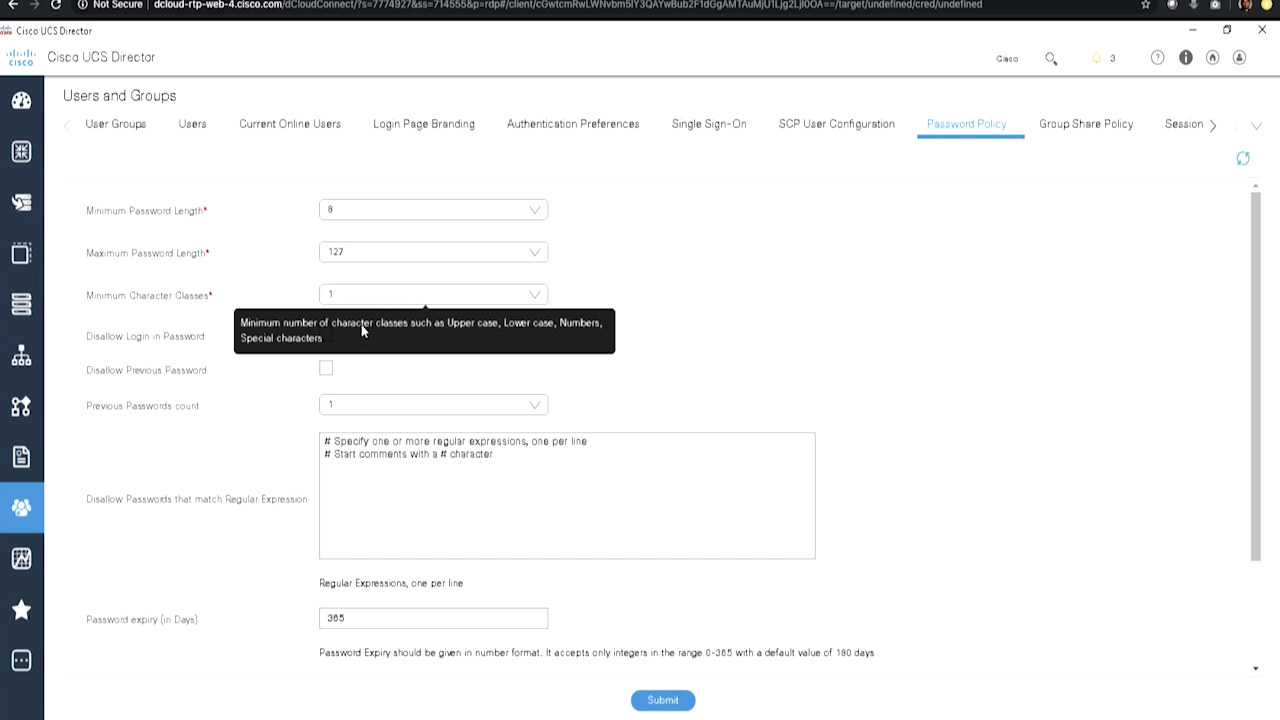
{"action": "left_click", "coordinate": [417, 297]}
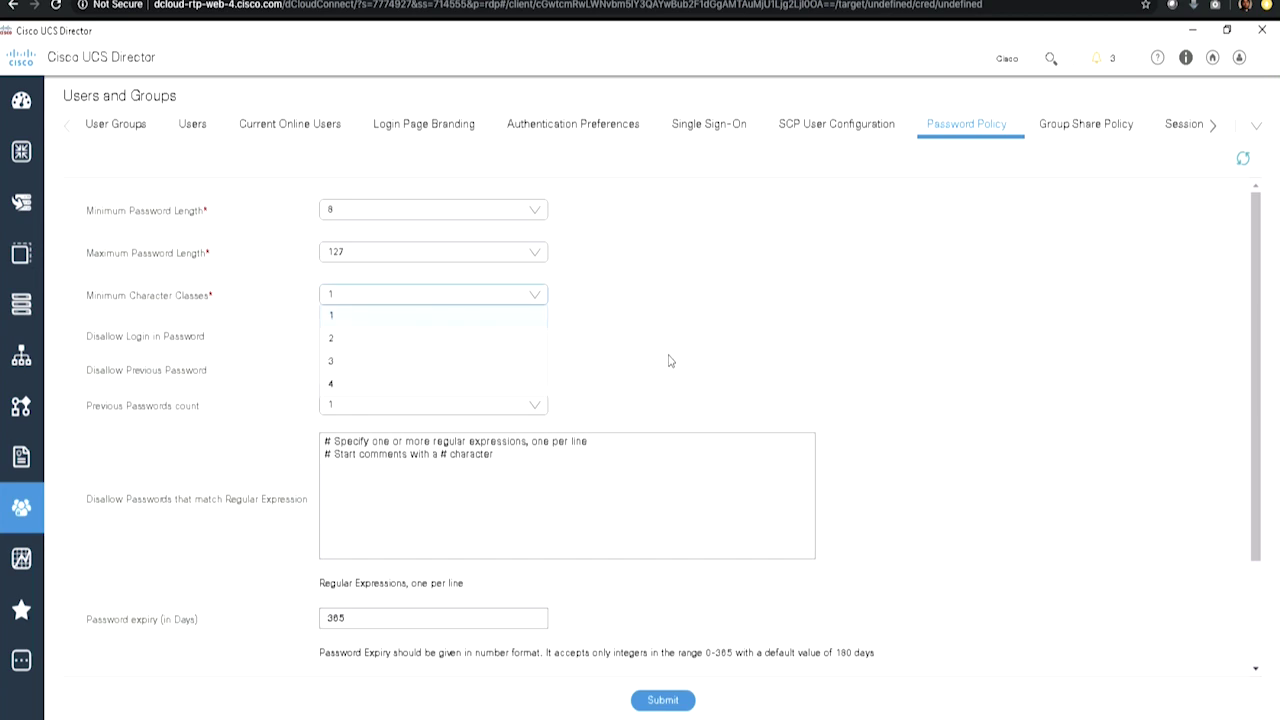
{"action": "left_click", "coordinate": [662, 362]}
- Set password expiry to 180 days and previous passwords to 3, then submit the policy
{"action": "scroll", "coordinate": [311, 371], "scroll_direction": "down", "scroll_amount": 3}
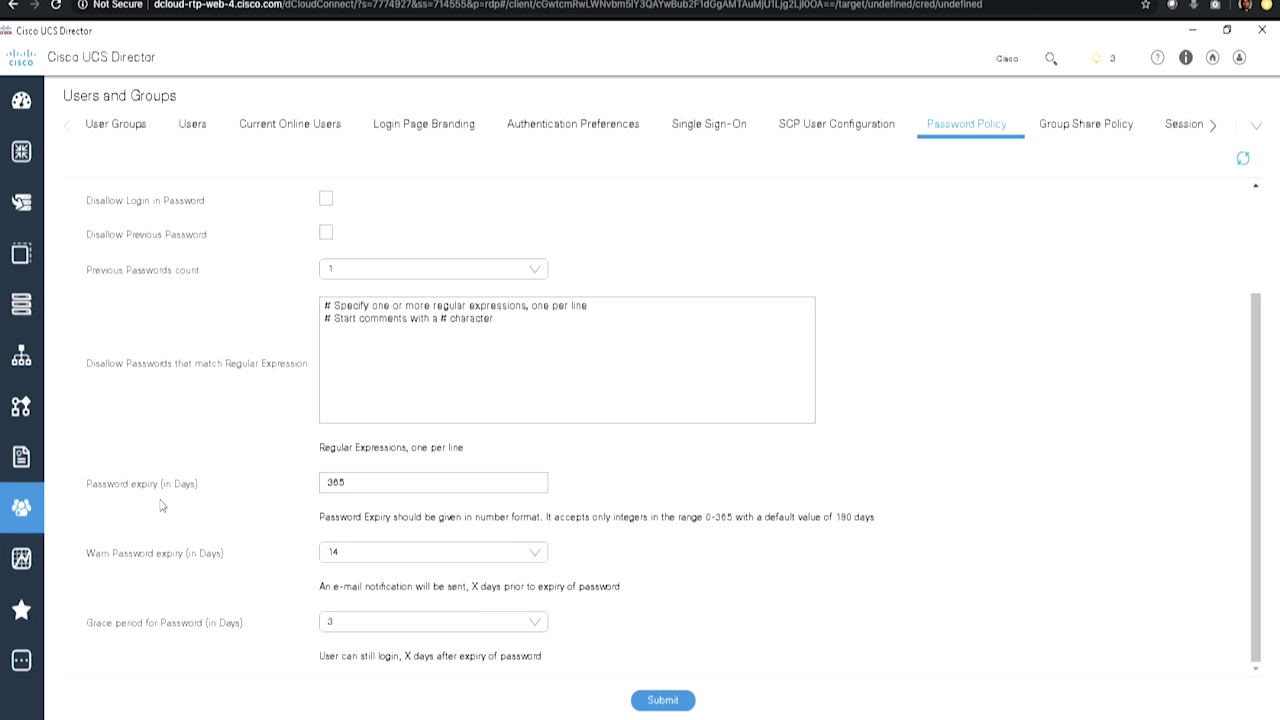
{"action": "mouse_move", "coordinate": [353, 482]}
{"action": "double_click", "coordinate": [353, 482]}
{"action": "type", "text": "180"}
{"action": "scroll", "coordinate": [270, 410], "scroll_direction": "up", "scroll_amount": 1}
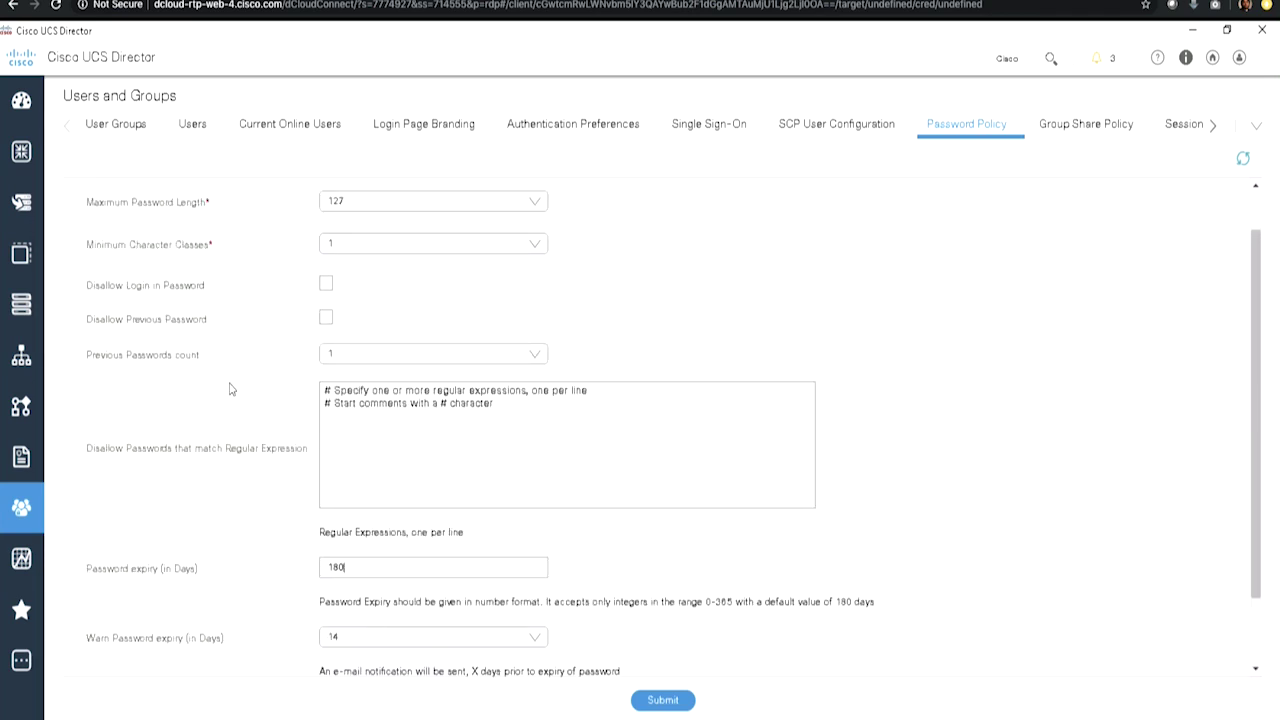
{"action": "left_click", "coordinate": [377, 356]}
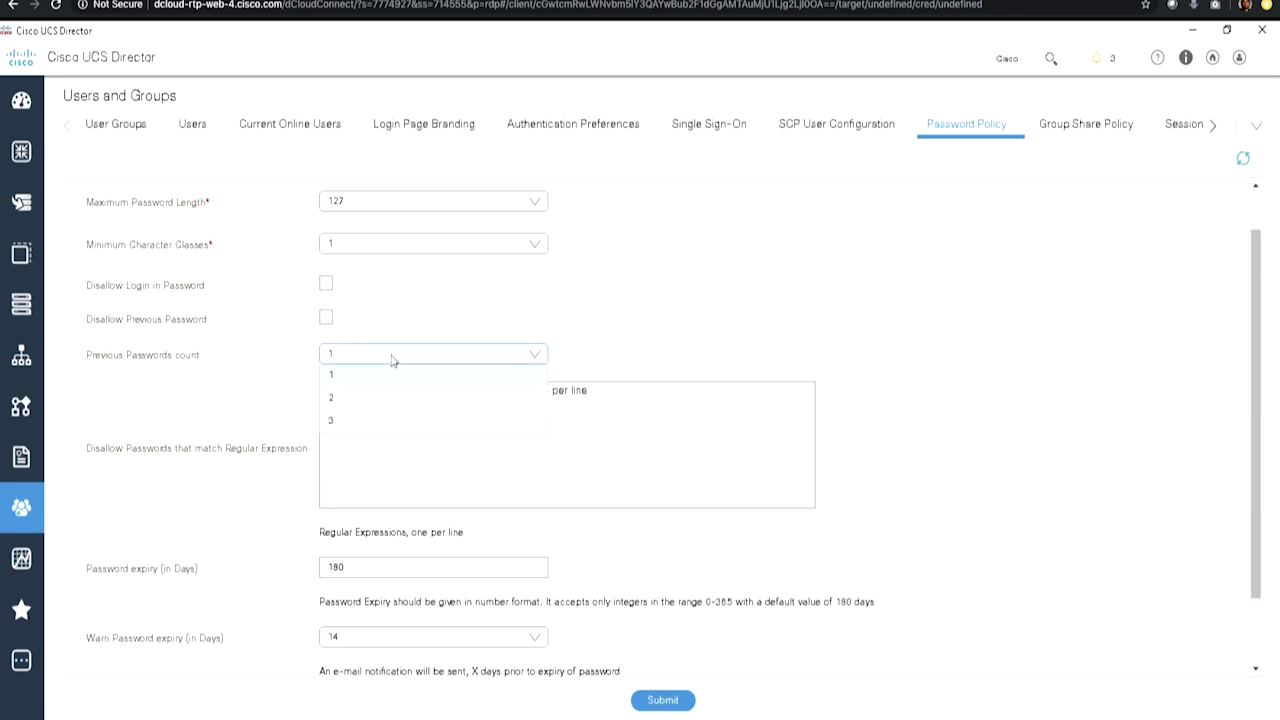
{"action": "left_click", "coordinate": [352, 424]}
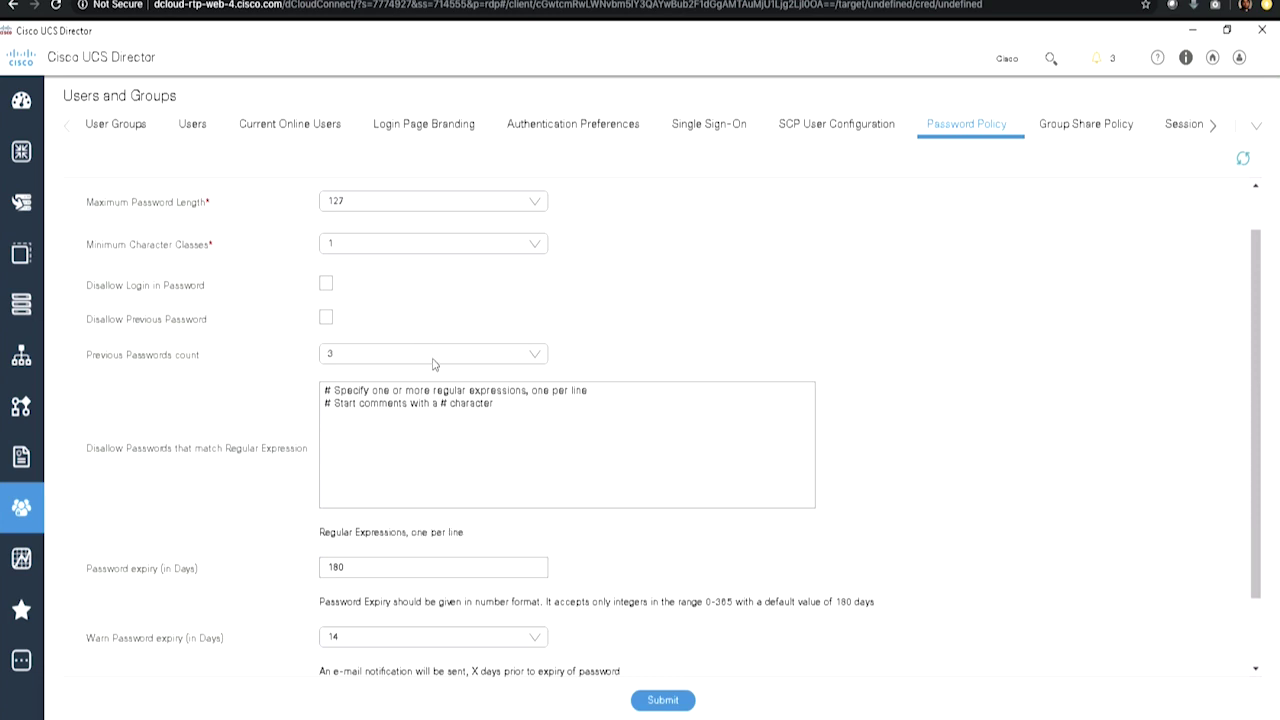
{"action": "left_click", "coordinate": [660, 703]}
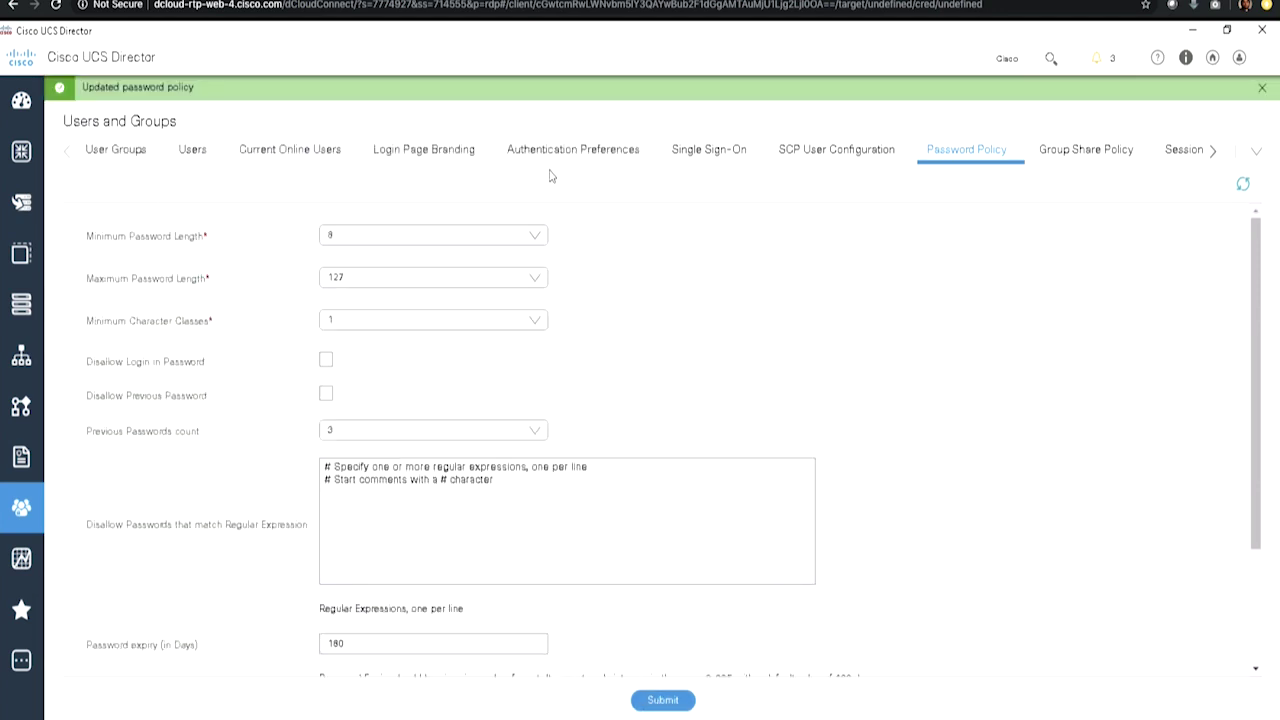
- Review Login Page Branding and Authentication Preferences, keeping 'Local First, fallback to LDAP' unchanged
{"action": "left_click", "coordinate": [434, 160]}
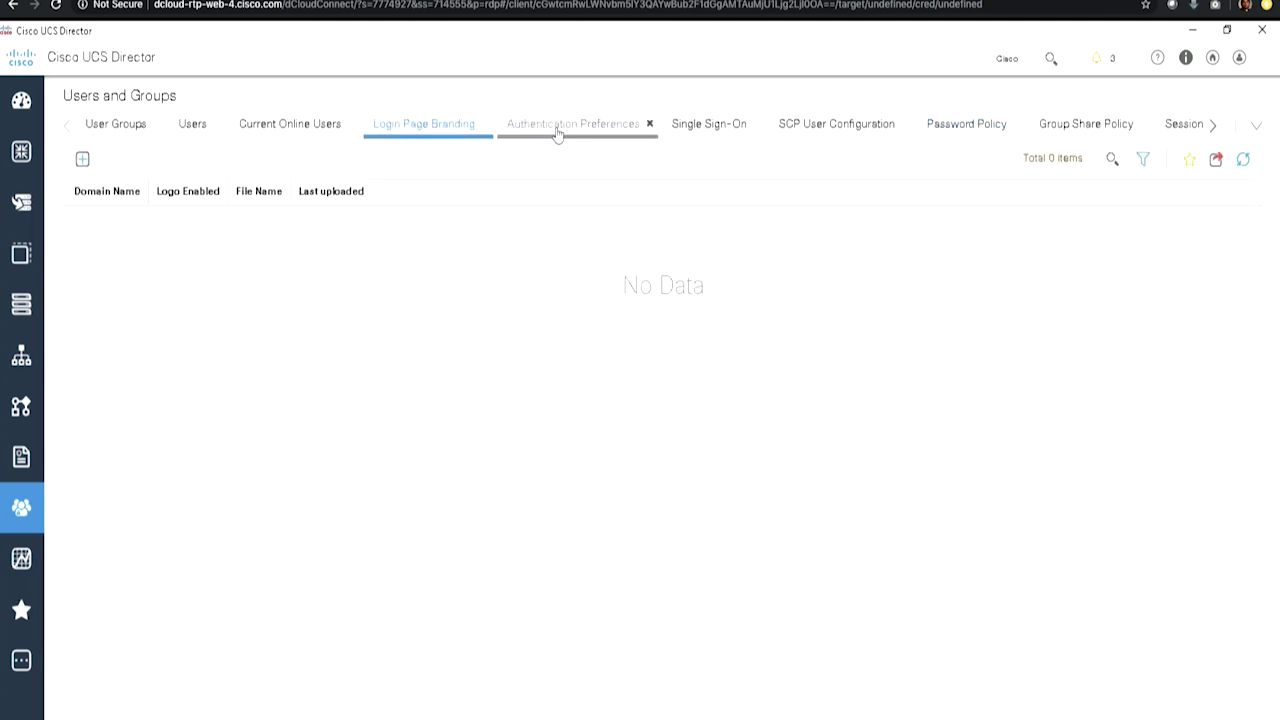
{"action": "left_click", "coordinate": [559, 134]}
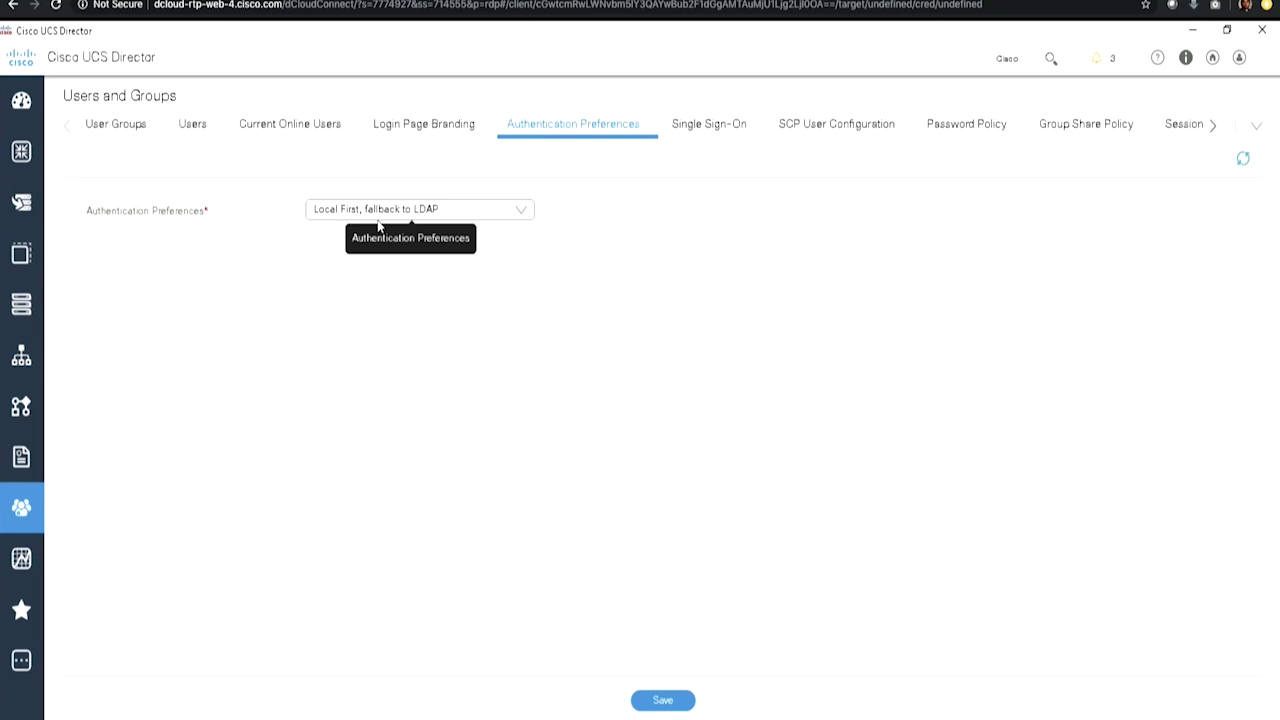
{"action": "left_click", "coordinate": [500, 211]}
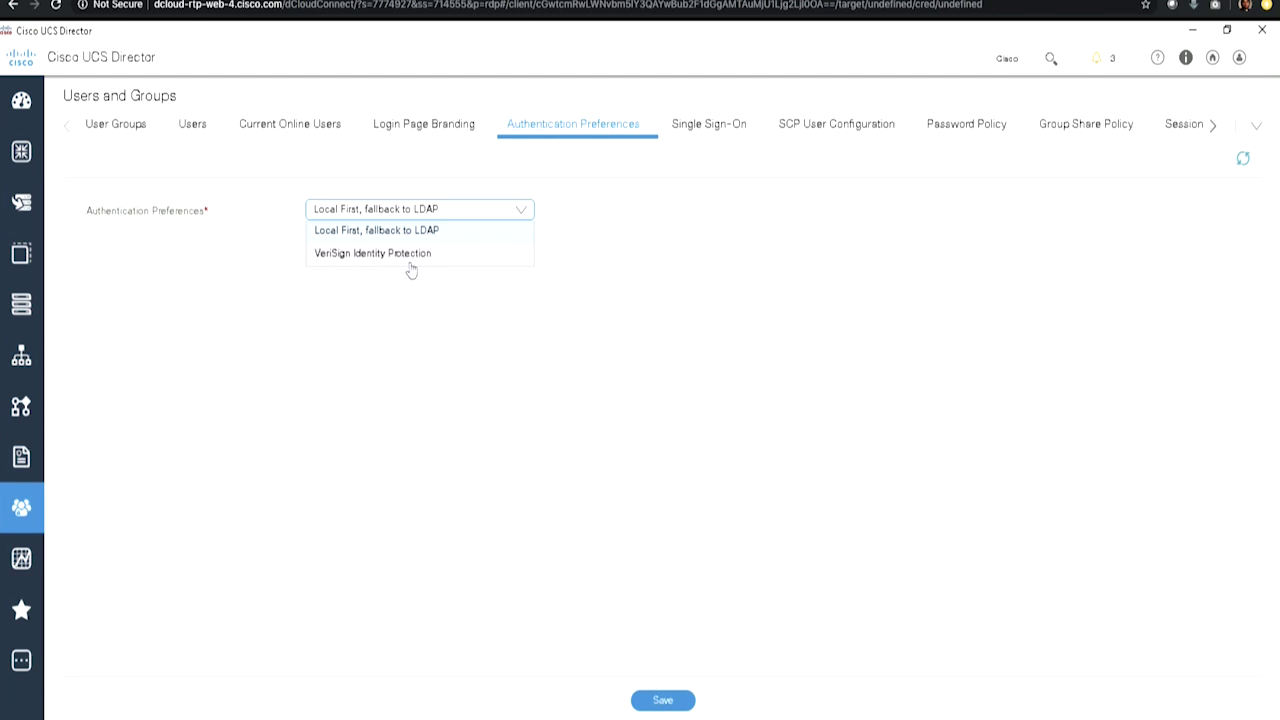
{"action": "left_click", "coordinate": [460, 337]}
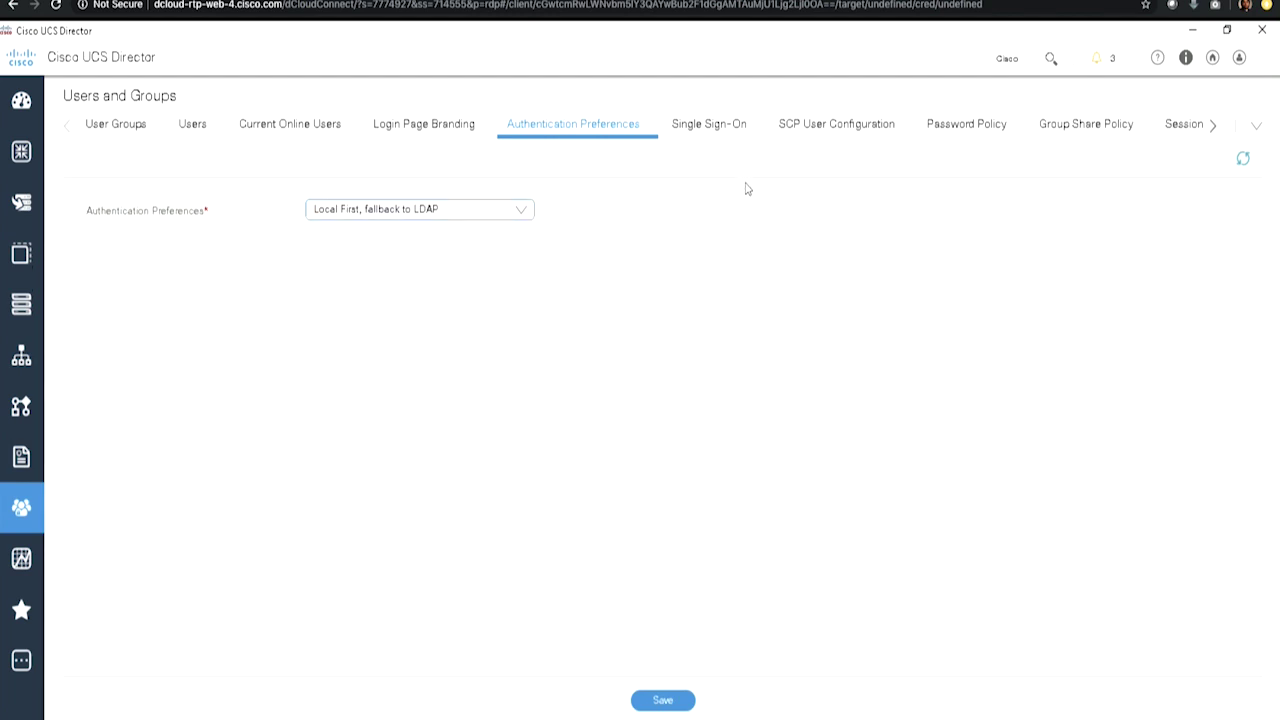
- Enable Single Sign On, then show Session Management with its 16-session and 128-request limits
{"action": "left_click", "coordinate": [708, 130]}
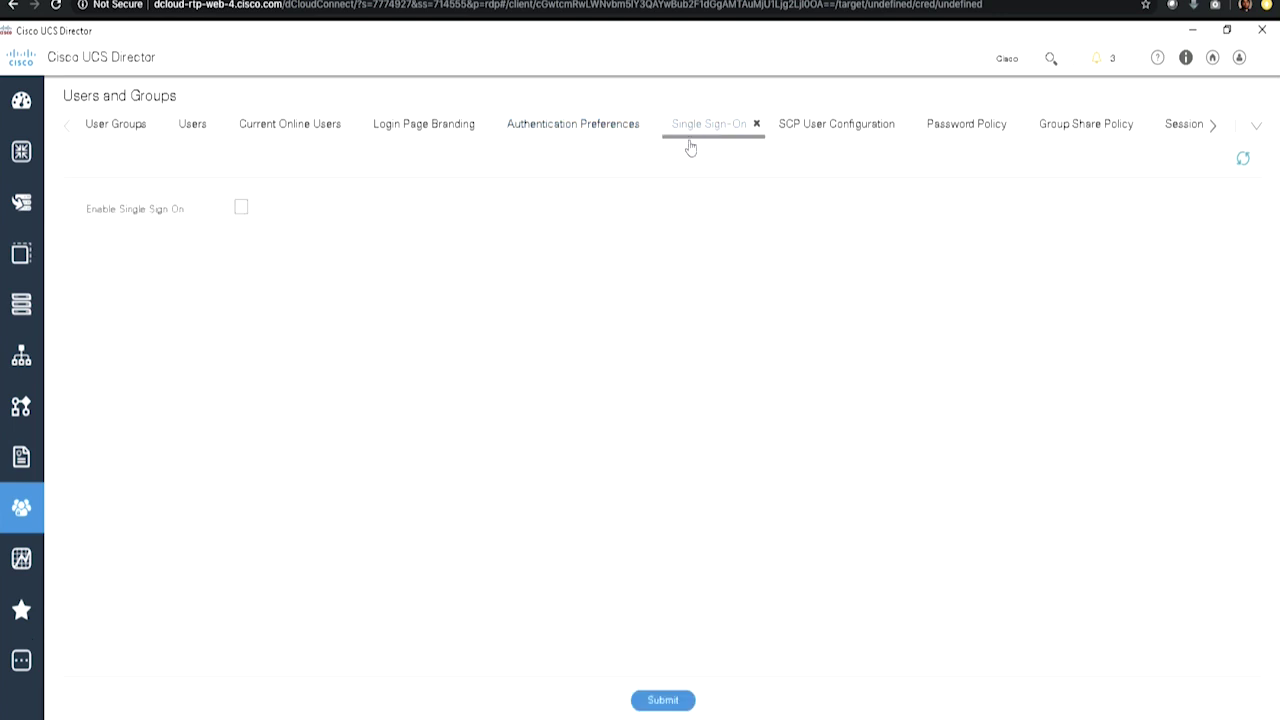
{"action": "left_click", "coordinate": [241, 209]}
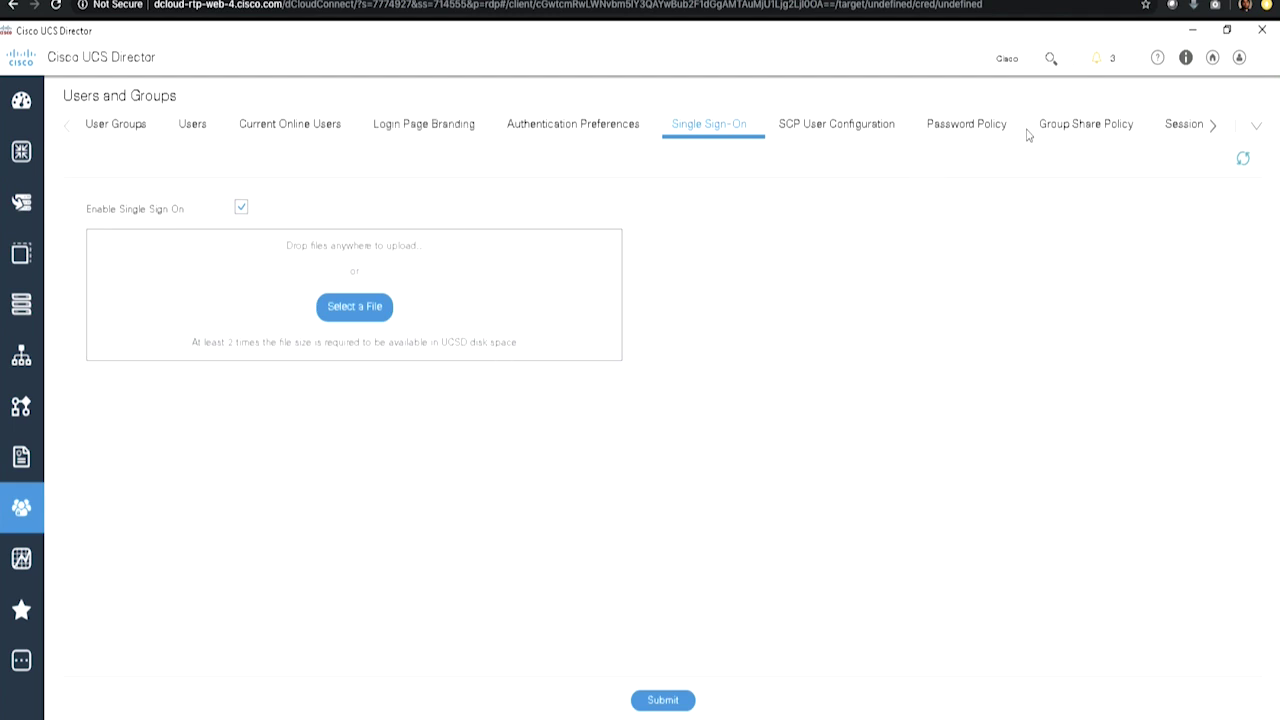
{"action": "left_click", "coordinate": [1212, 125]}
{"action": "left_click", "coordinate": [1120, 134]}
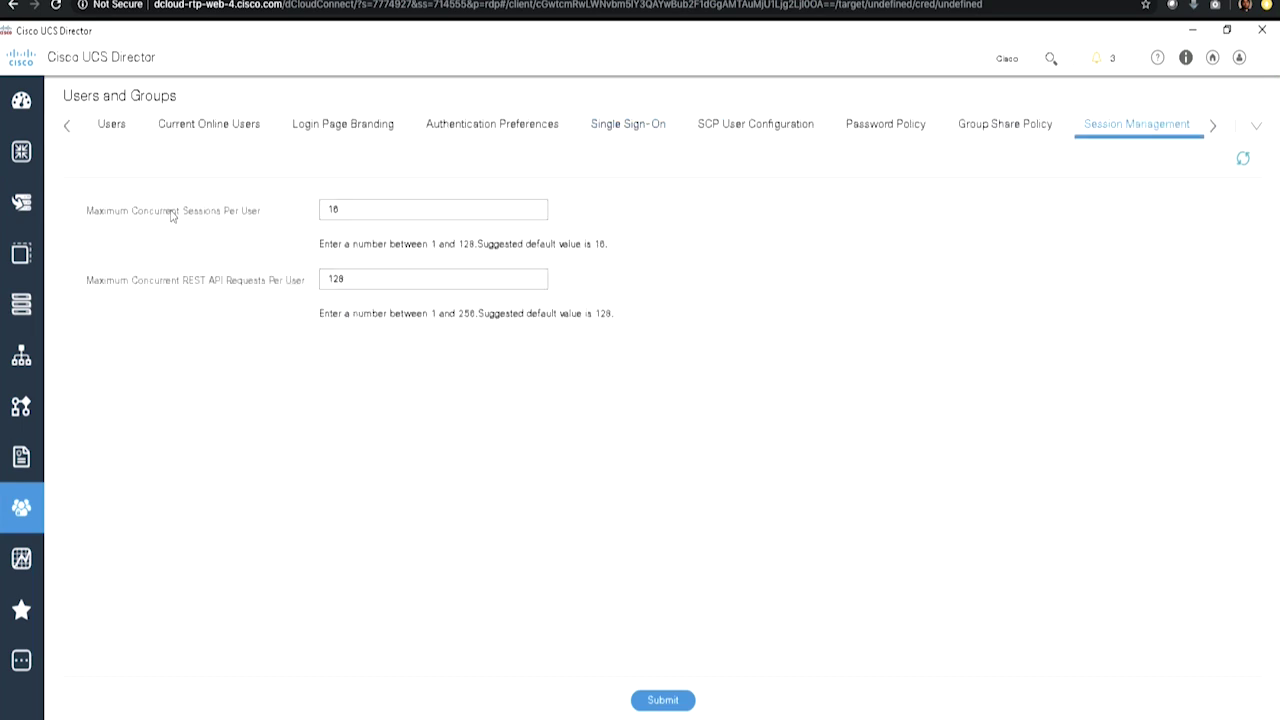
- Check the User Groups list, then open SCP User Configuration and focus scpuser's empty password field
{"action": "left_click", "coordinate": [67, 127]}
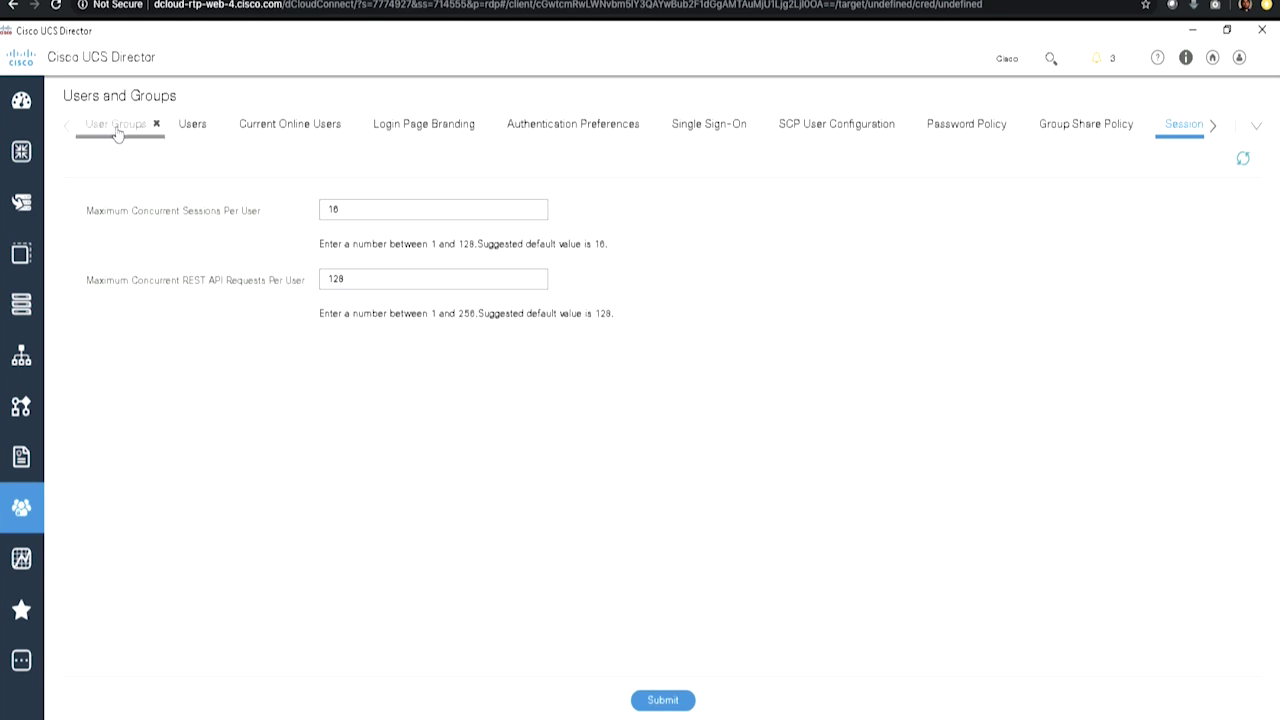
{"action": "left_click", "coordinate": [115, 126]}
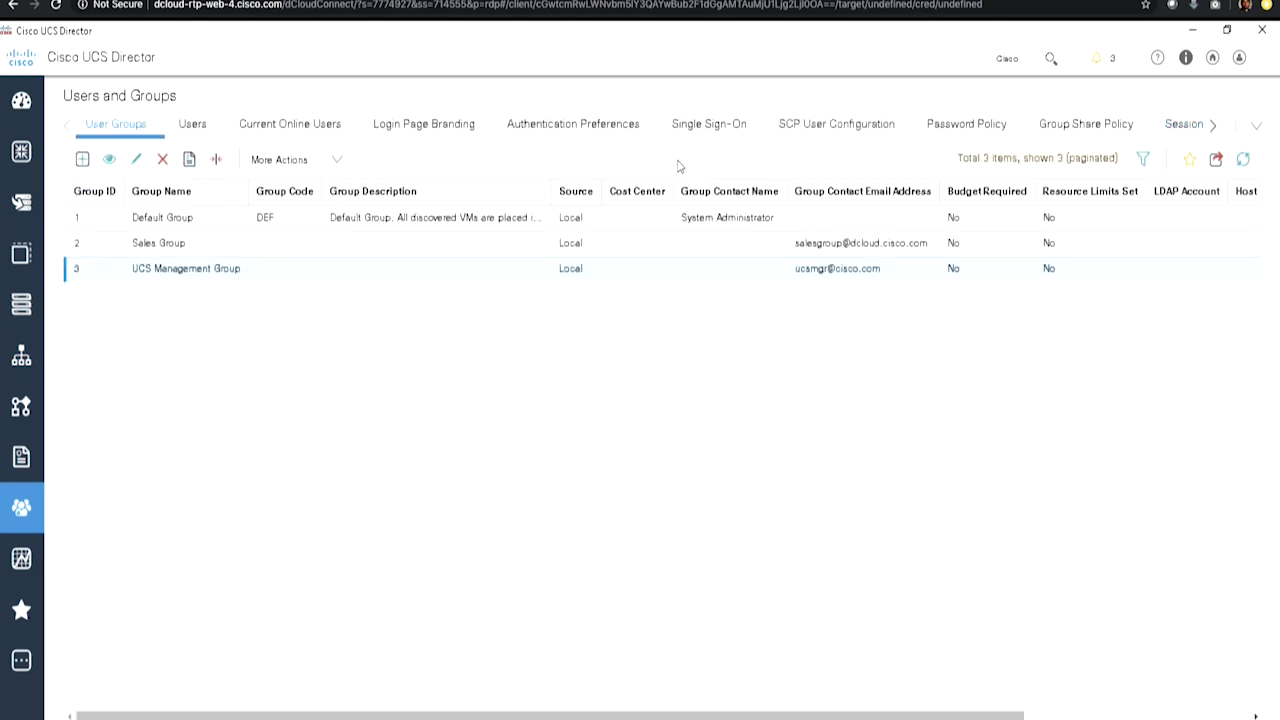
{"action": "mouse_move", "coordinate": [15, 156]}
{"action": "mouse_move", "coordinate": [115, 516]}
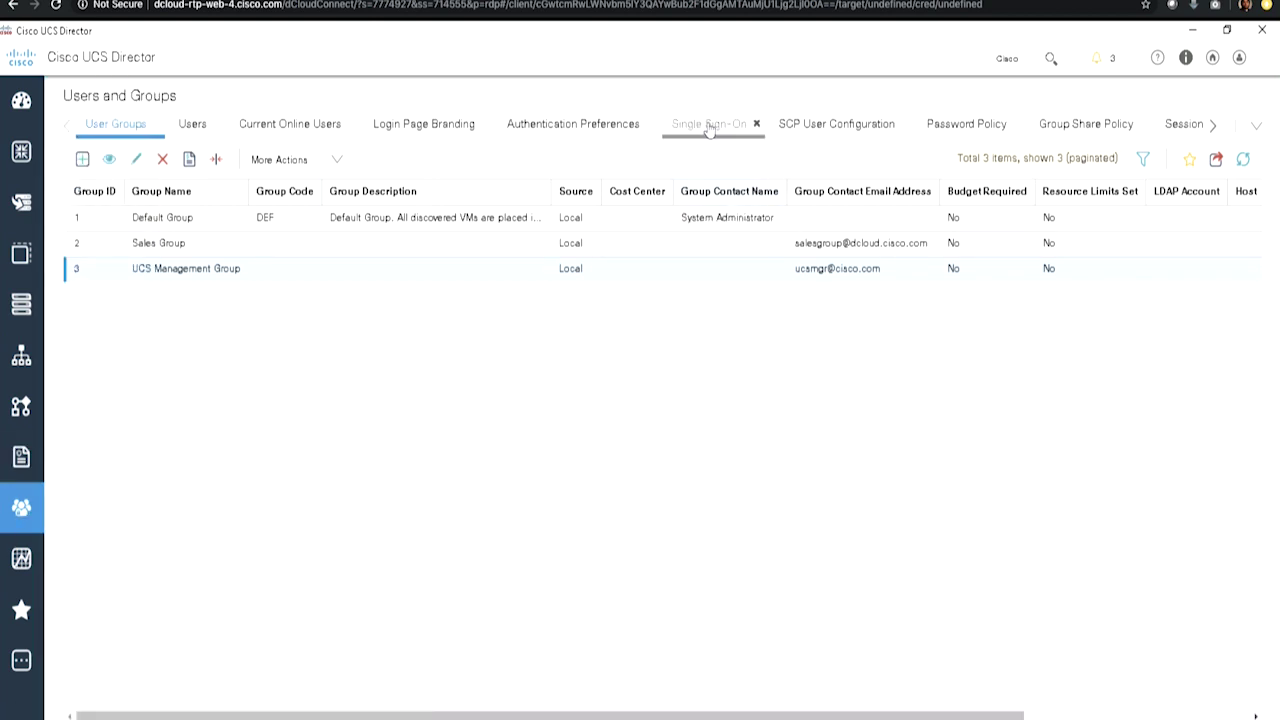
{"action": "left_click", "coordinate": [858, 130]}
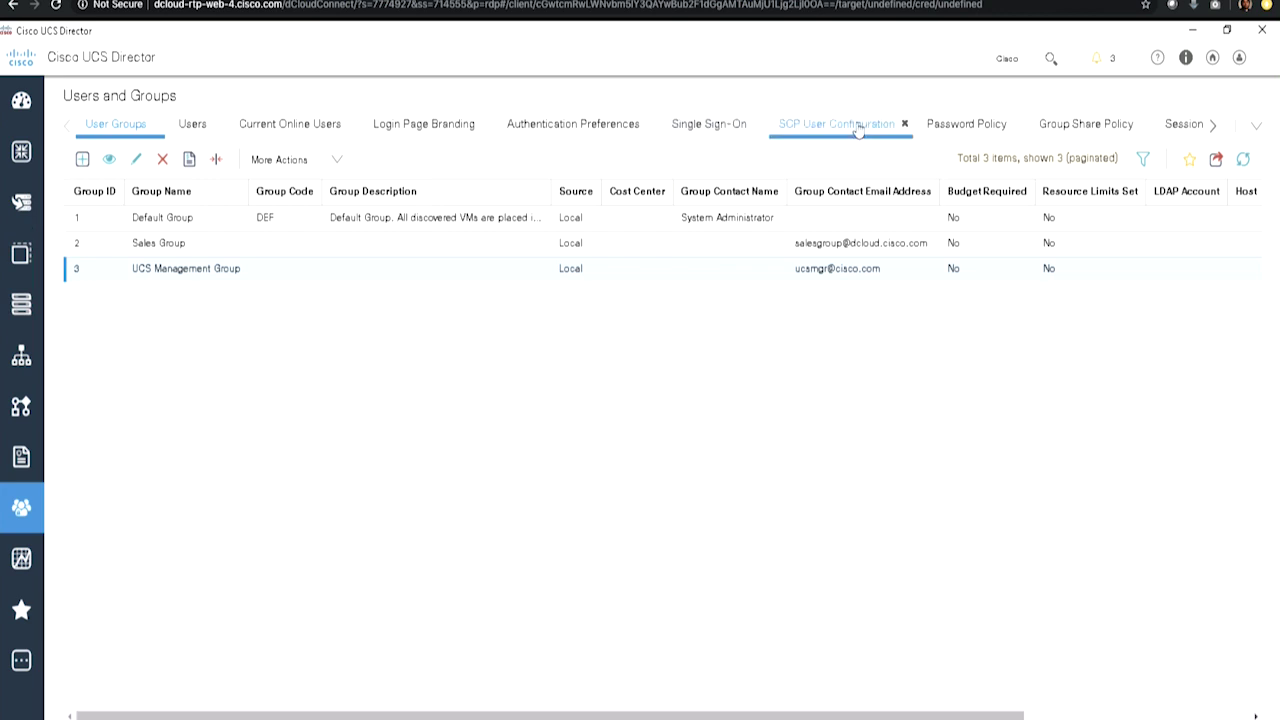
{"action": "left_click", "coordinate": [187, 265]}
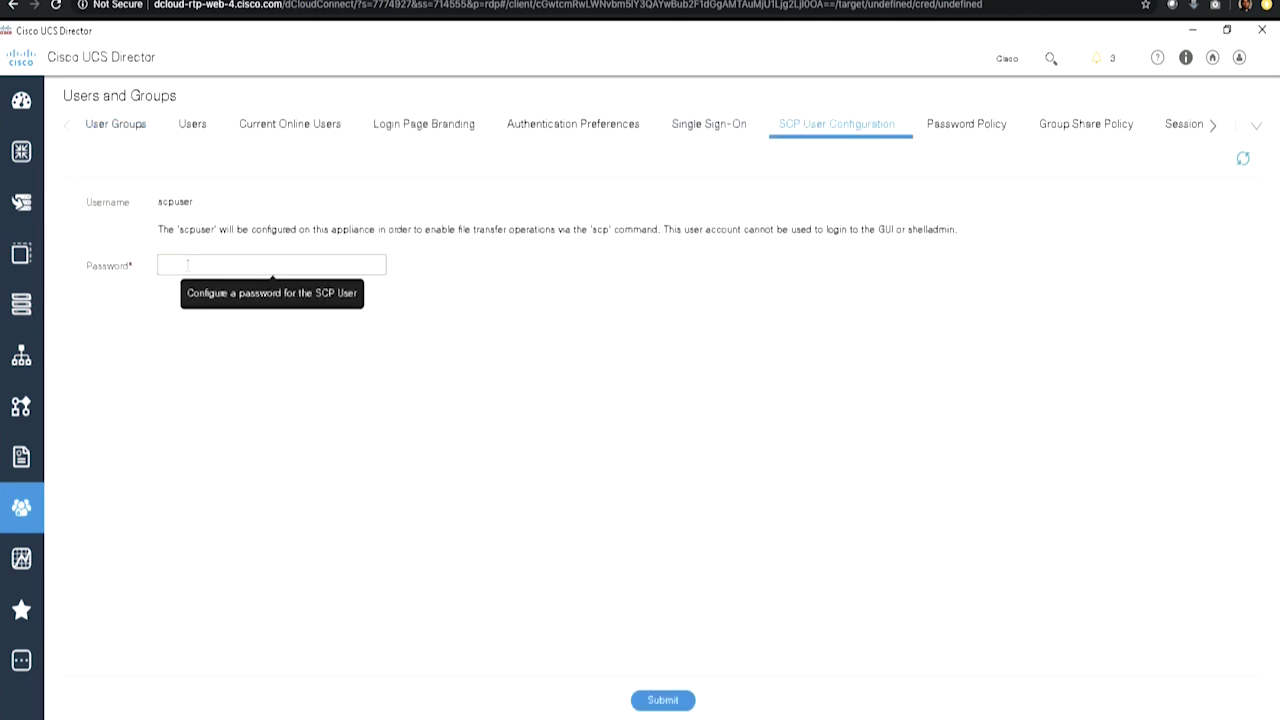